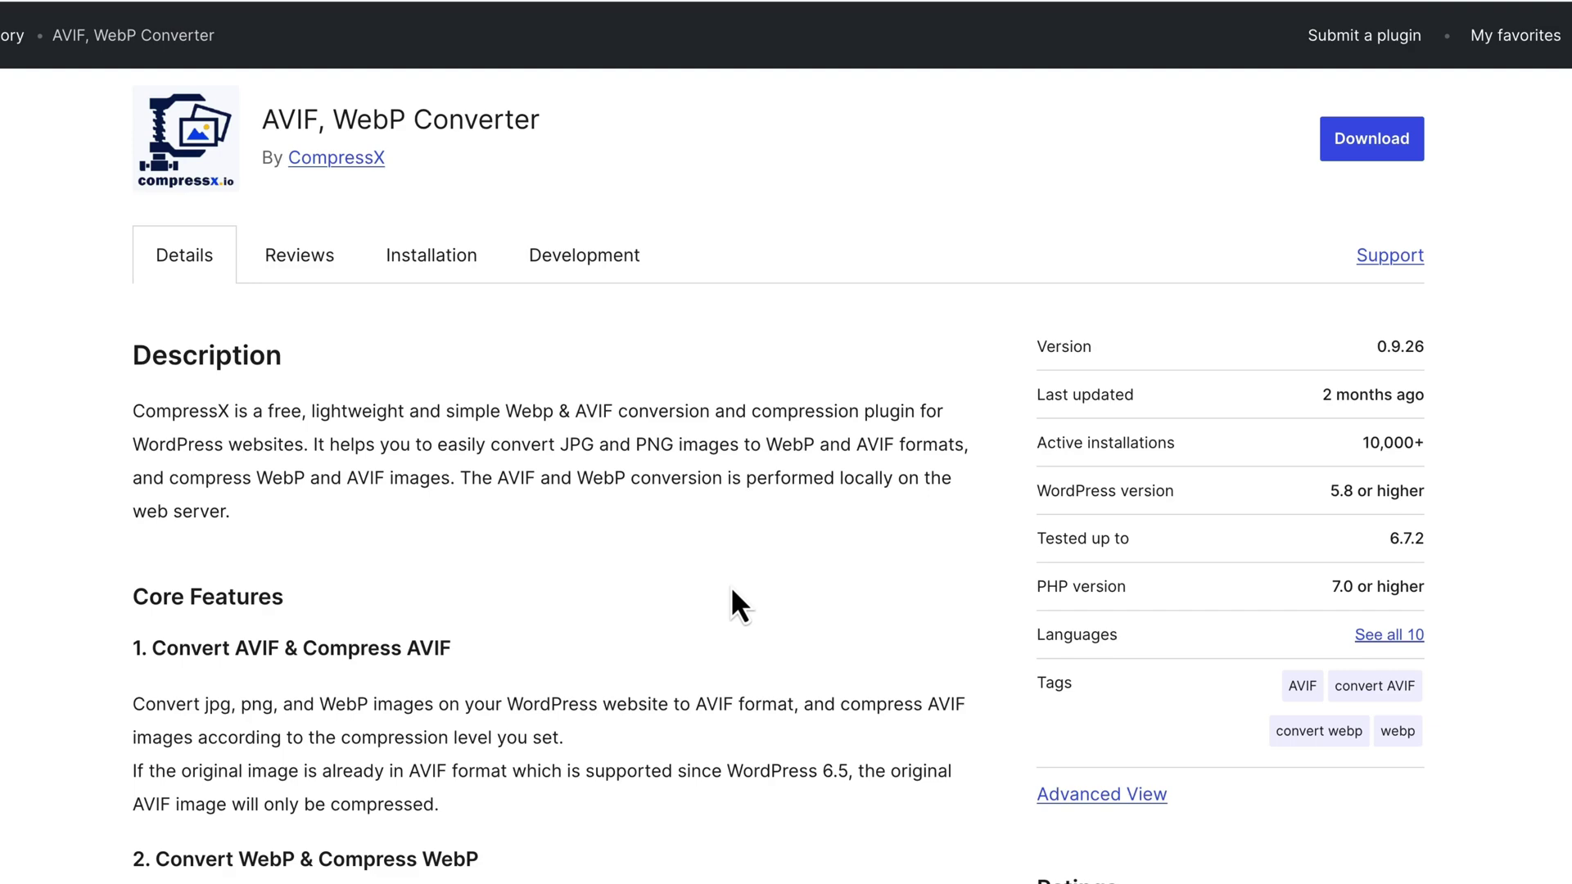
Review the AVIF, WebP Converter plugin's description, core features, version details and ratings in the plugin directory.
scroll(731, 586, "down", 2)
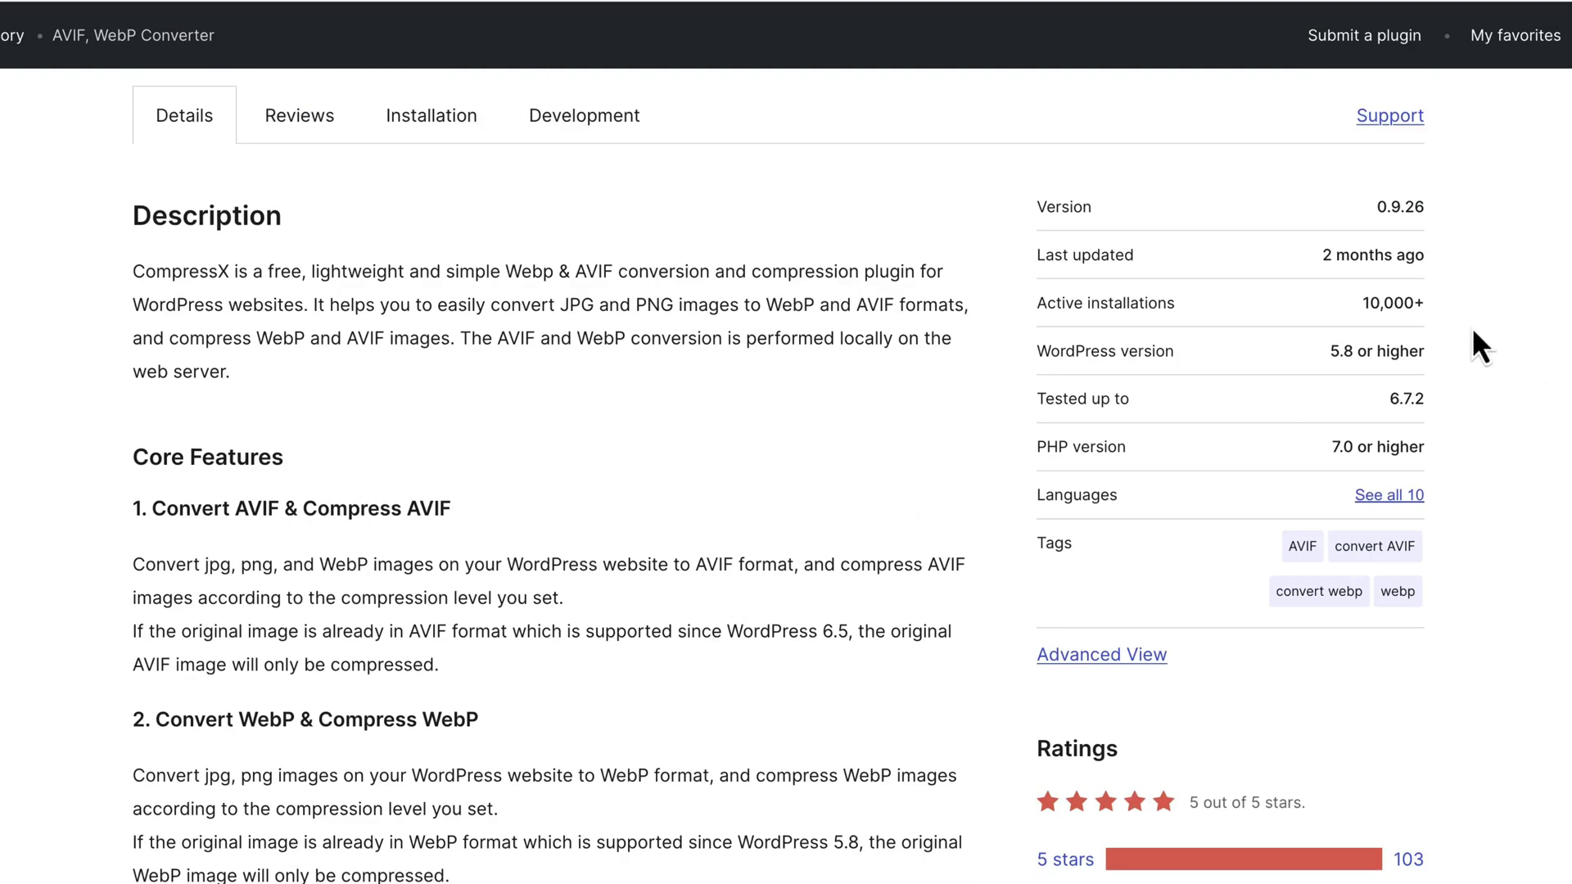
scroll(1530, 350, "down", 3)
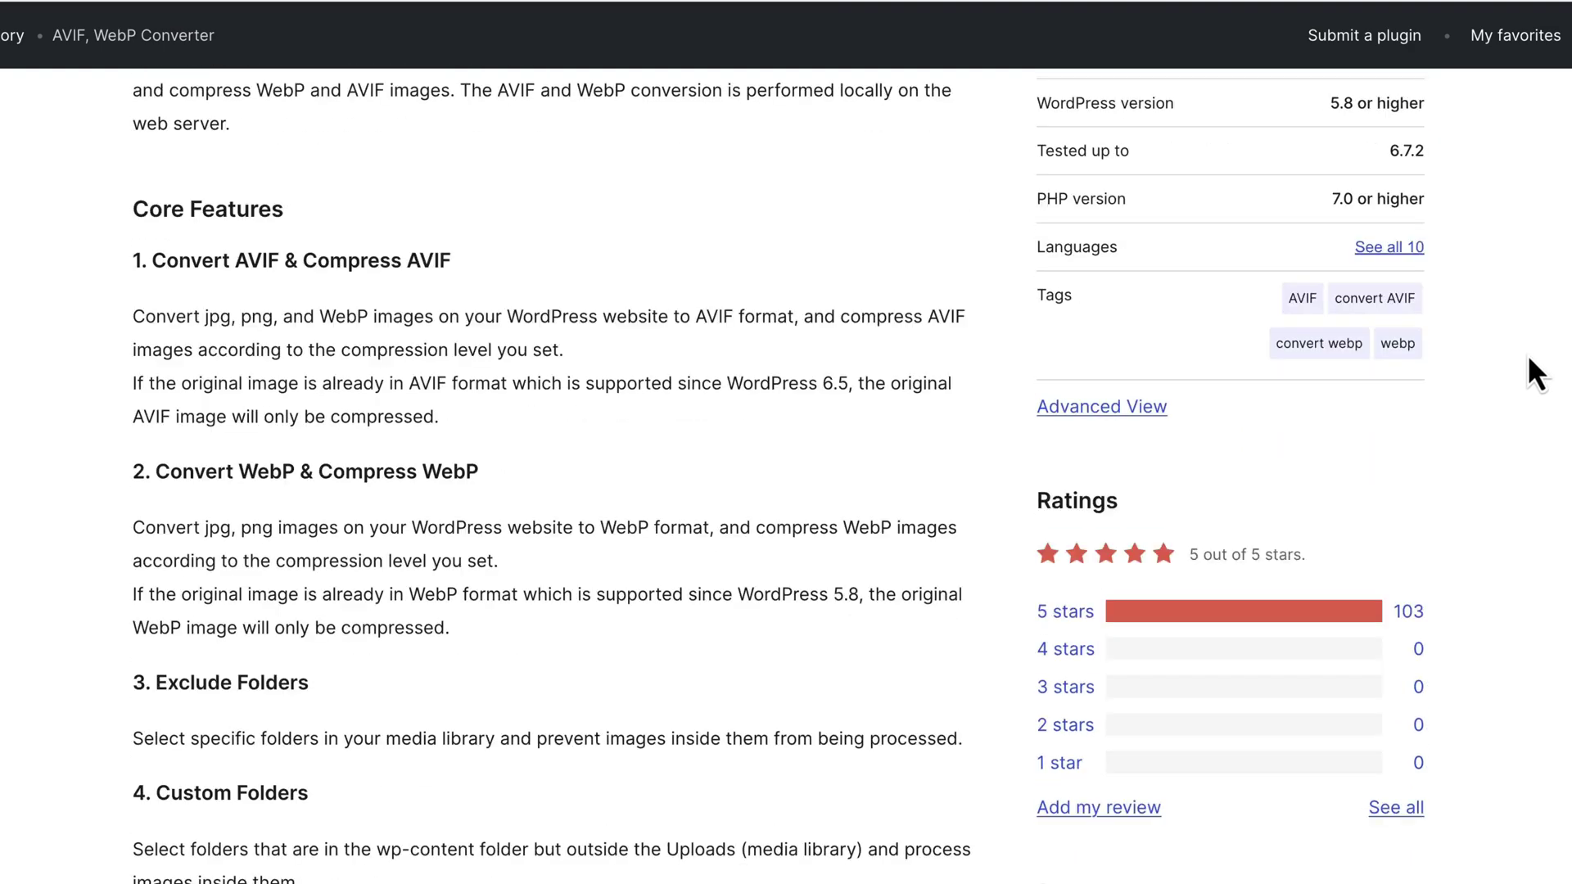
scroll(1533, 372, "down", 1)
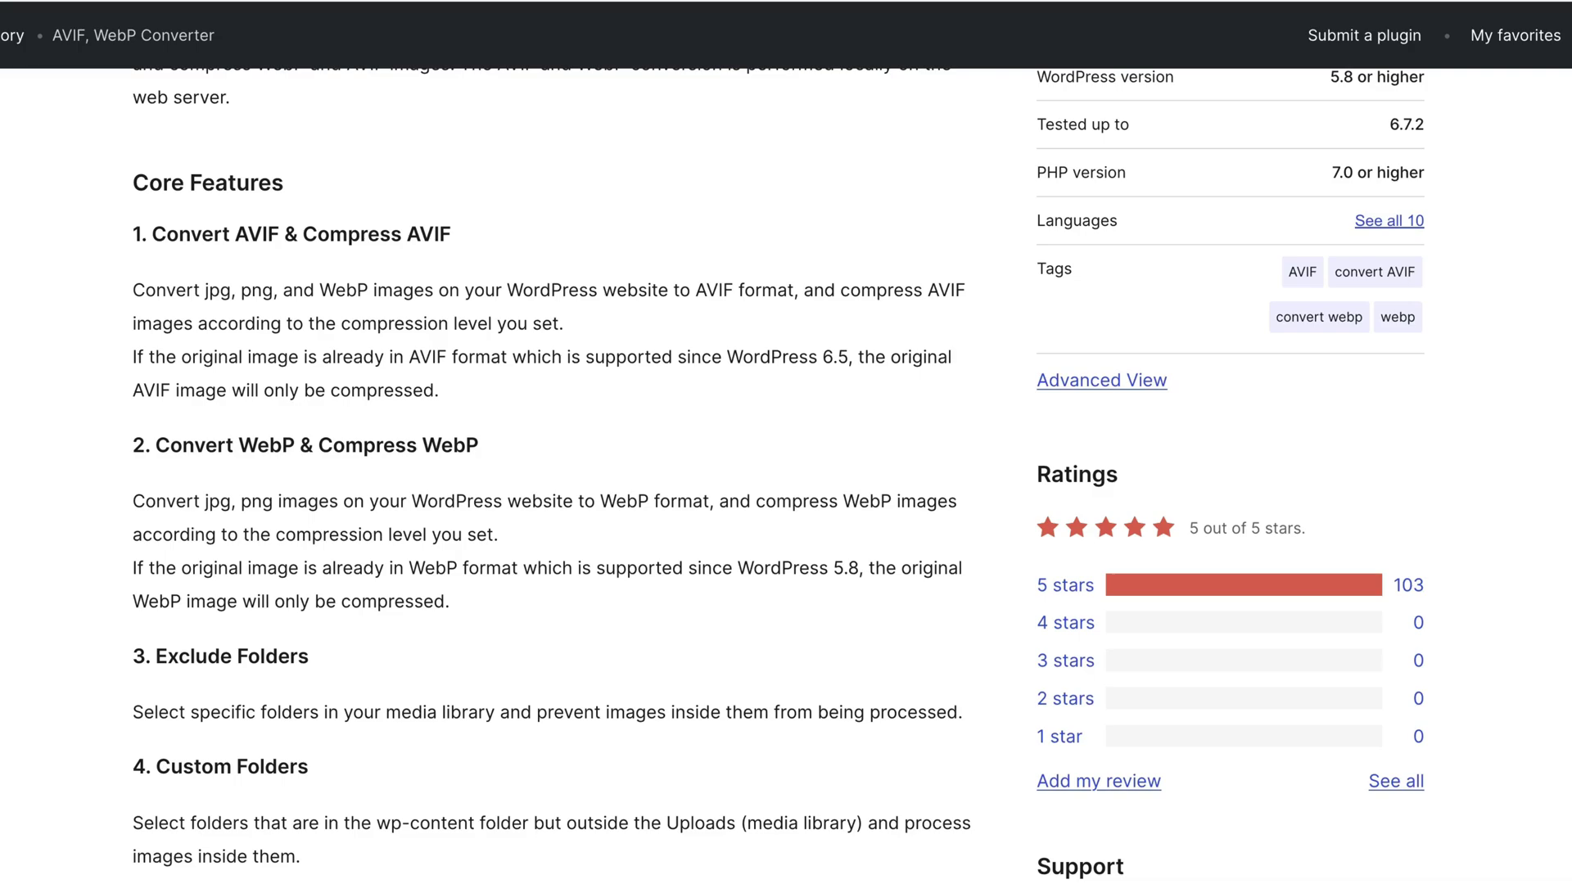
scroll(935, 138, "up", 15)
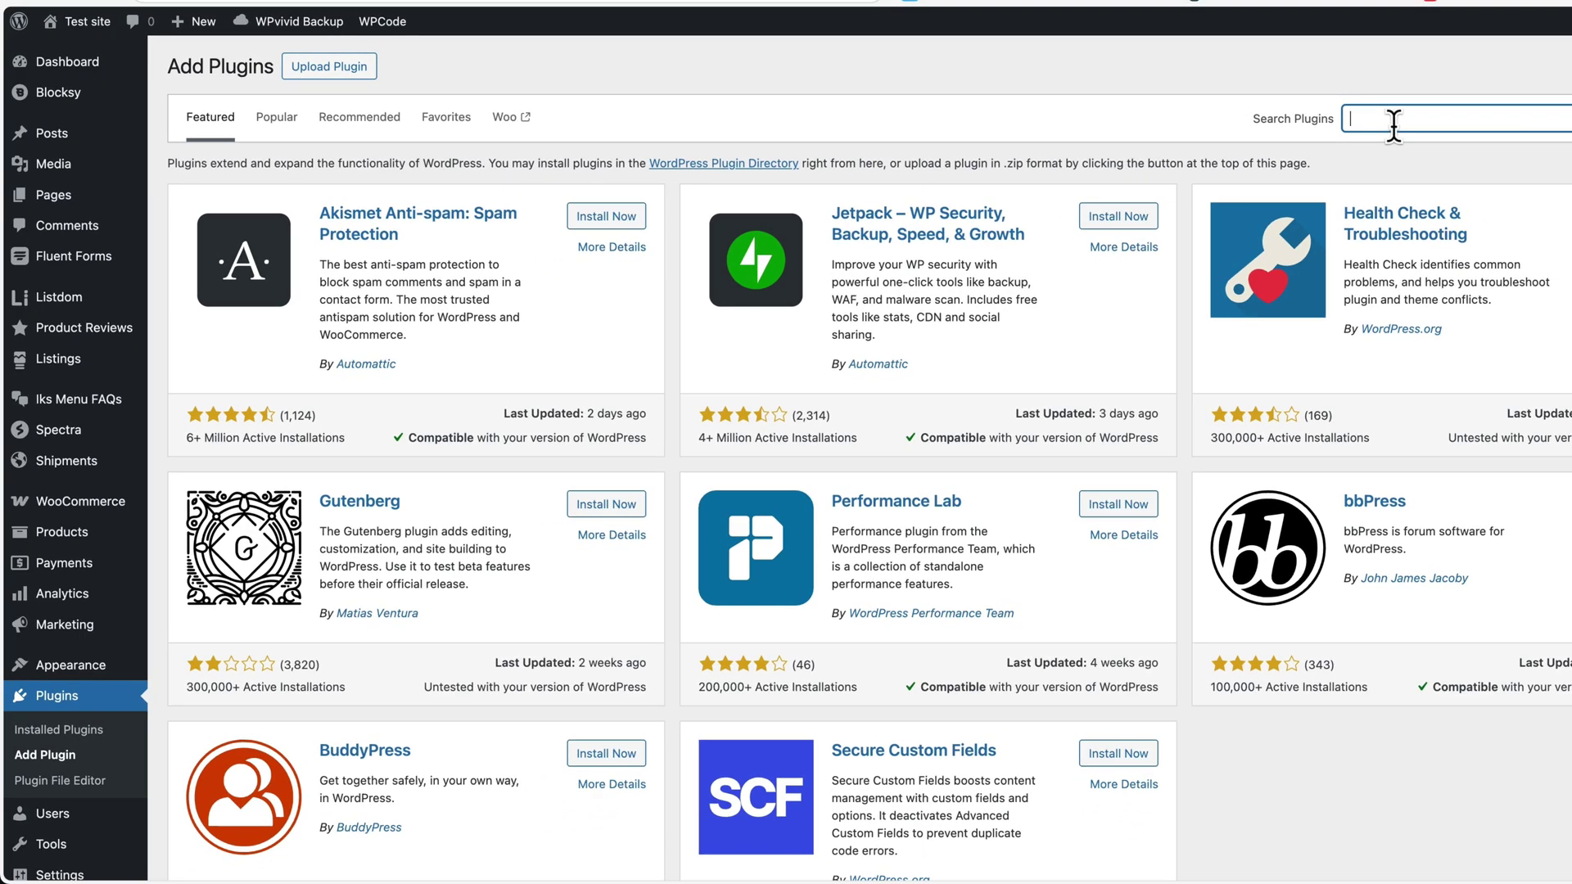
Search the WordPress plugins for "compressx".
type("com")
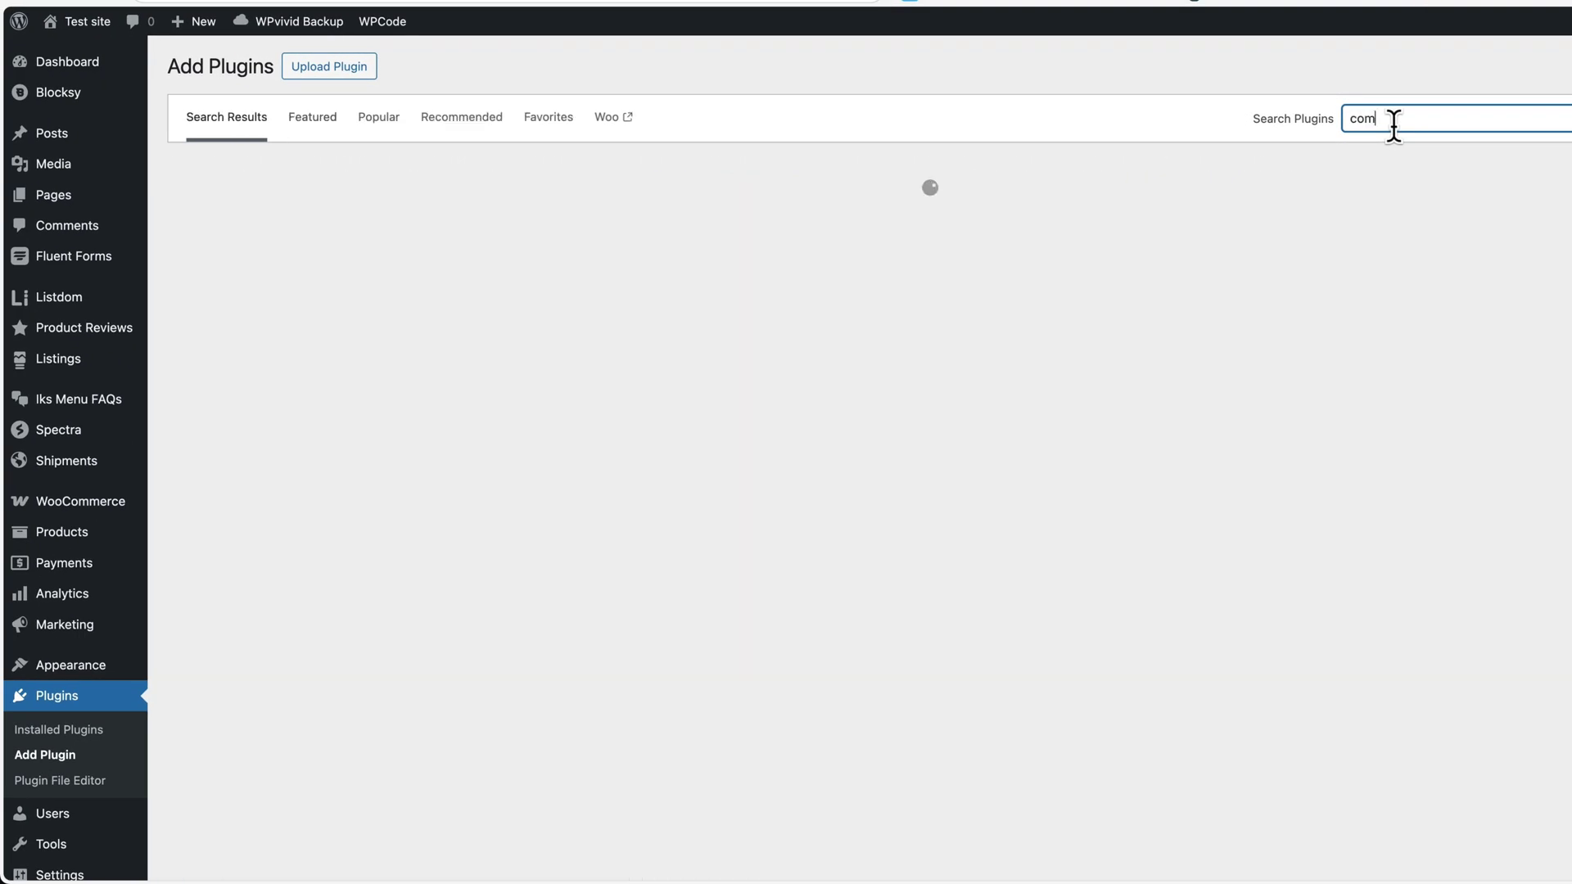
type("pressx")
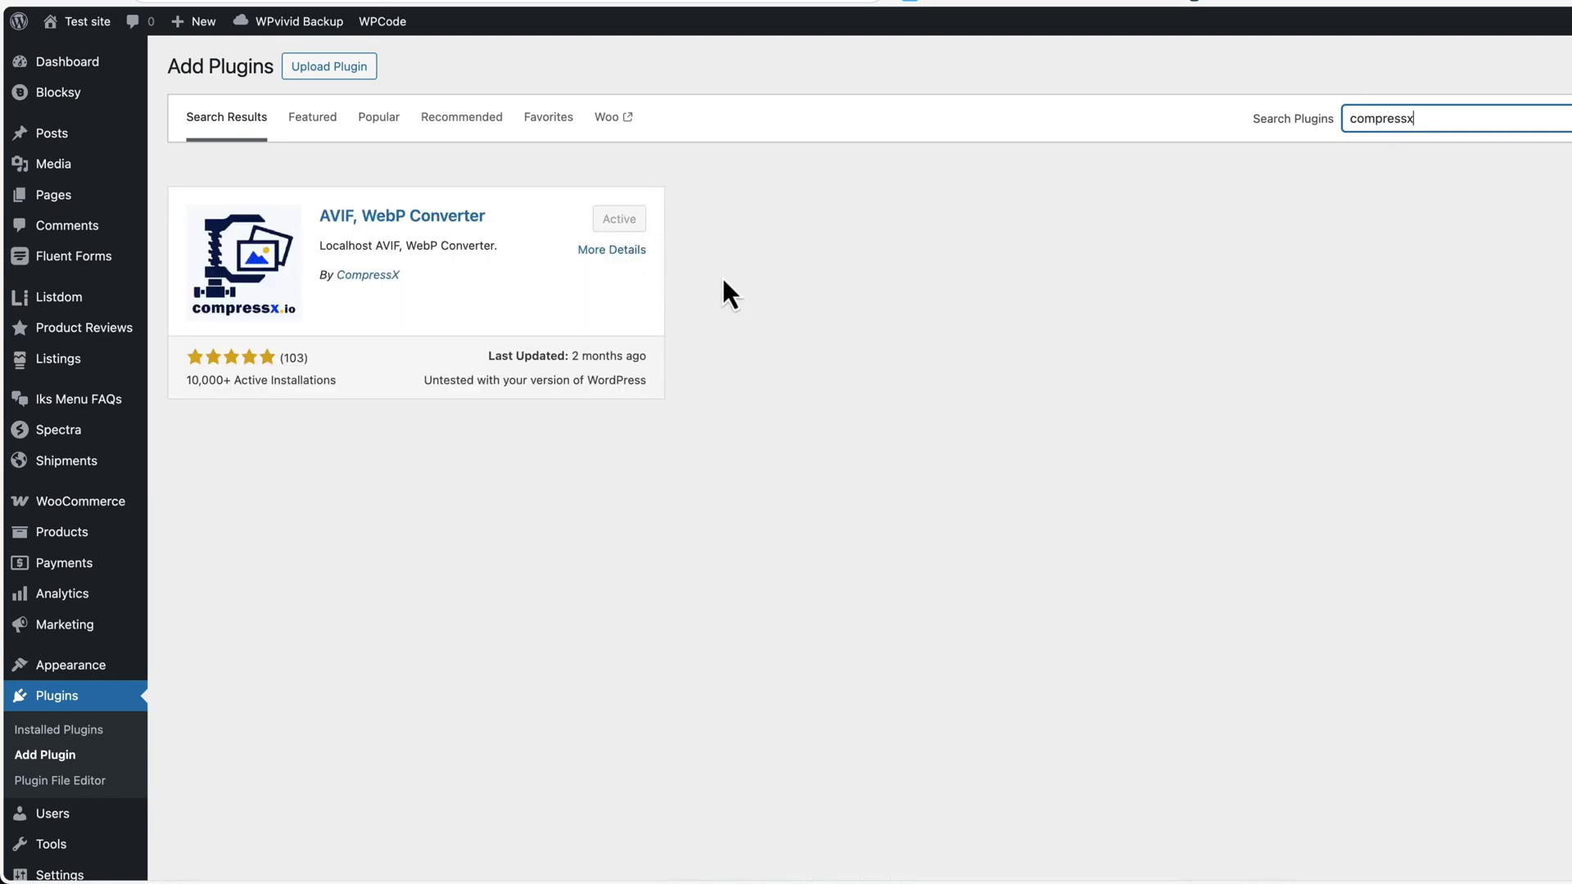
Open the CompressX settings and enable conversion of newly uploaded images.
scroll(721, 275, "down", 3)
scroll(721, 275, "up", 3)
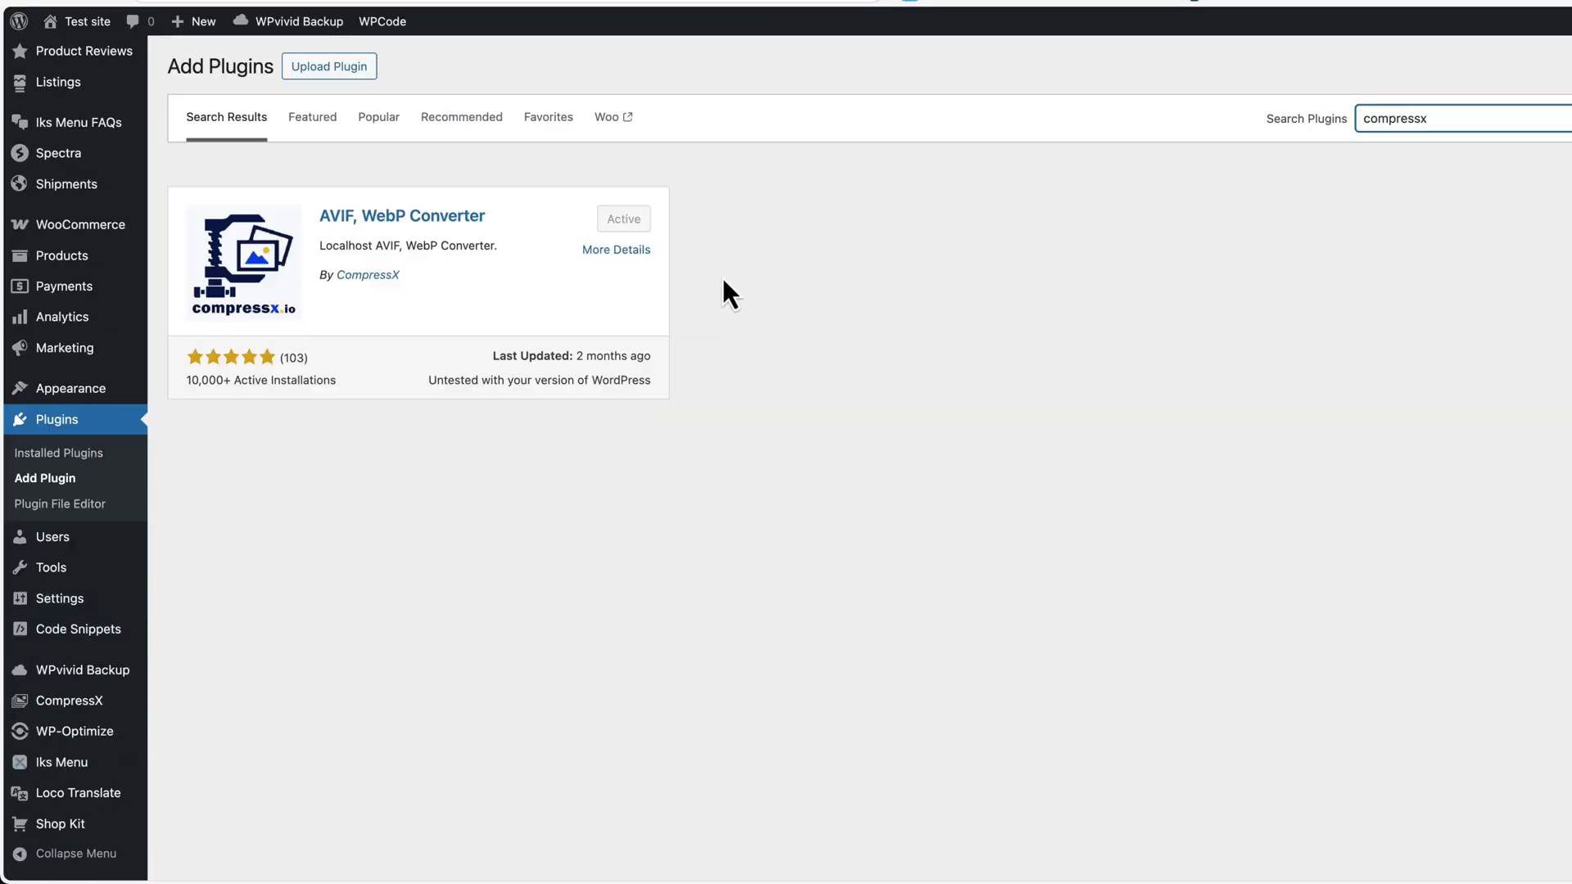
mouse_move(87, 711)
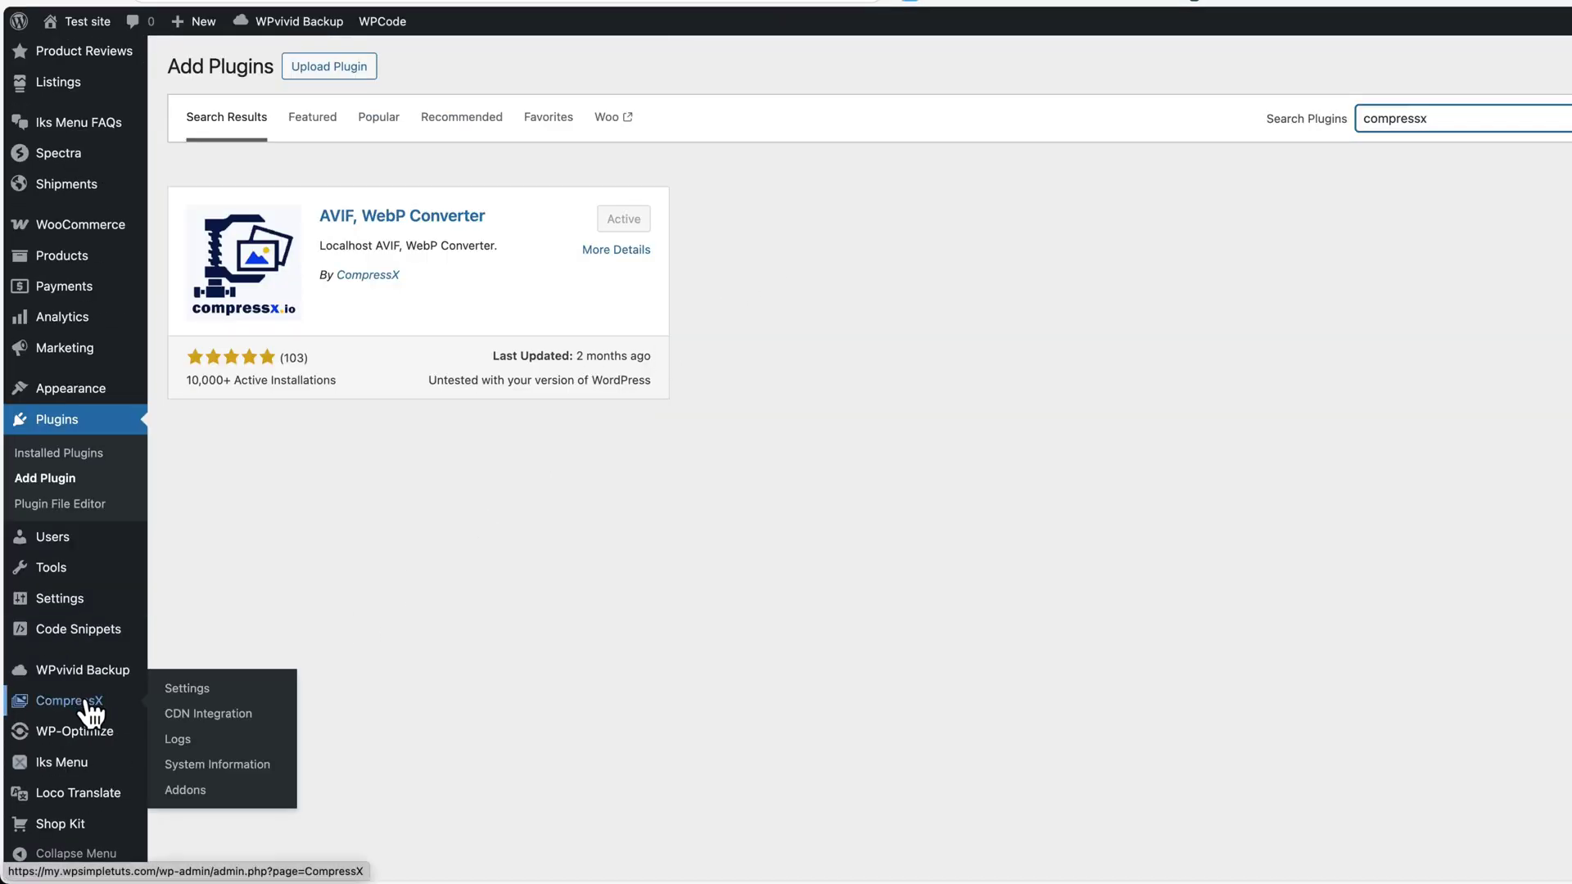
left_click(193, 697)
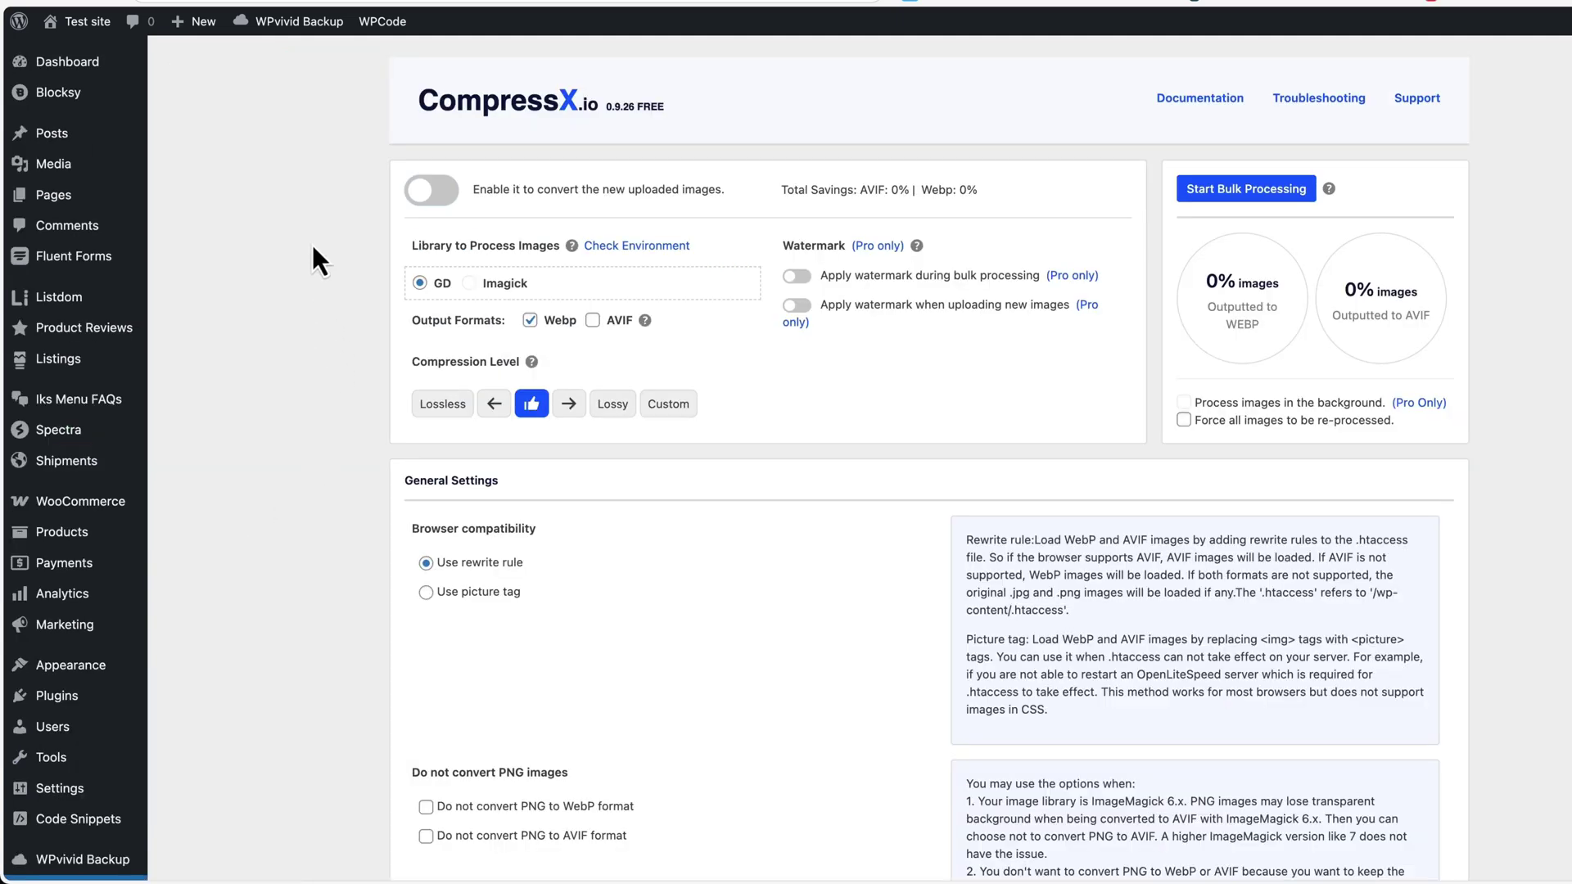
left_click(419, 191)
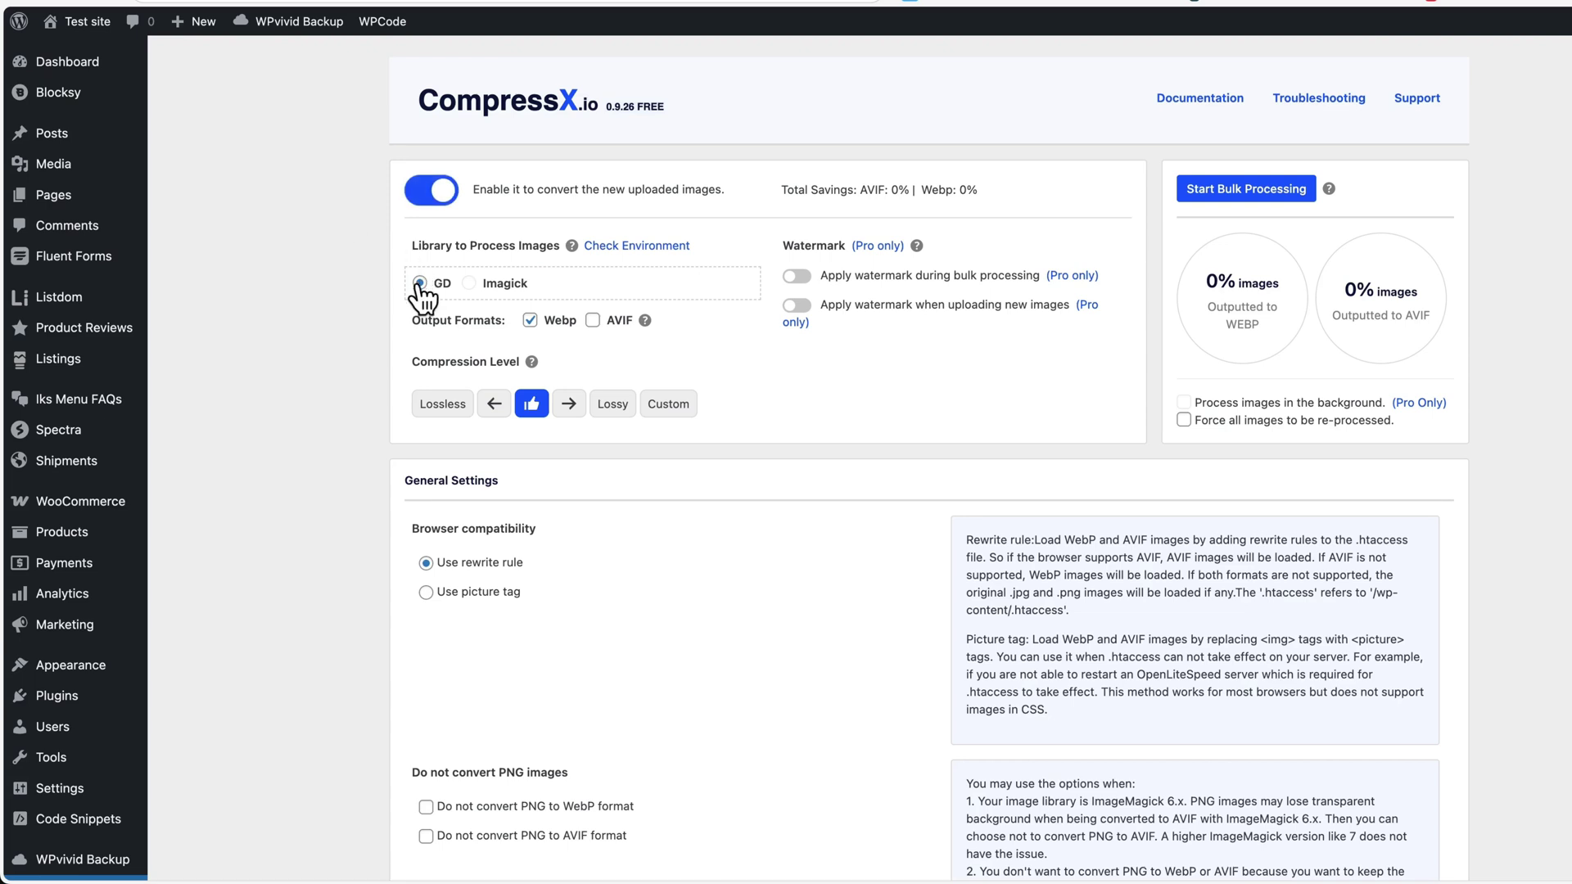
Check the server environment in CompressX's debug information for GD, WebP, AVIF and Imagick support, and return to the plugin settings.
mouse_move(569, 250)
left_click(646, 247)
scroll(643, 250, "down", 10)
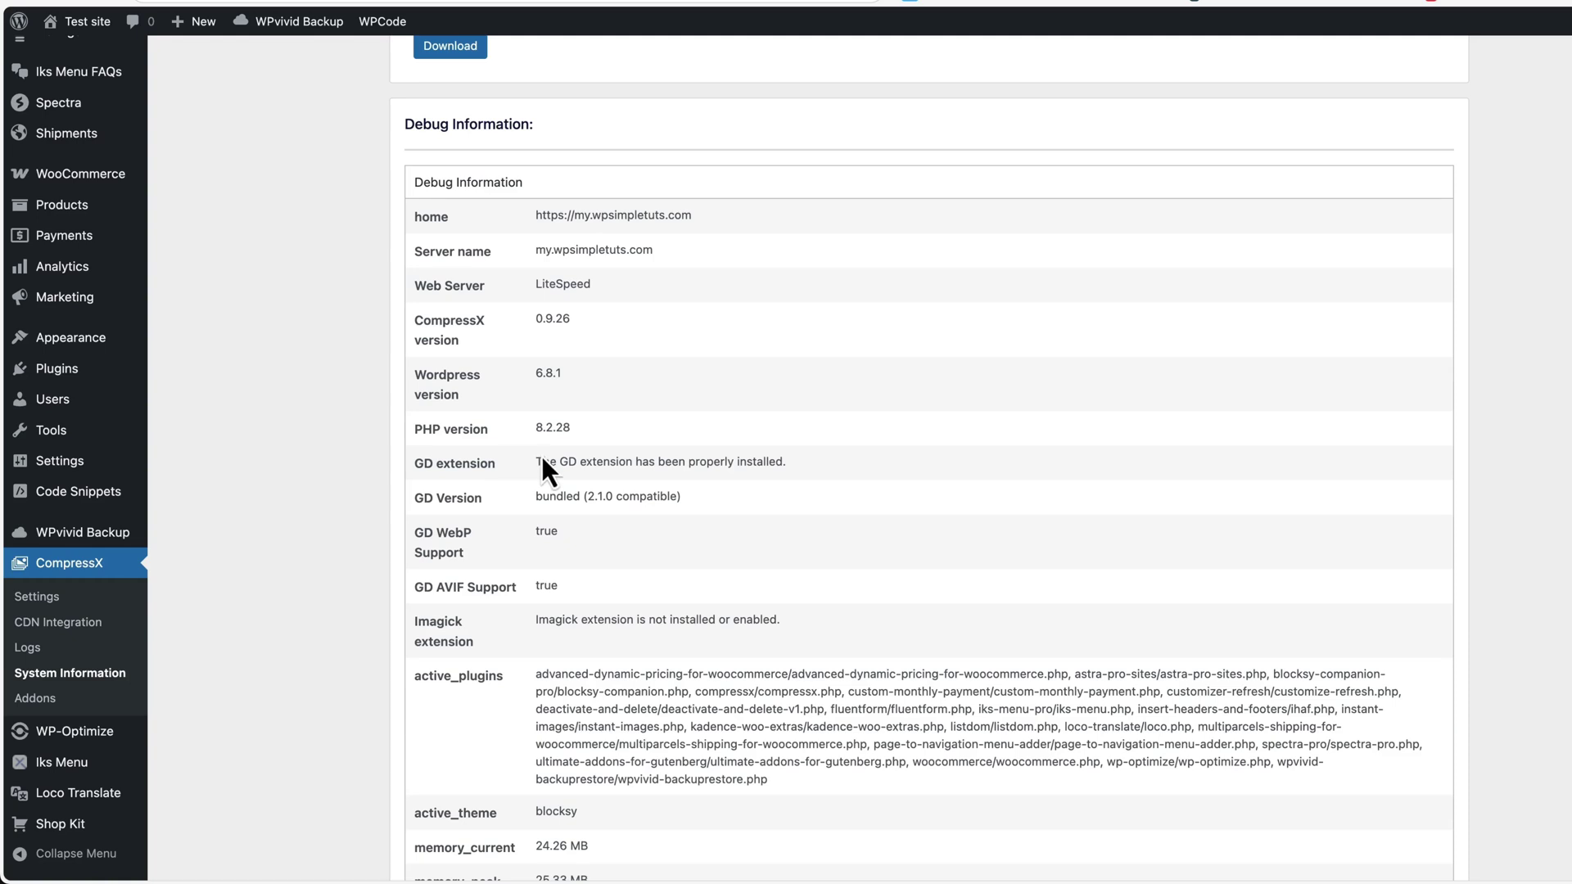
left_click_drag(534, 458, 791, 458)
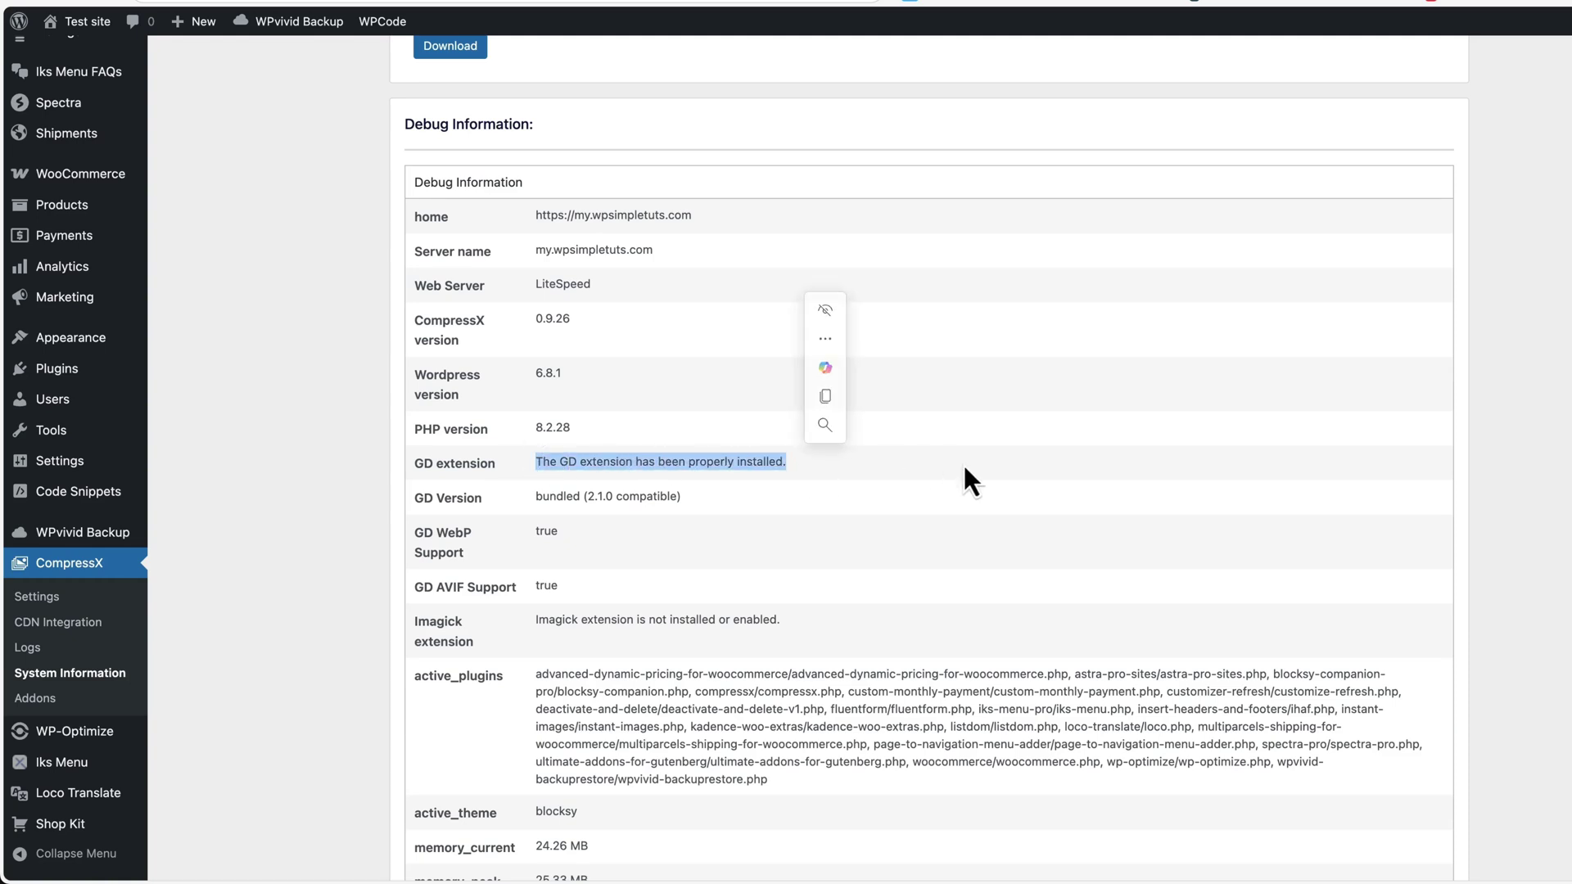
scroll(899, 467, "down", 5)
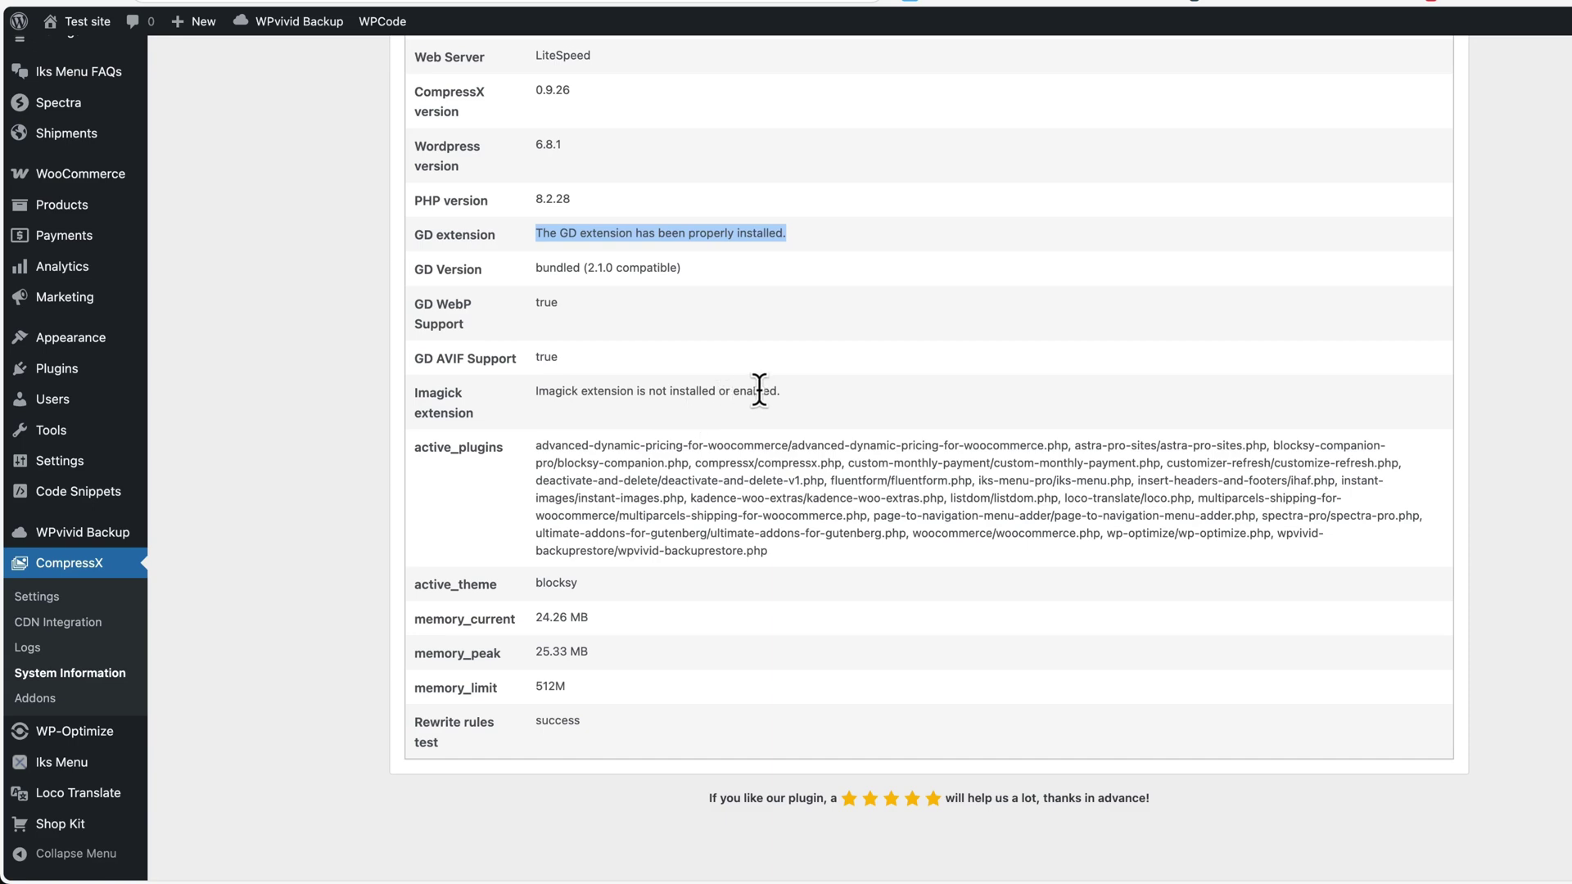
scroll(822, 449, "up", 10)
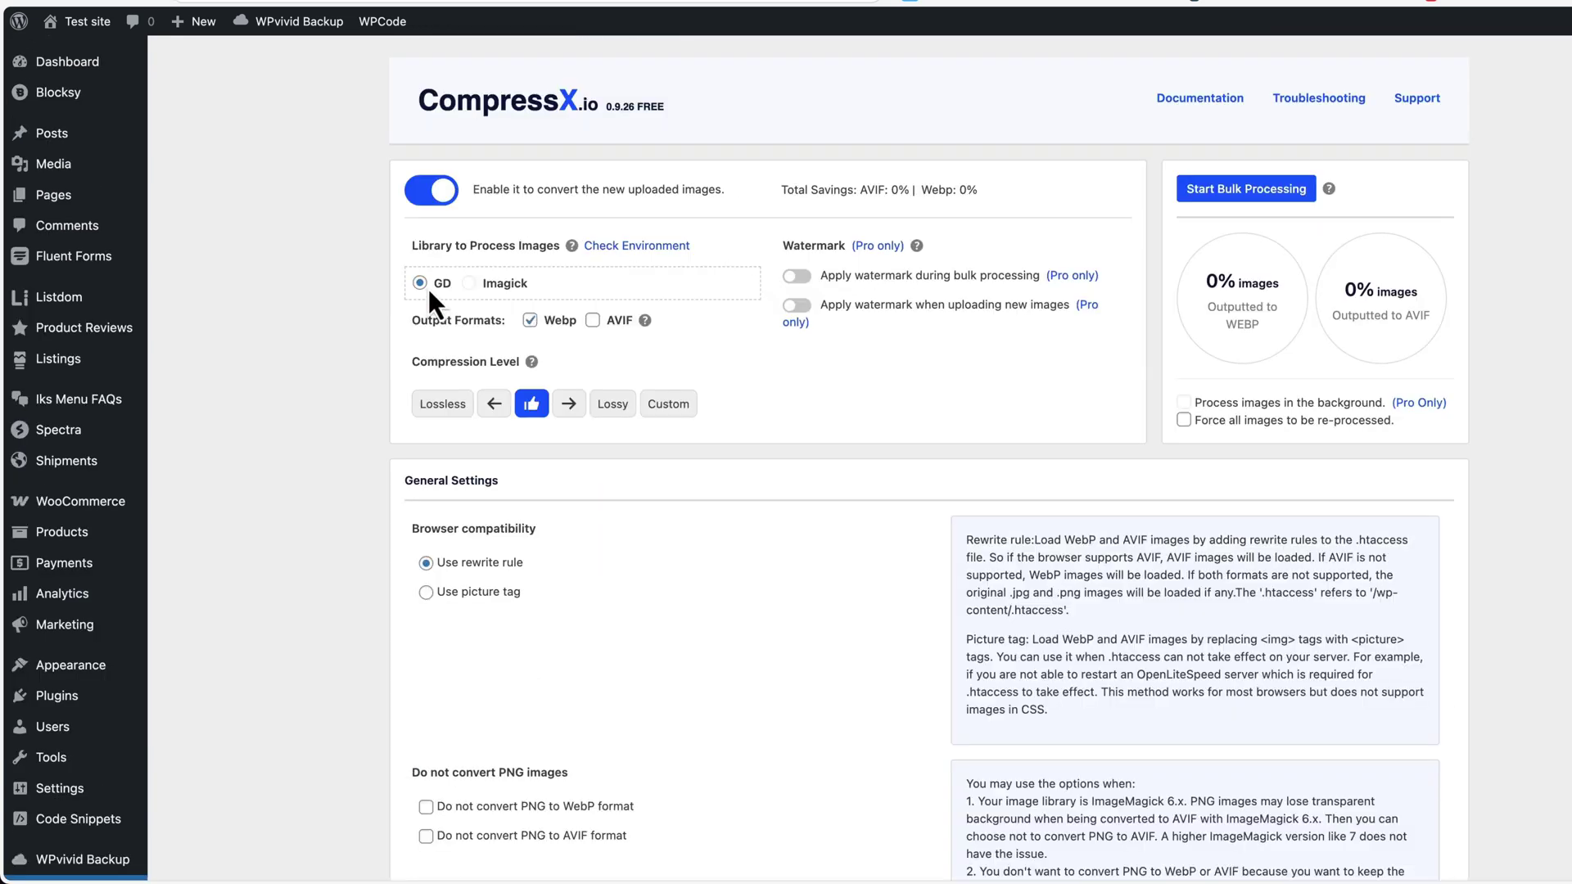
Try adding AVIF as an output format alongside Webp.
scroll(338, 350, "down", 1)
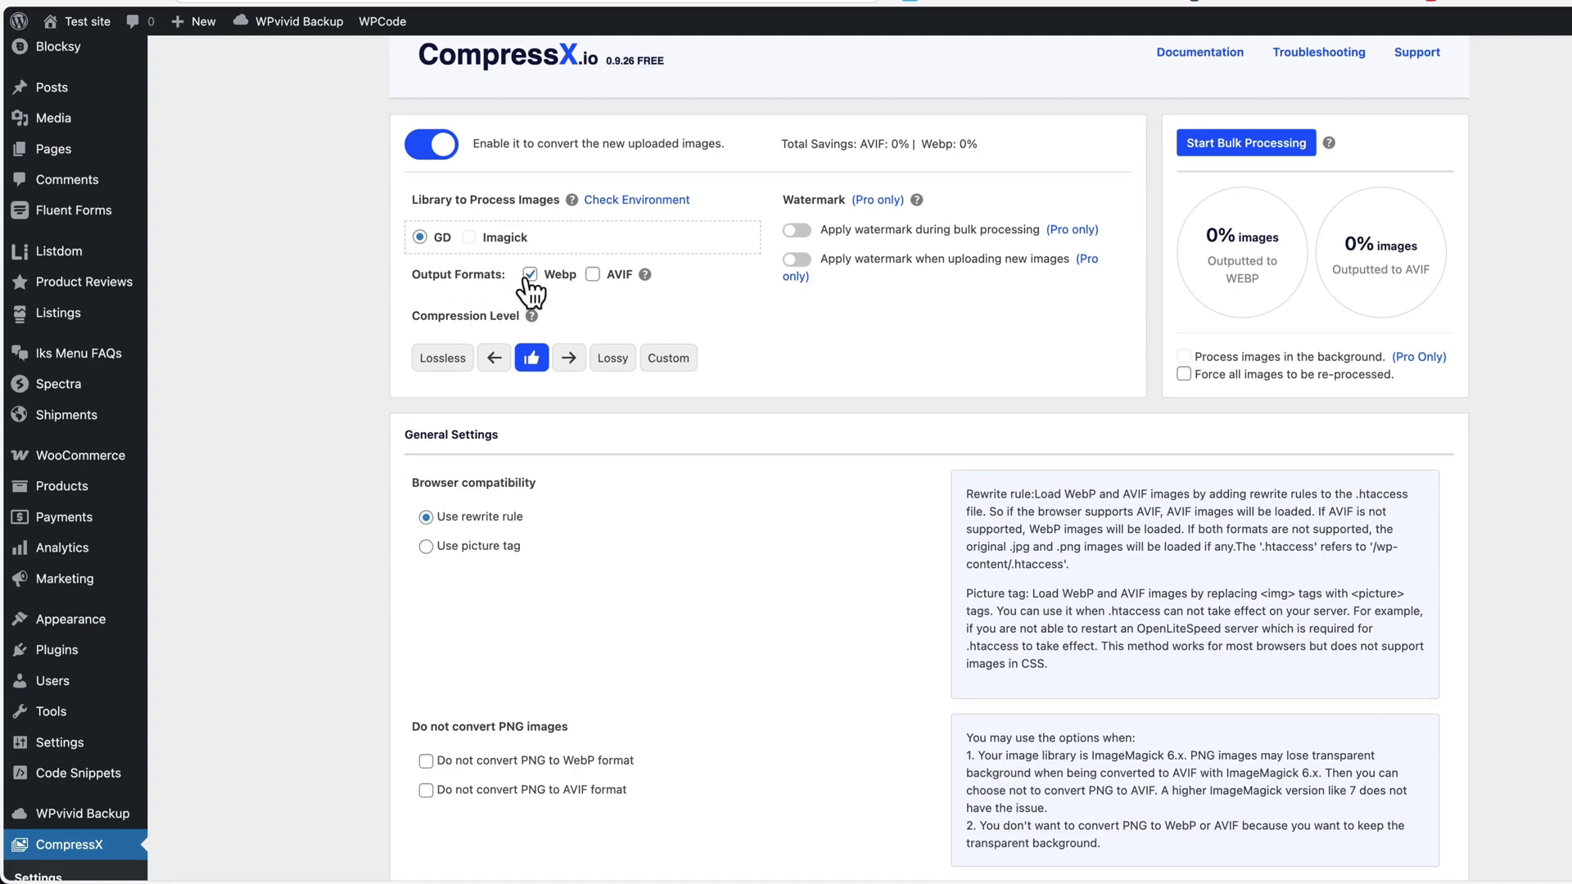
left_click(593, 276)
left_click(593, 275)
Follow the watermark feature's Pro link to the CompressX website and examine the pricing plans.
left_click(1017, 84)
left_click(889, 203)
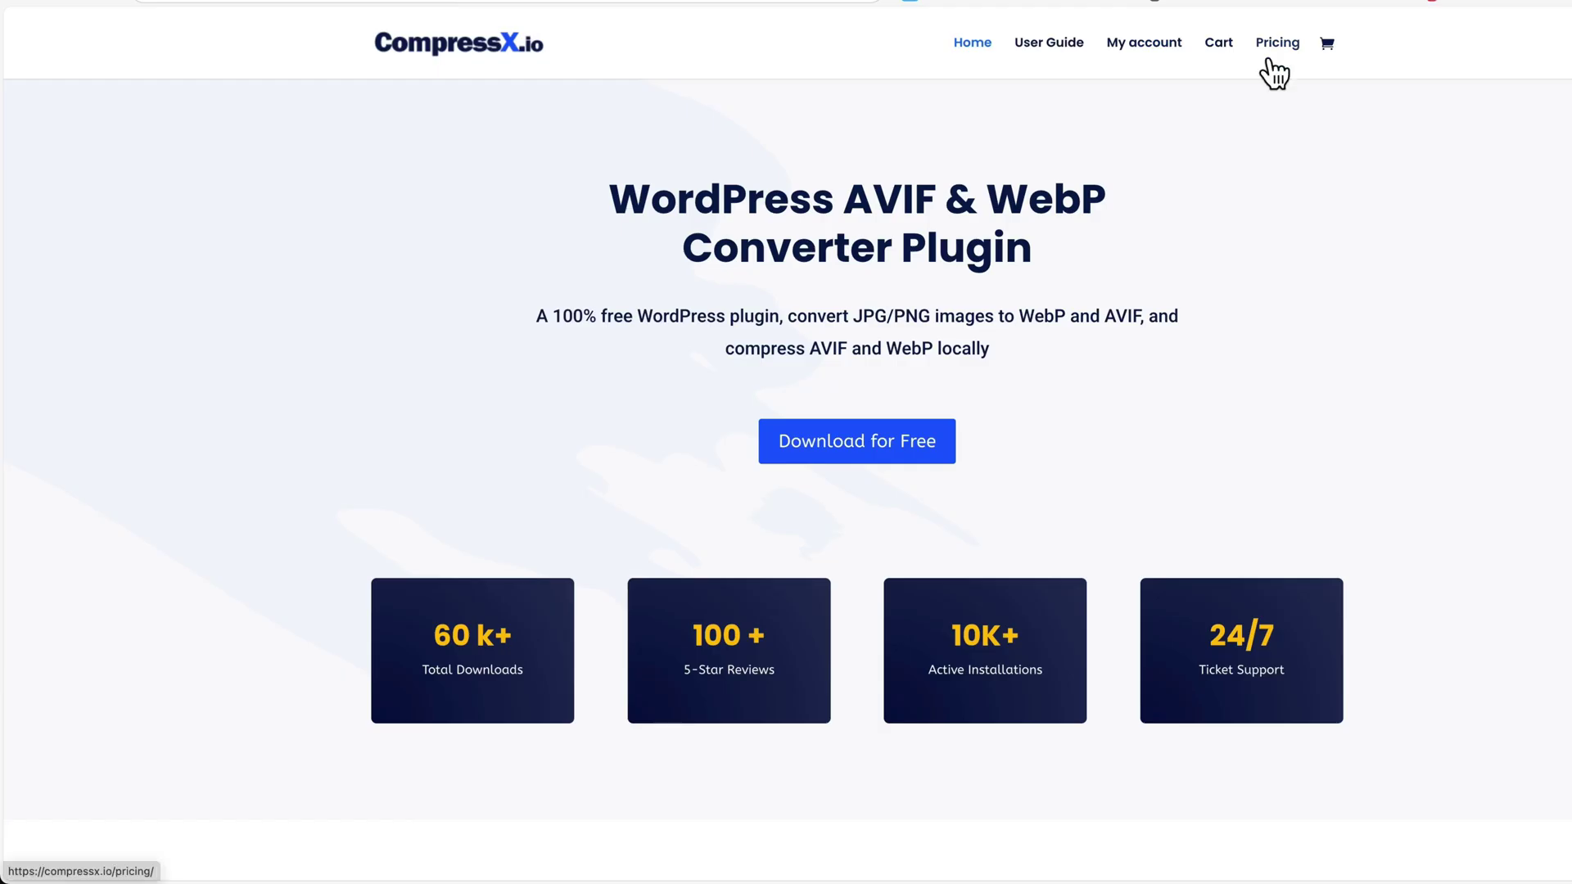
left_click(1269, 61)
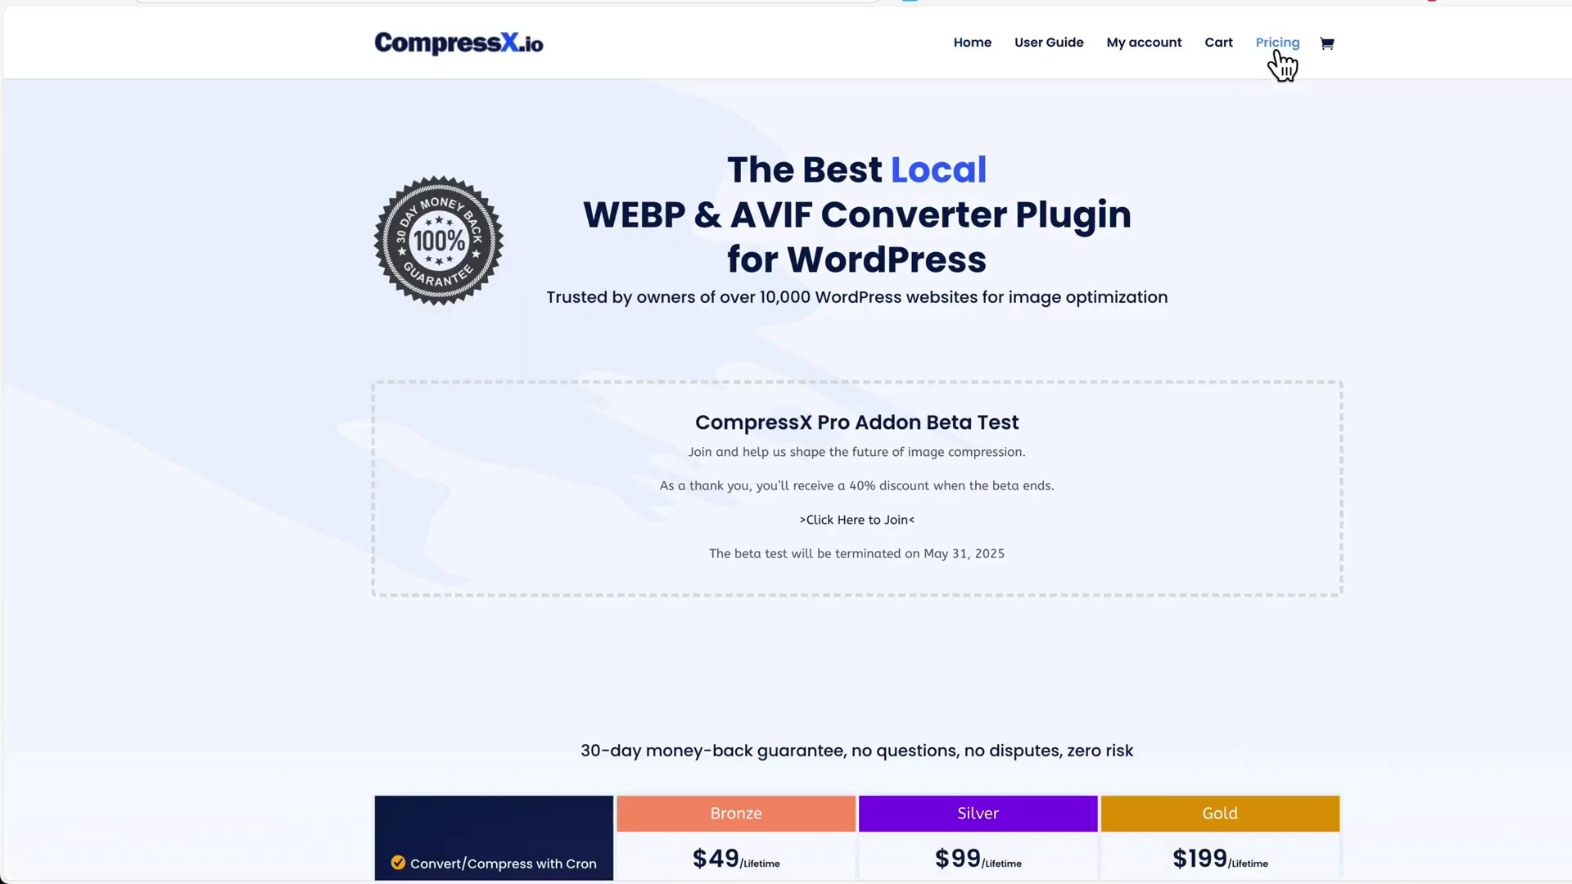
scroll(1225, 360, "down", 5)
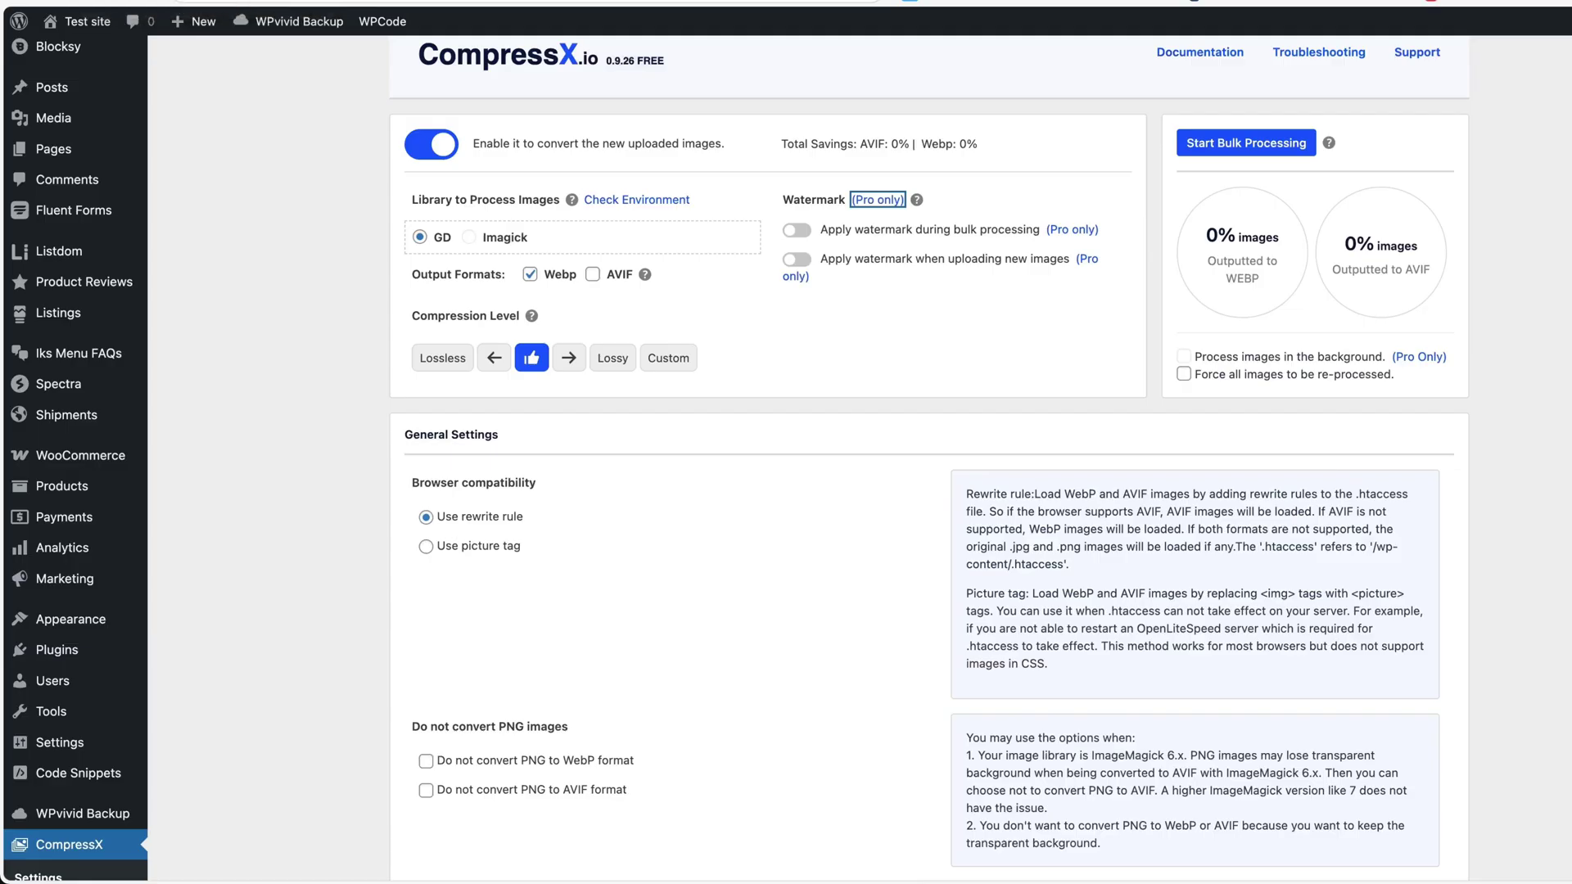
Try the Lossless compression level and switch back to the recommended thumbs-up level.
scroll(953, 364, "down", 1)
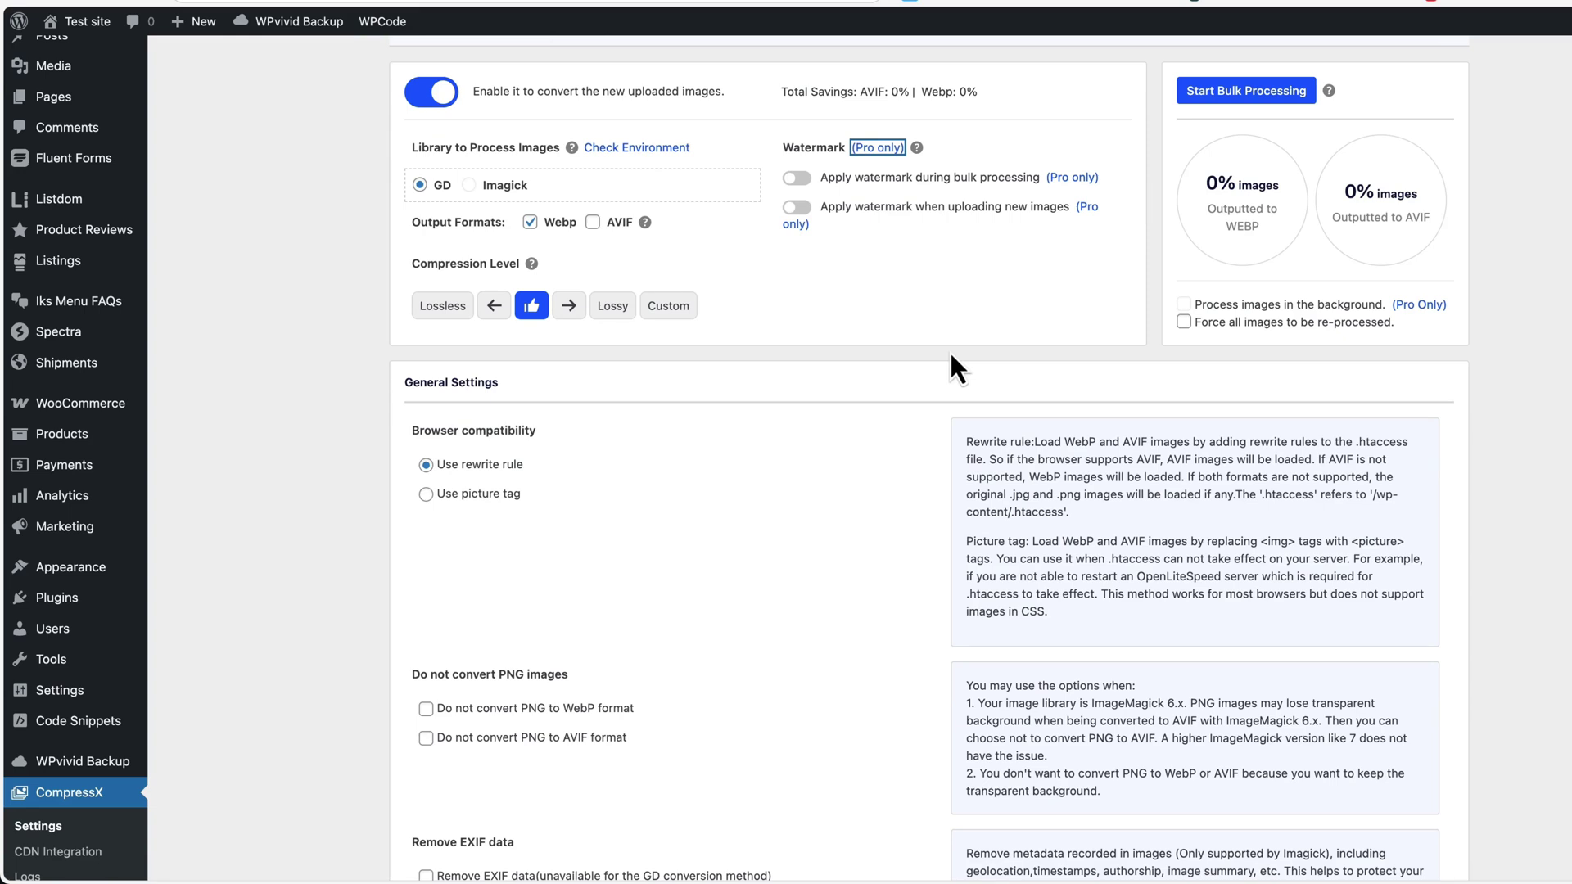
scroll(951, 353, "down", 1)
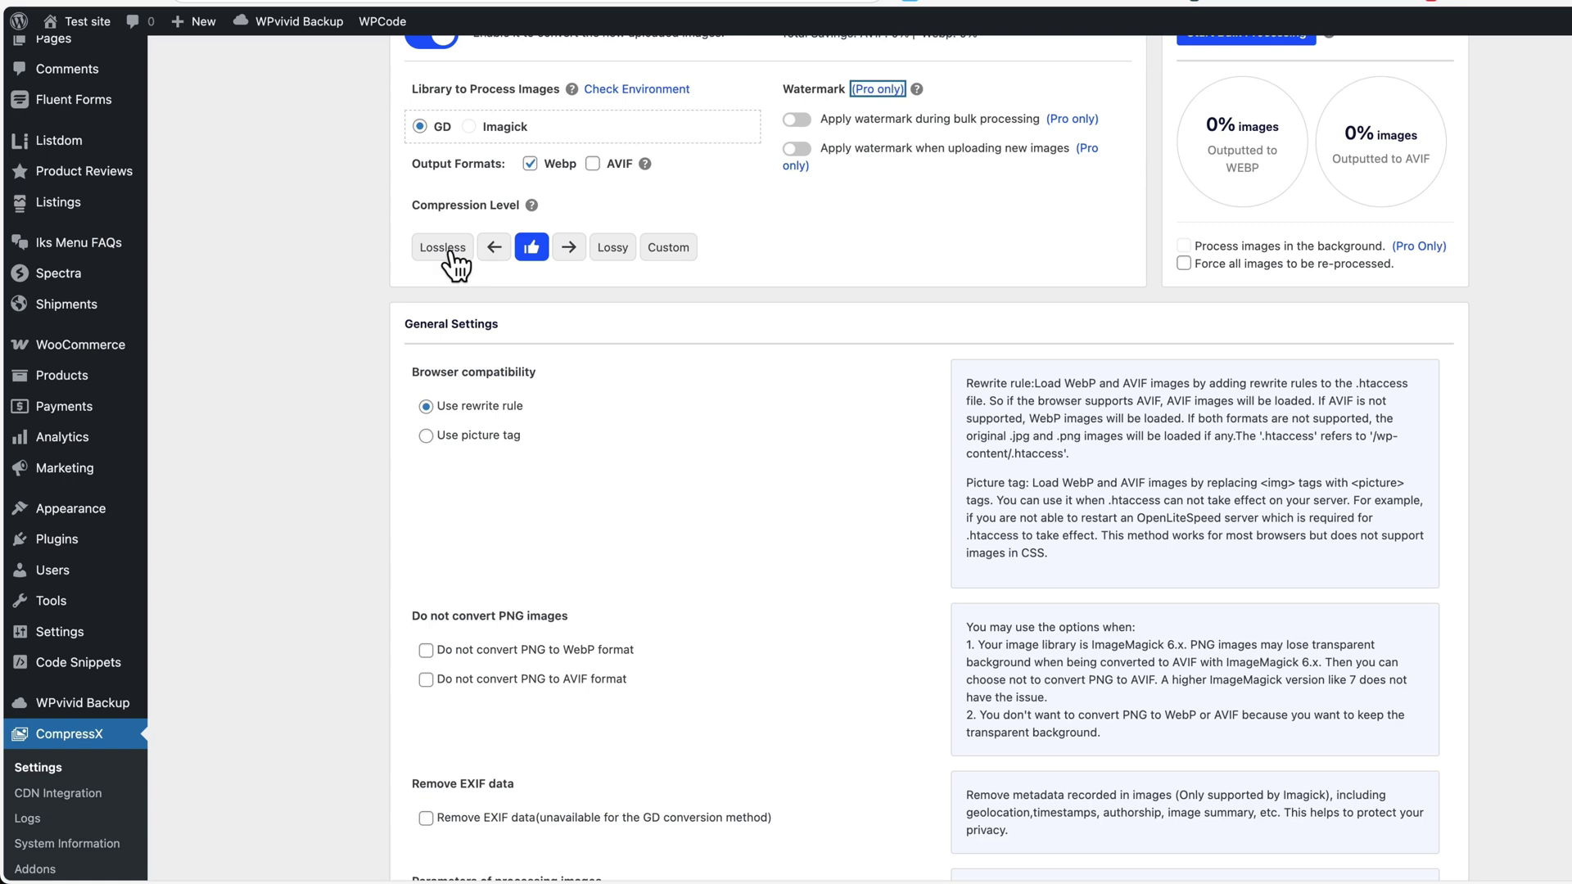
left_click(498, 248)
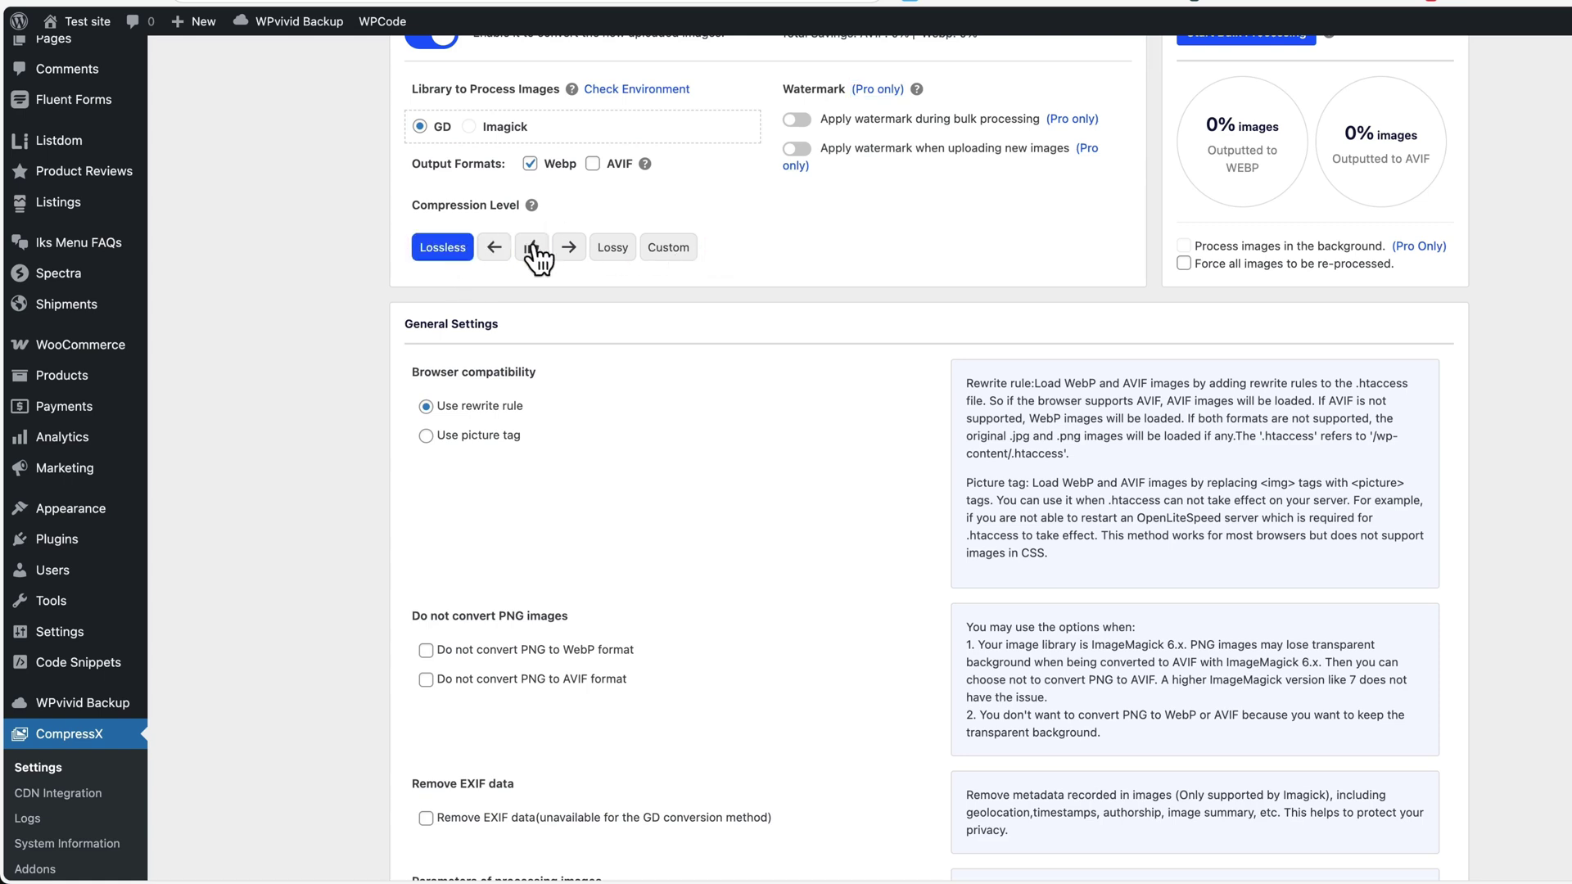
left_click(532, 248)
Enable the removal of EXIF data from images in the general settings.
scroll(779, 325, "down", 1)
scroll(780, 324, "down", 3)
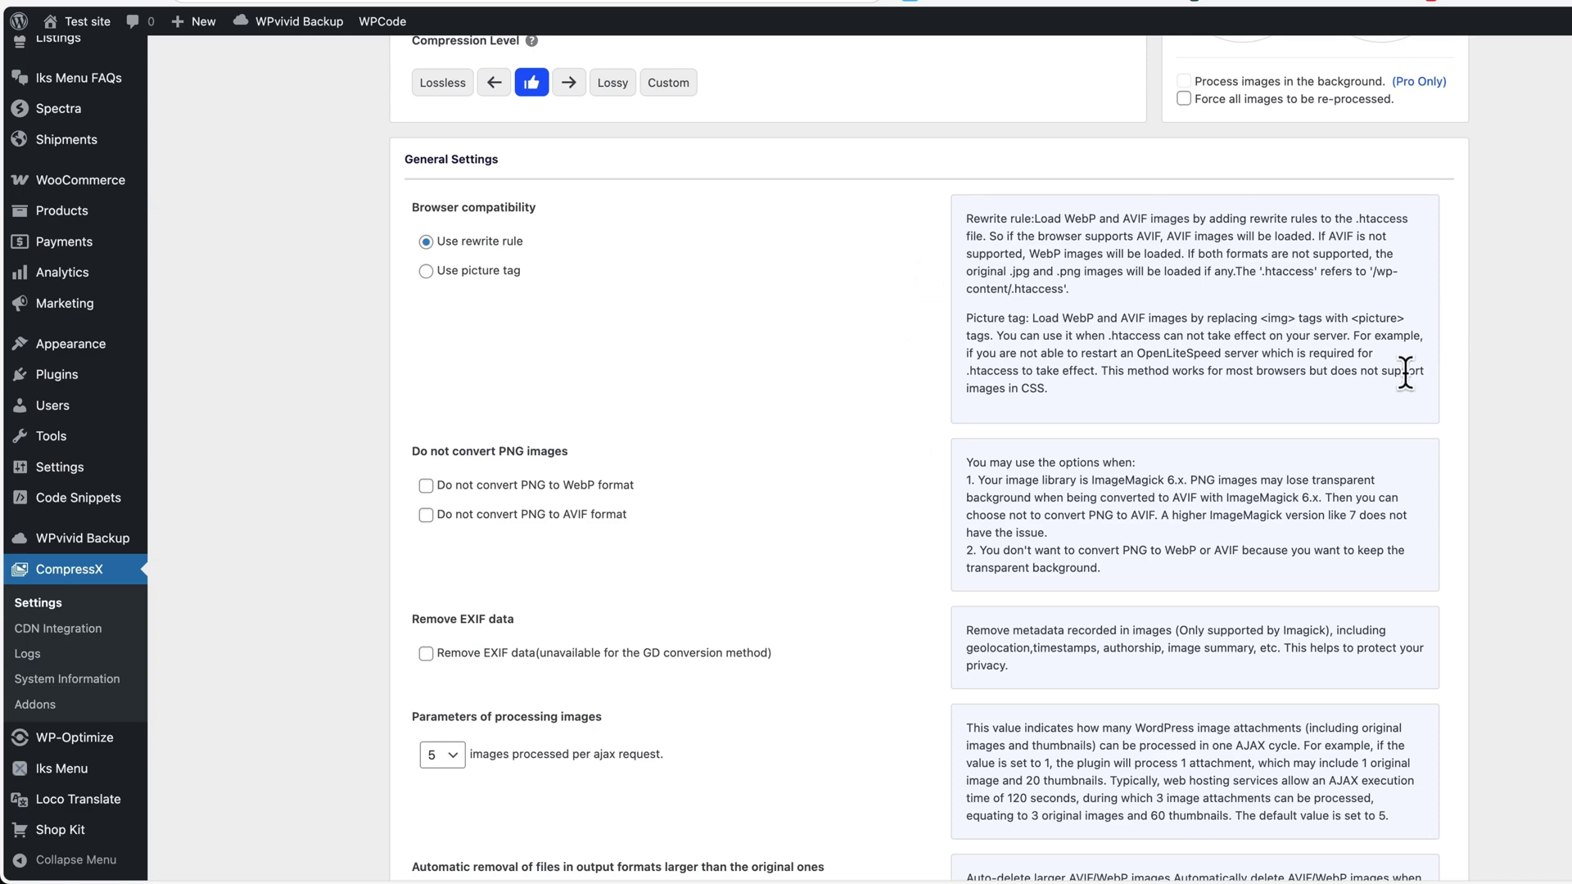
scroll(1392, 377, "down", 5)
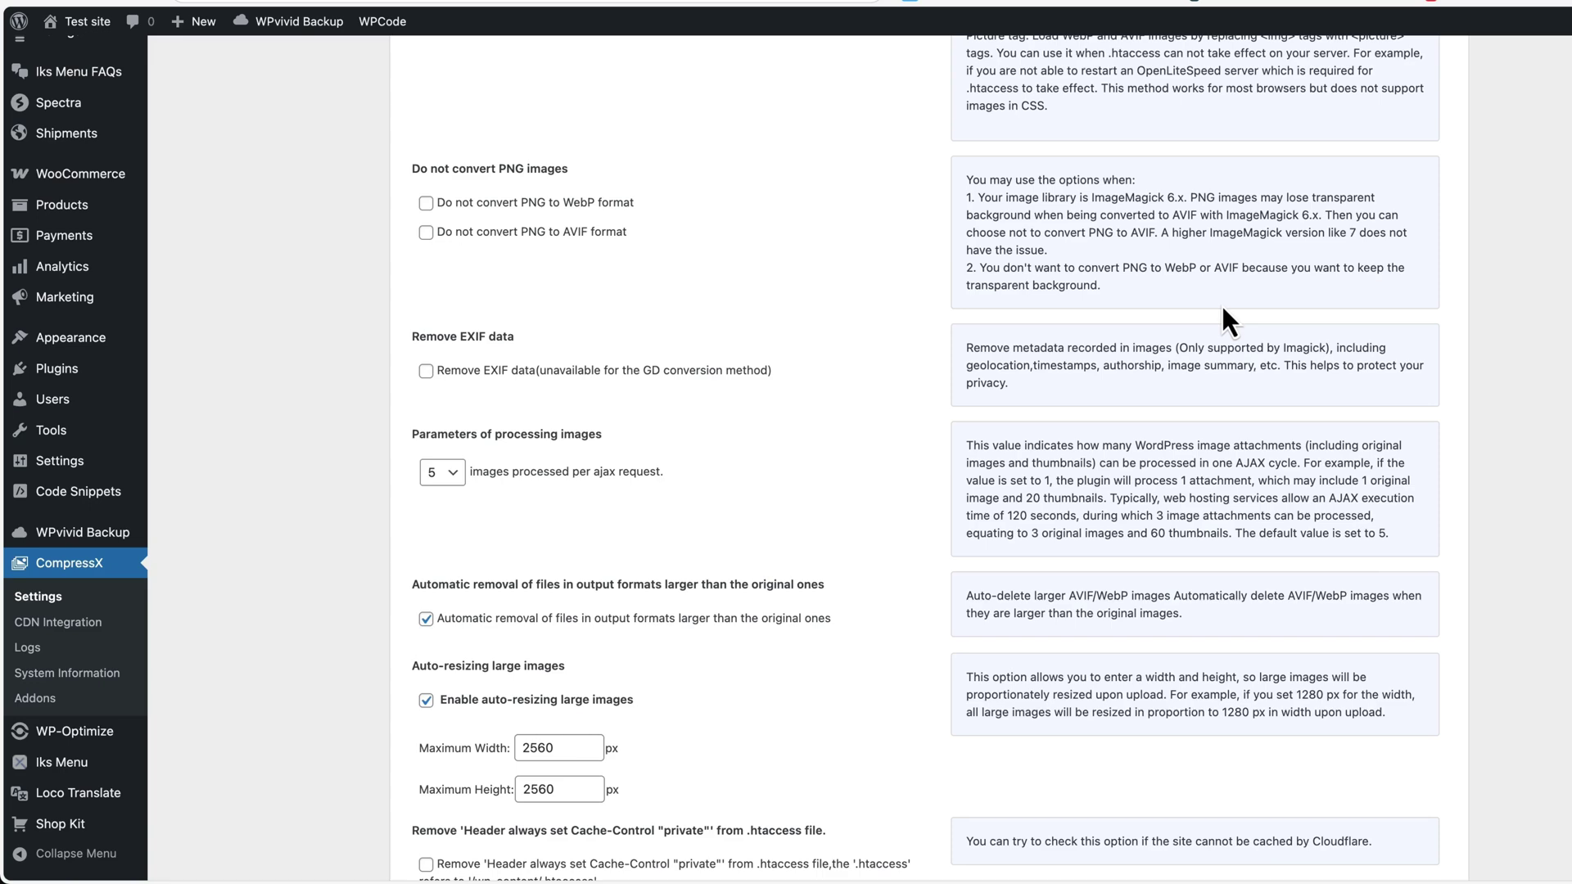
scroll(621, 367, "down", 3)
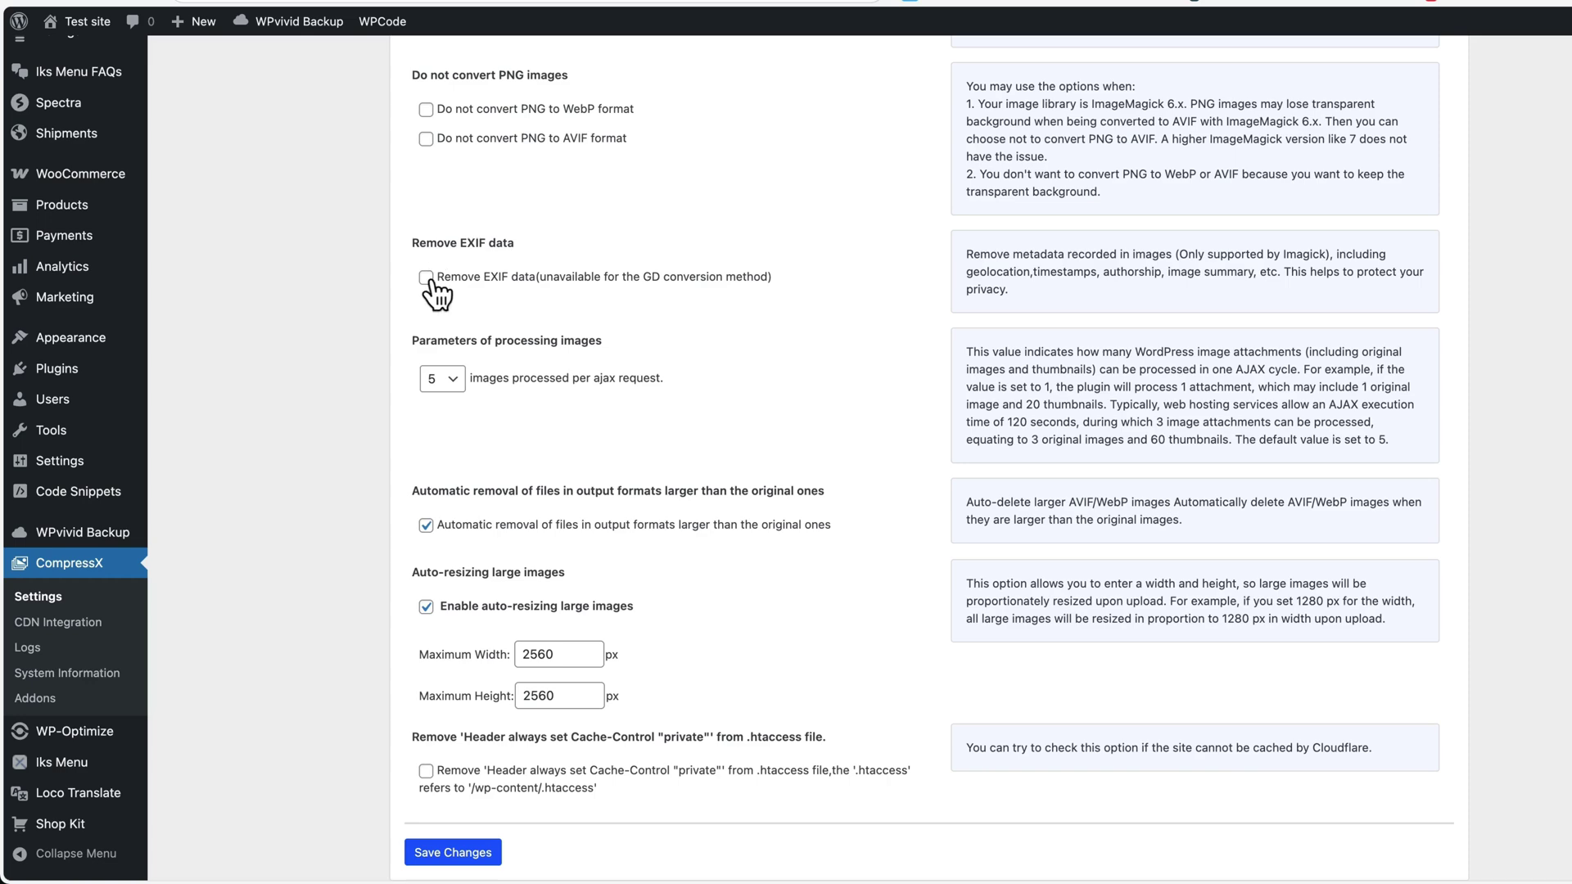
left_click(427, 278)
Review the options for images processed per ajax request, keeping 5 selected.
scroll(979, 363, "down", 3)
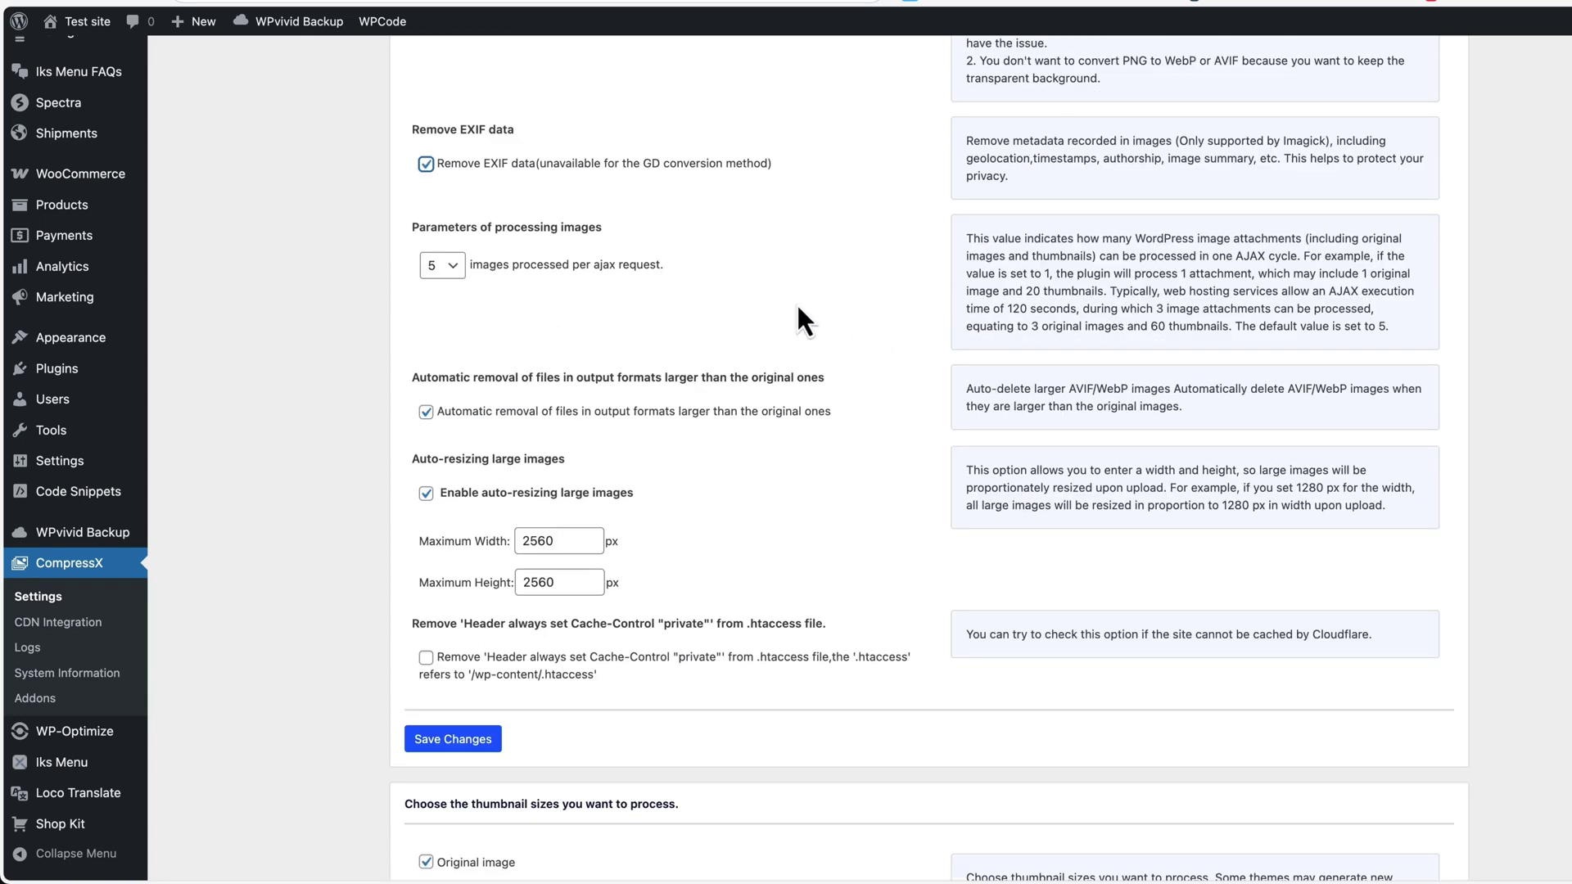
scroll(798, 308, "down", 1)
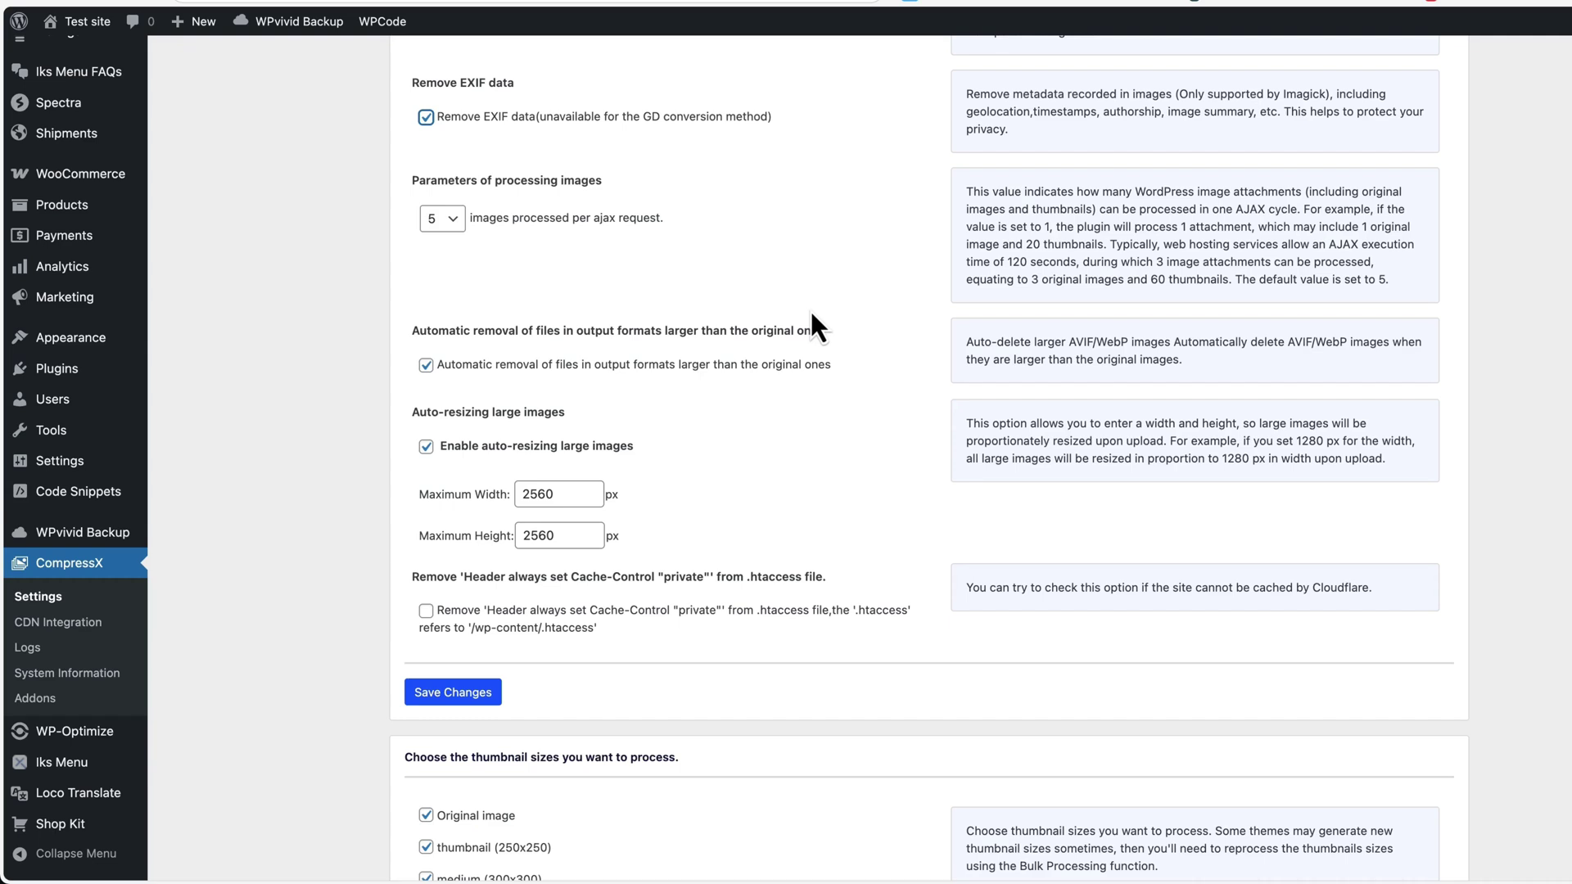
left_click(461, 229)
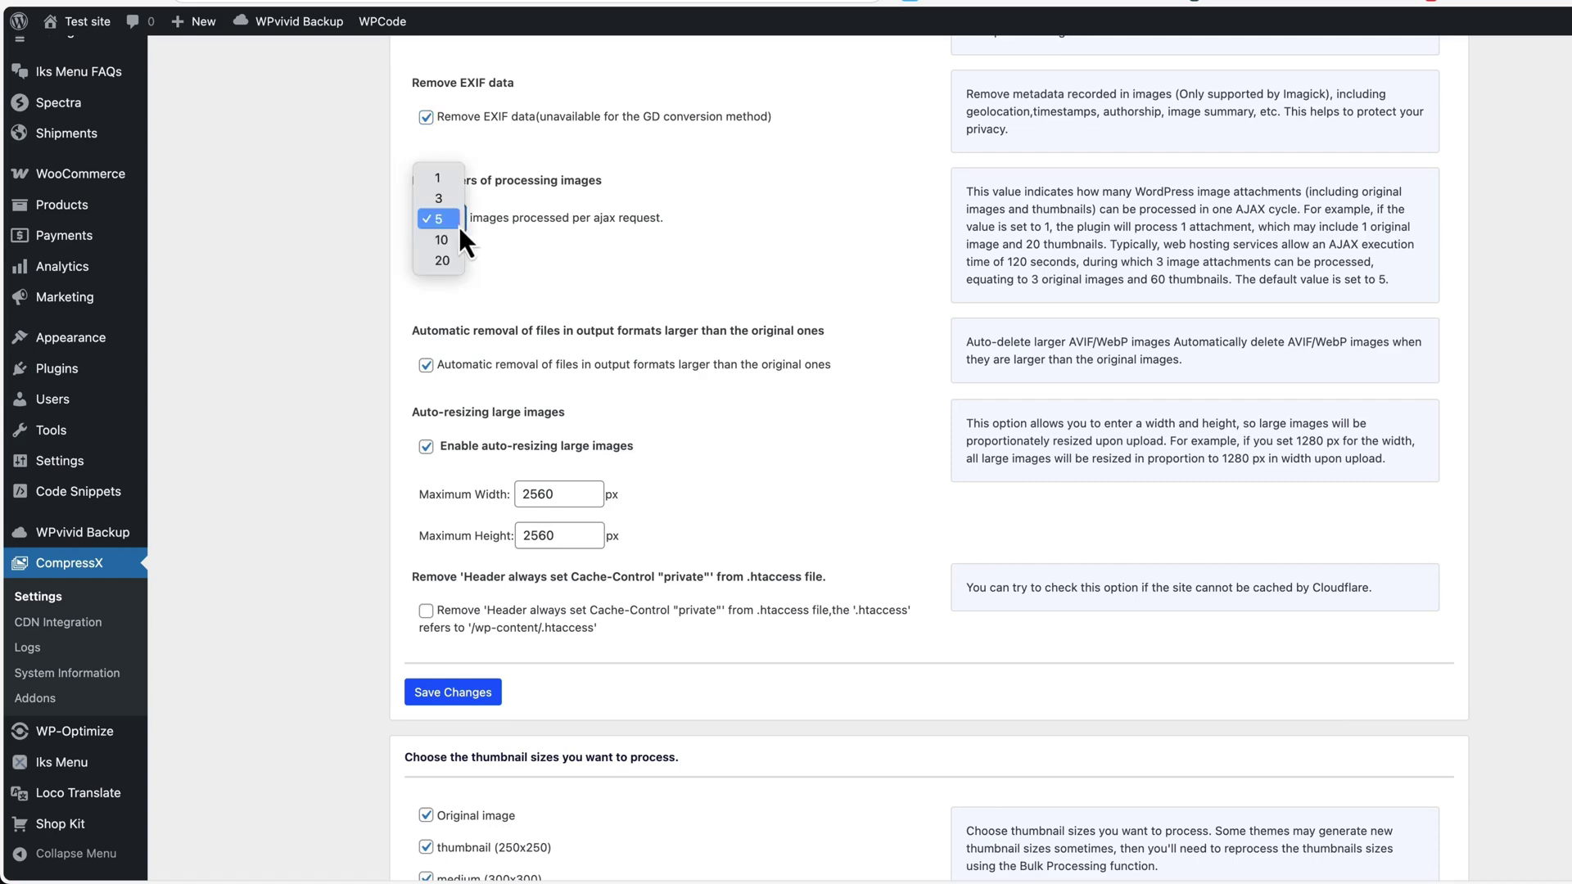
left_click(458, 228)
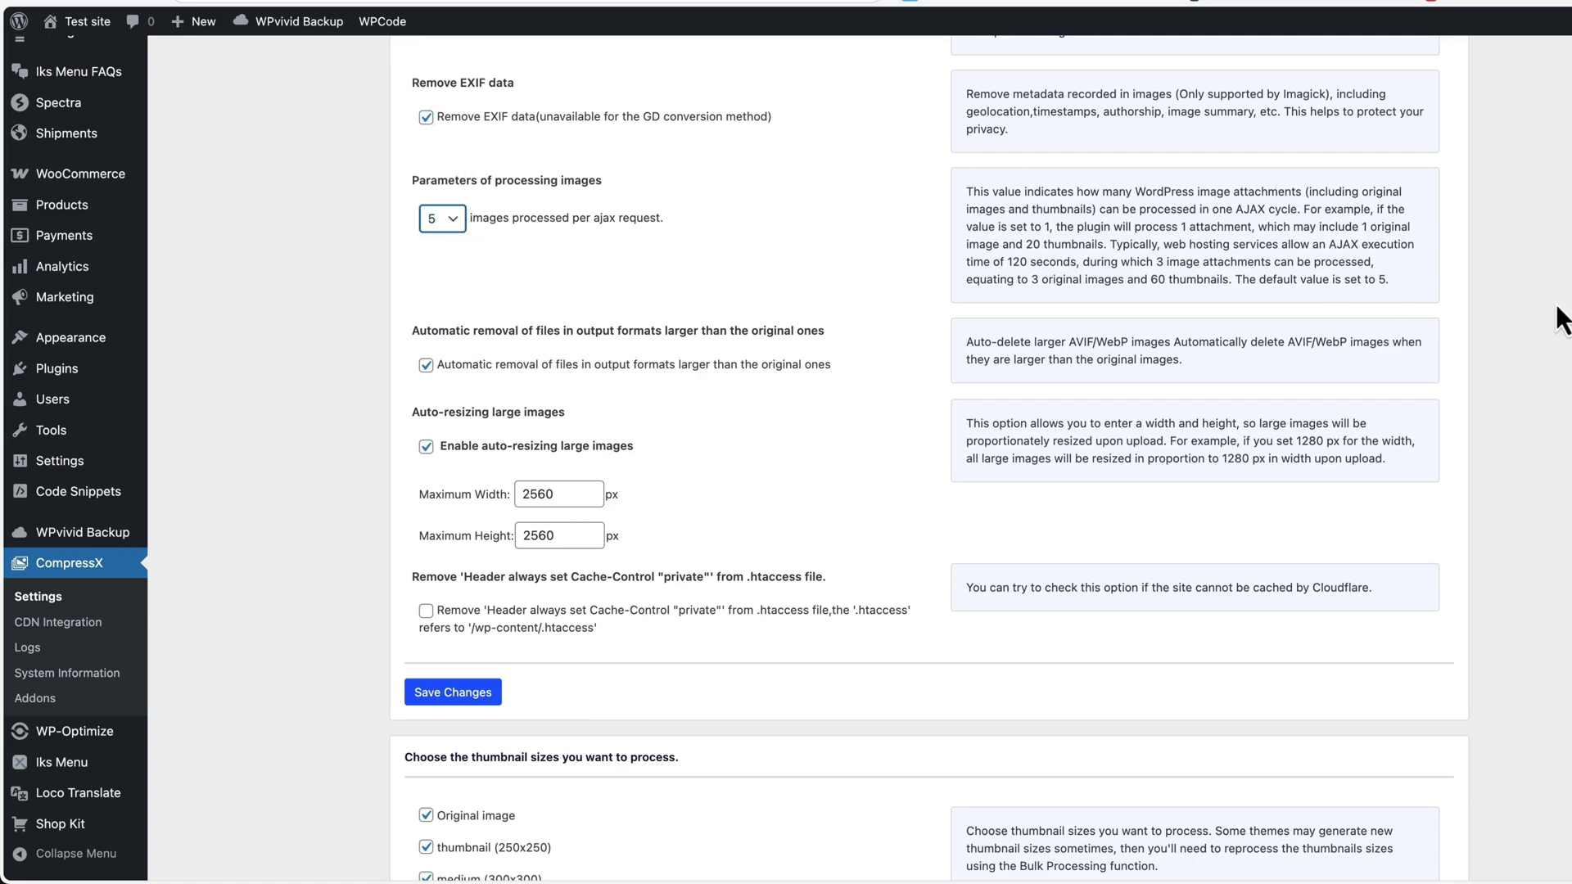
Expand the thumbnail size list and deselect thumbnail, medium, woocommerce_archive_thumbnail, woocommerce_thumbnail and woocommerce_gallery_thumbnail for processing.
scroll(1565, 321, "down", 5)
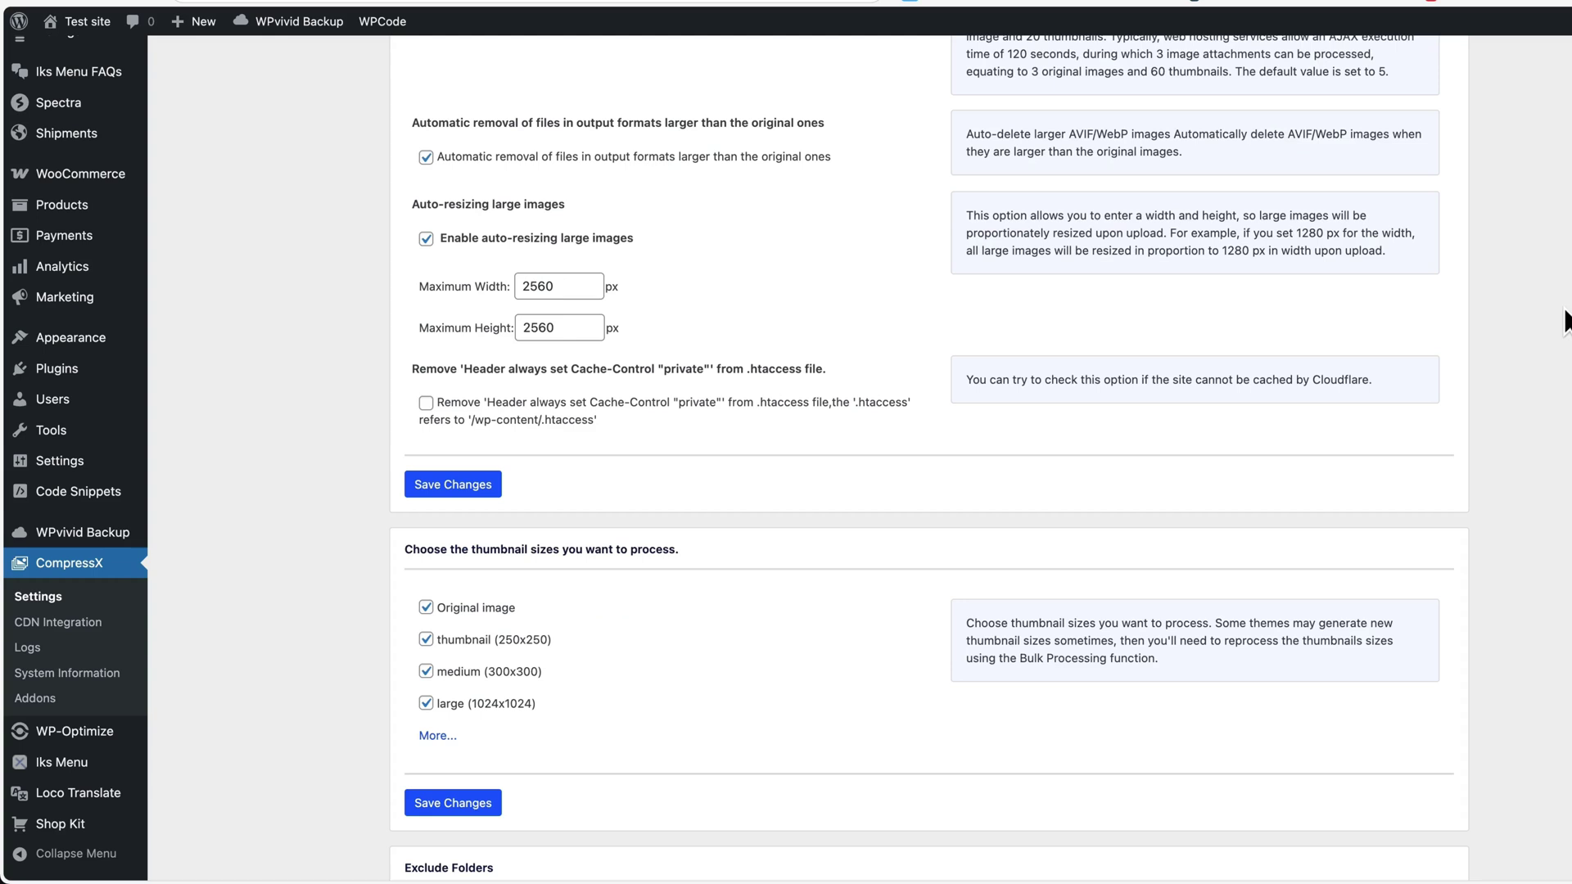
scroll(1565, 321, "down", 1)
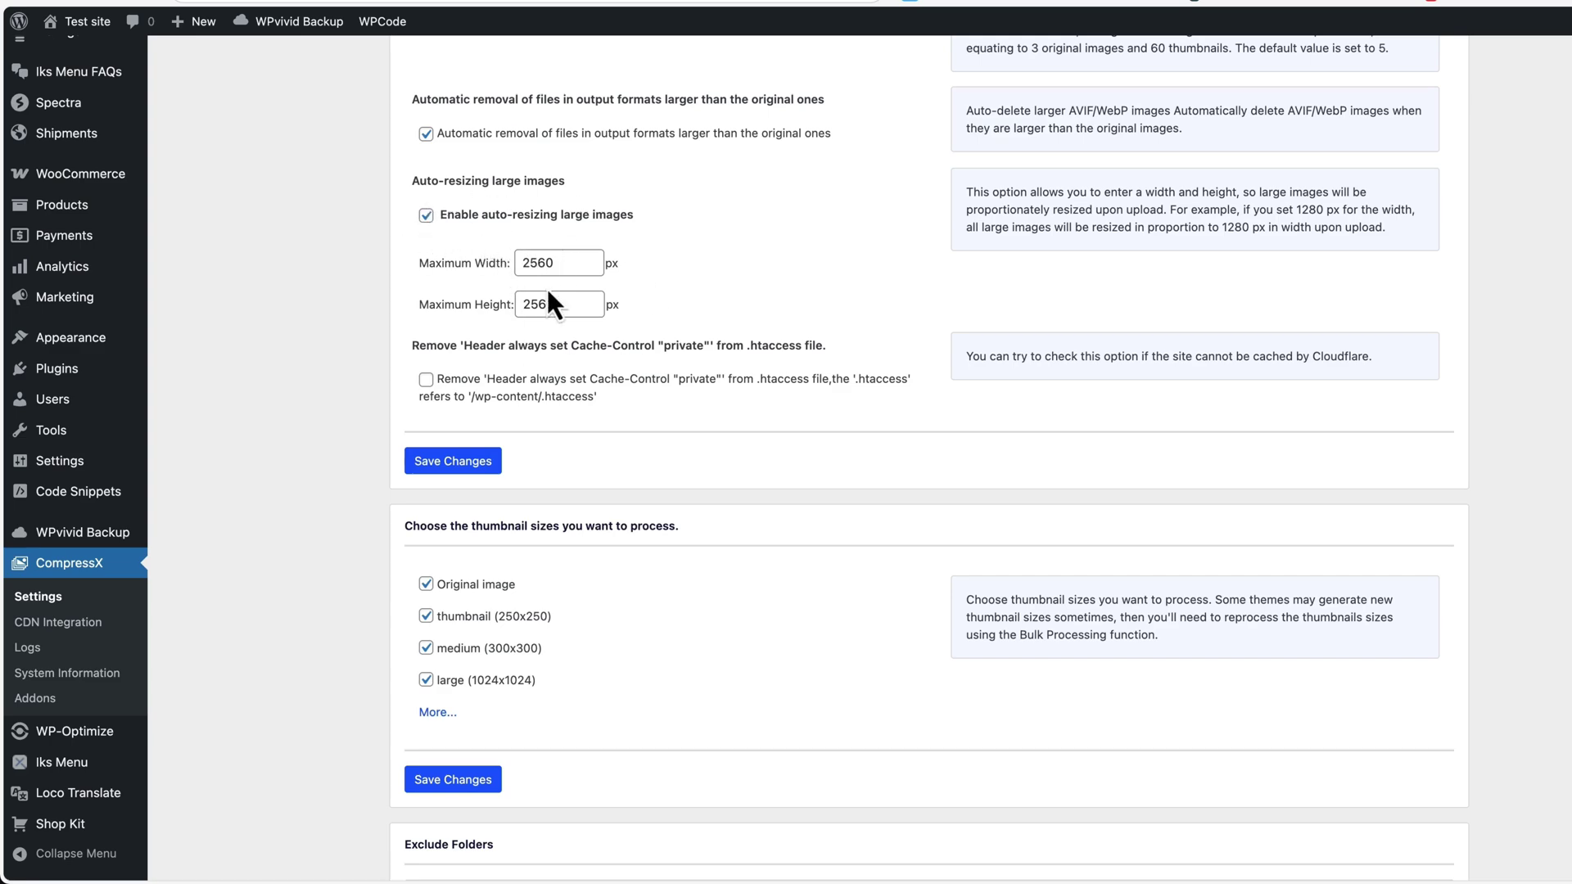
scroll(547, 318, "down", 3)
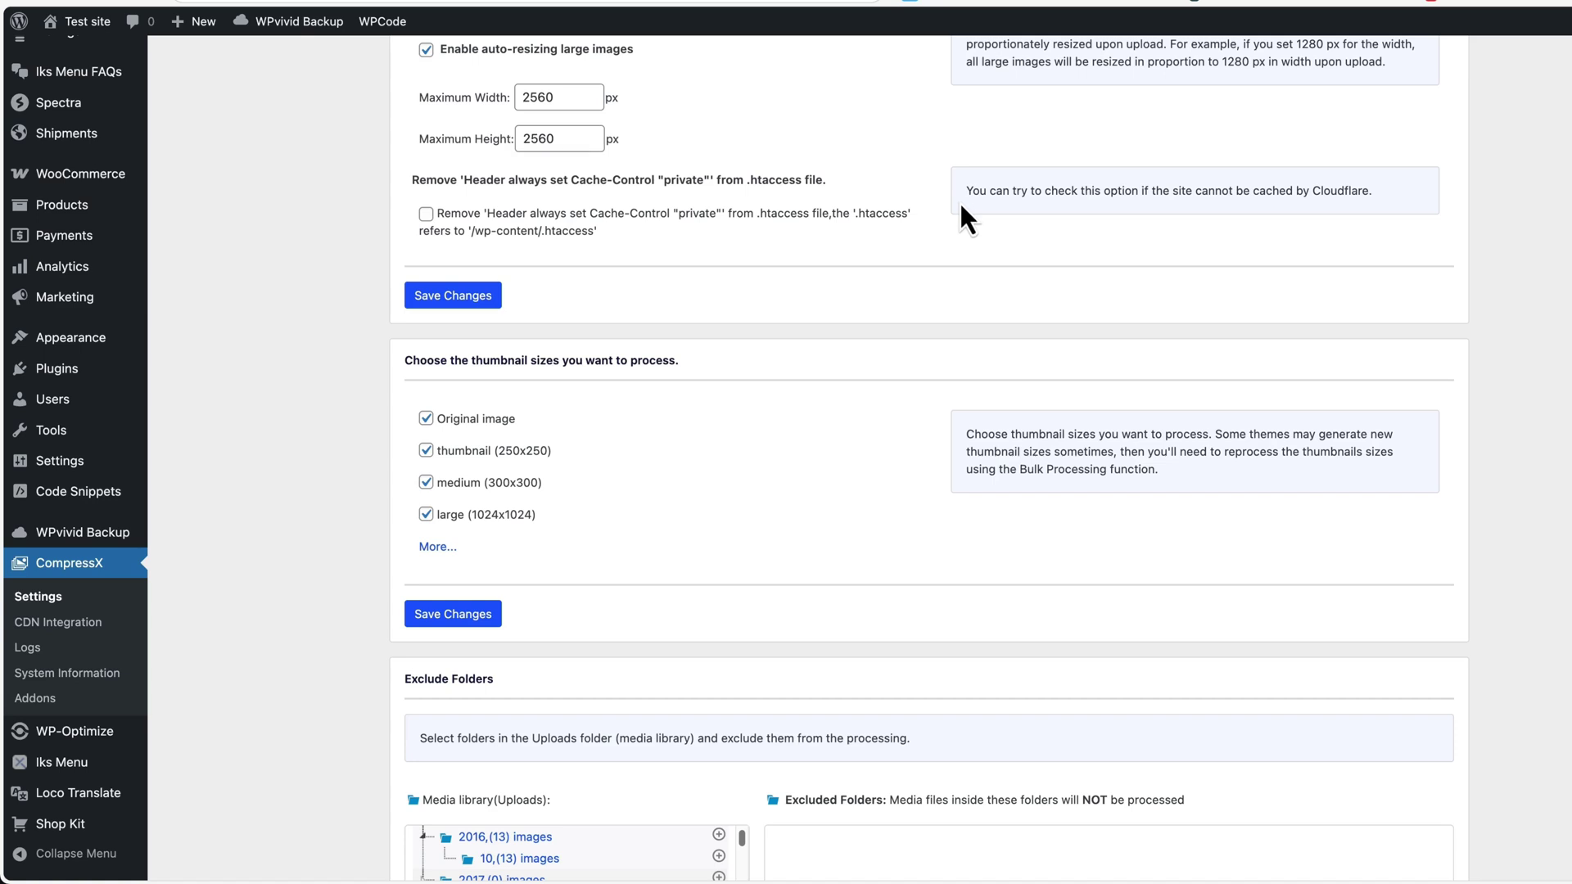
scroll(681, 337, "down", 3)
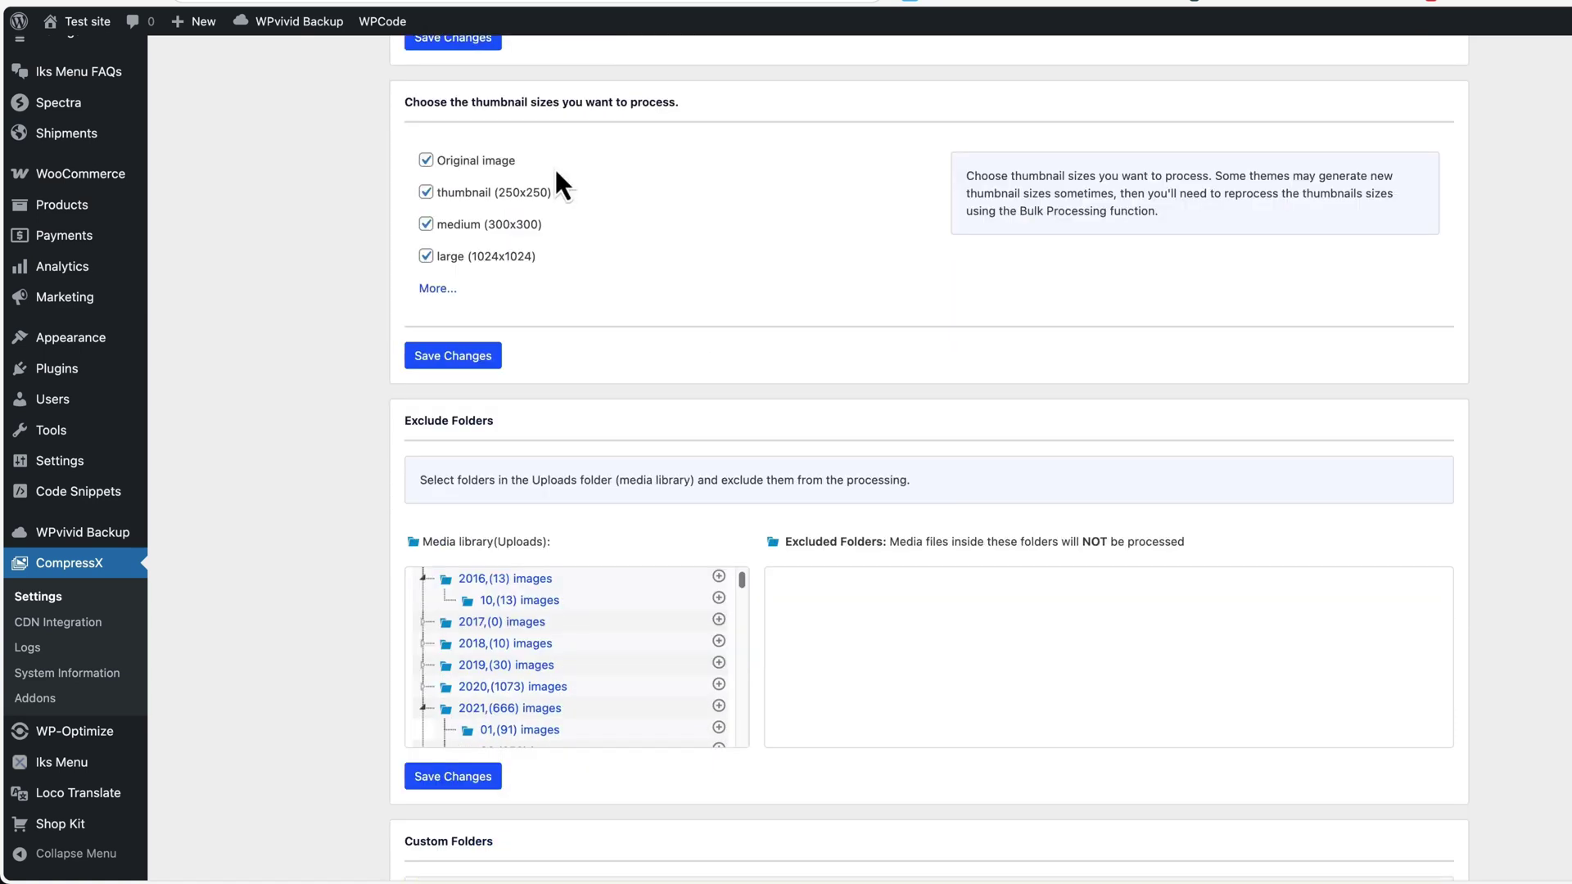
left_click(438, 289)
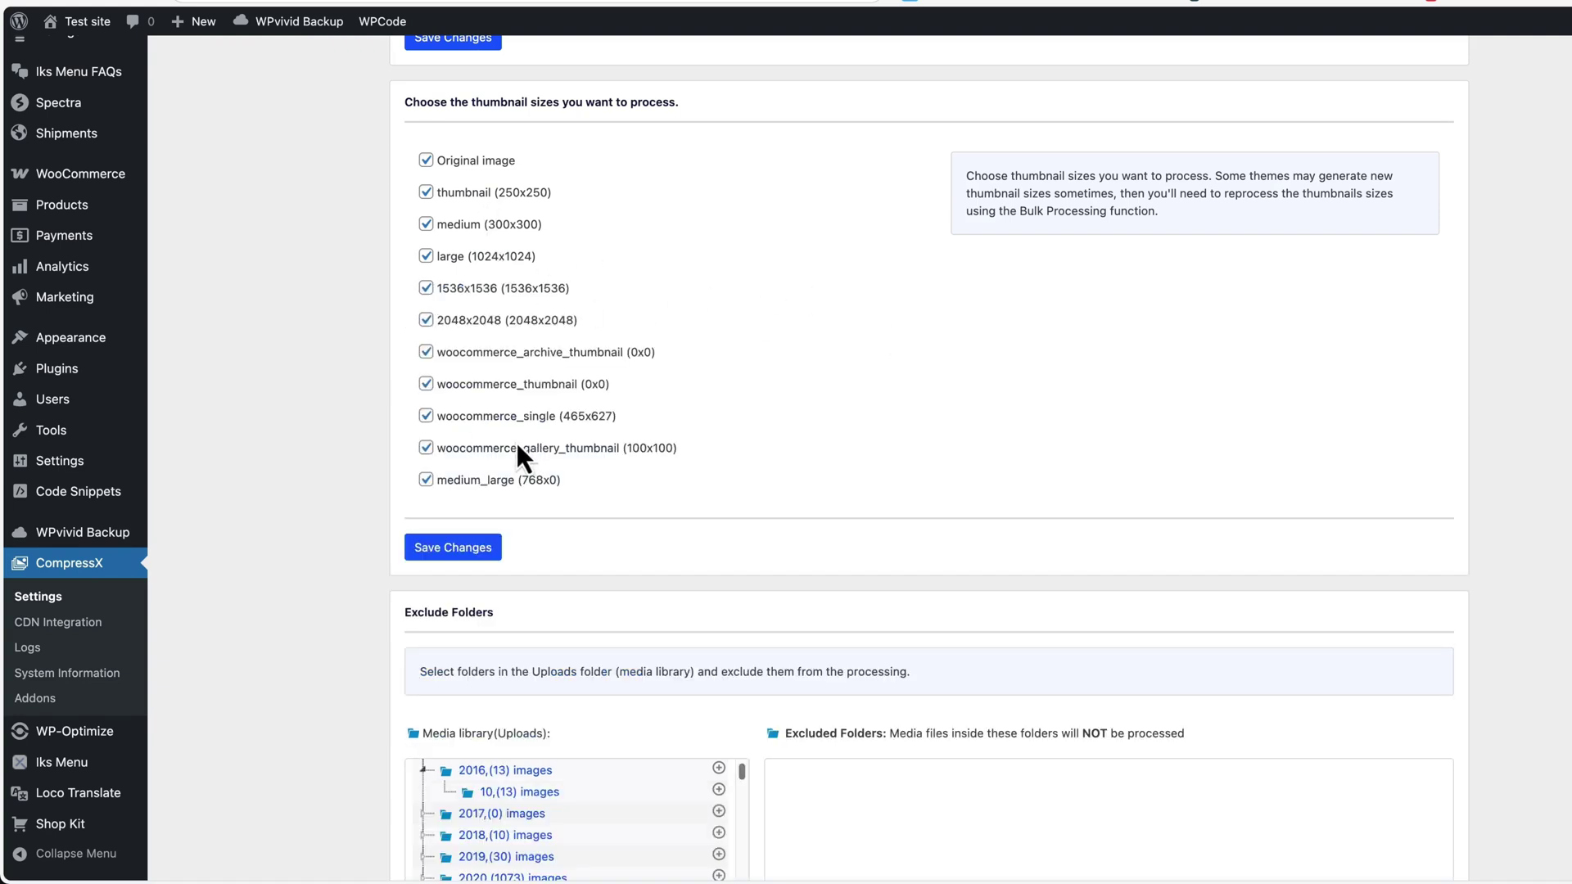
left_click(426, 448)
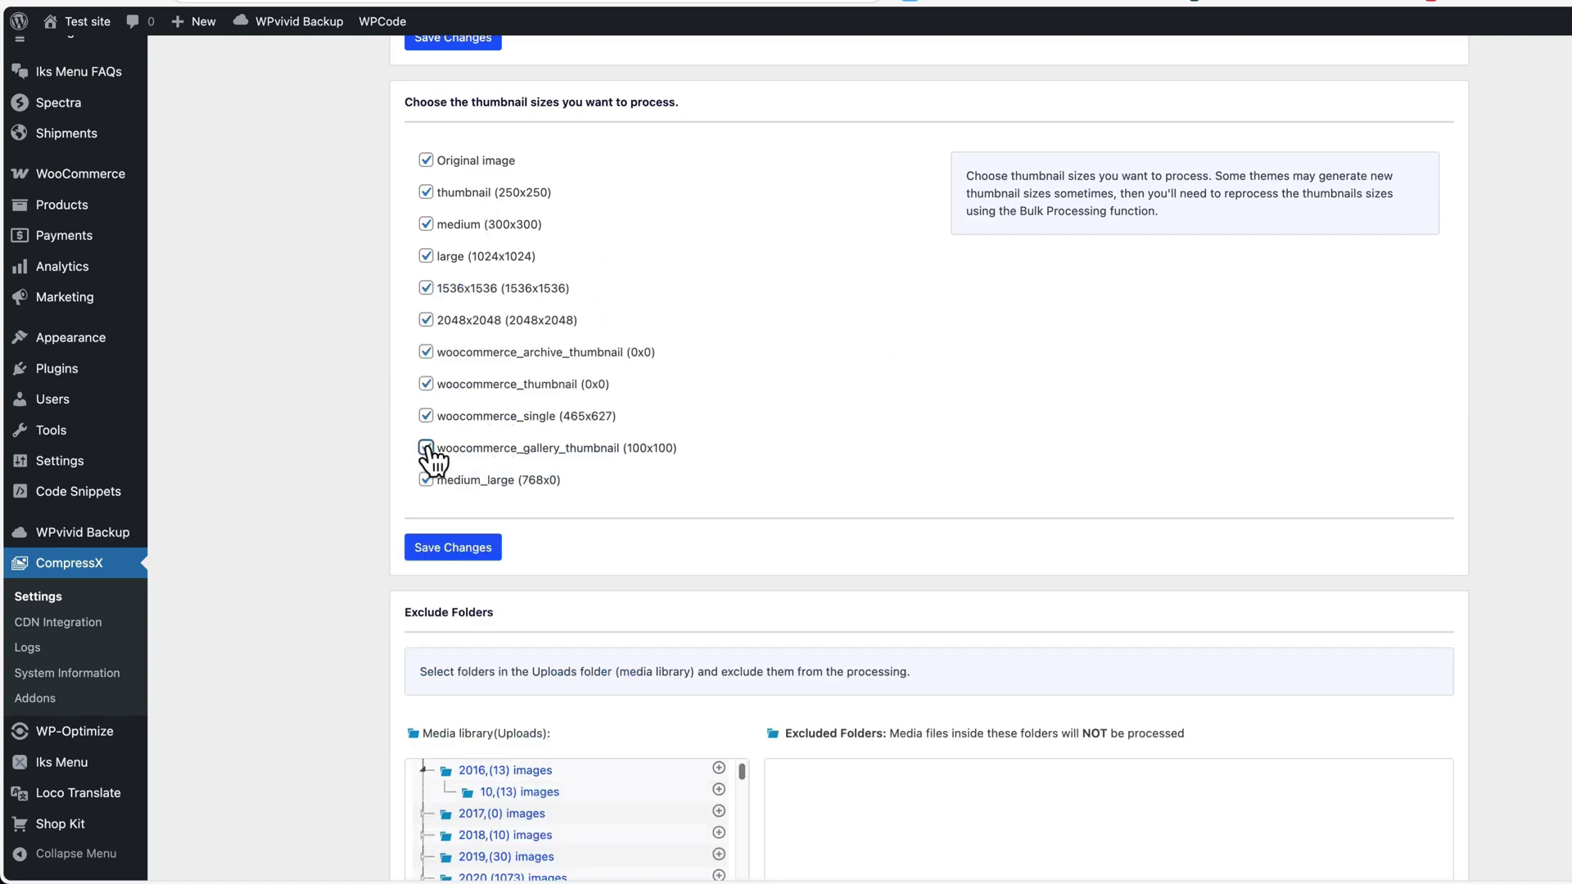
left_click(426, 384)
left_click(426, 353)
left_click(425, 224)
left_click(425, 192)
scroll(778, 420, "down", 5)
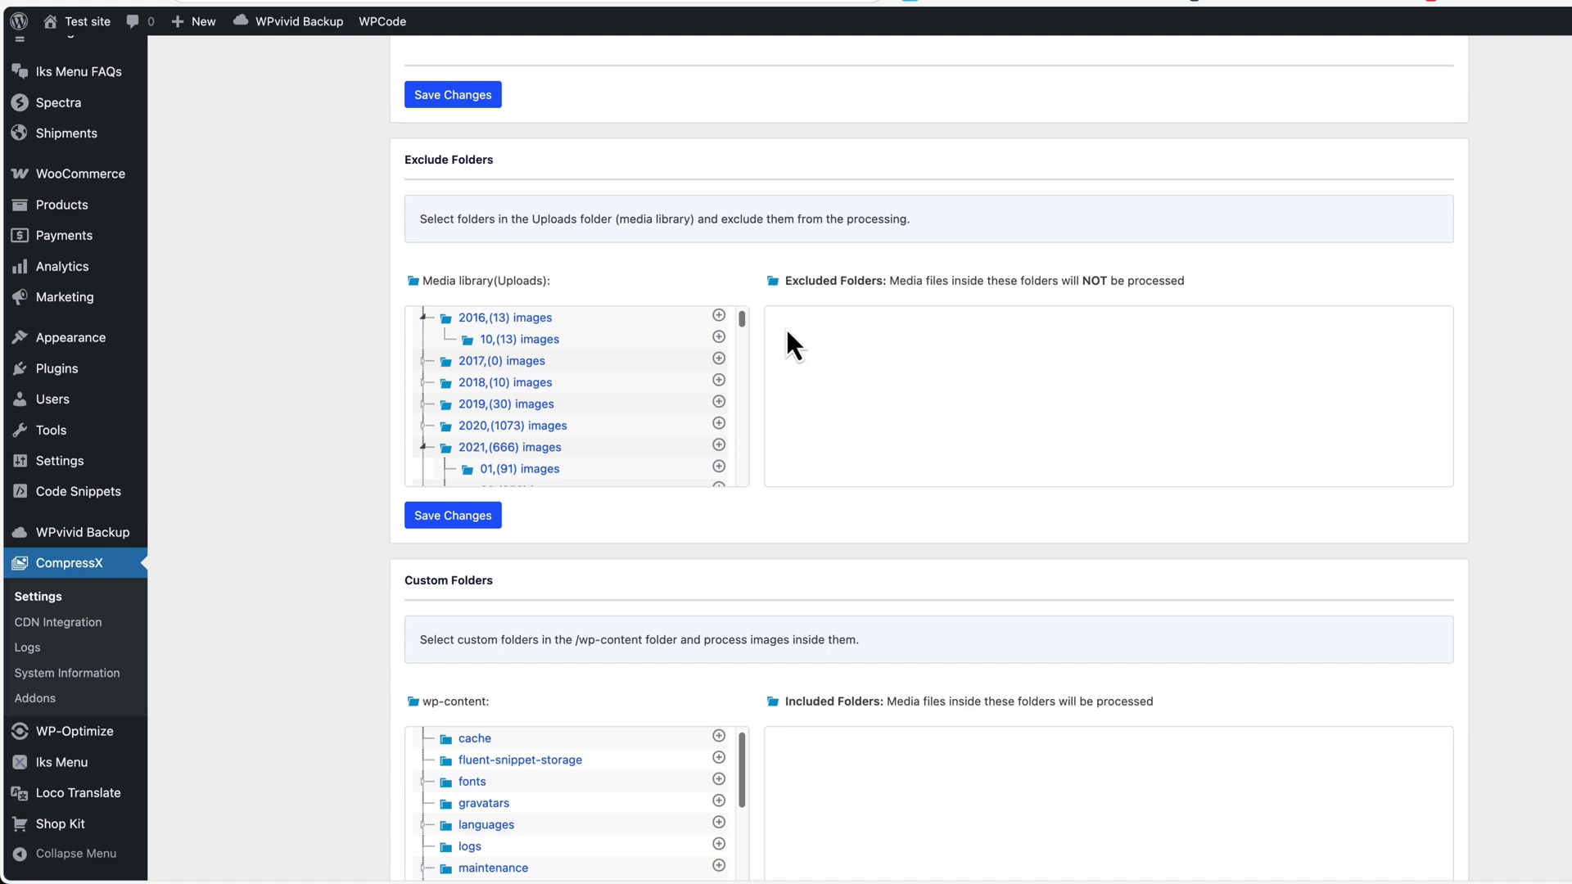
Try adding the 2016 and 2017 uploads folders to the excluded folders, and remove both again.
scroll(787, 332, "down", 1)
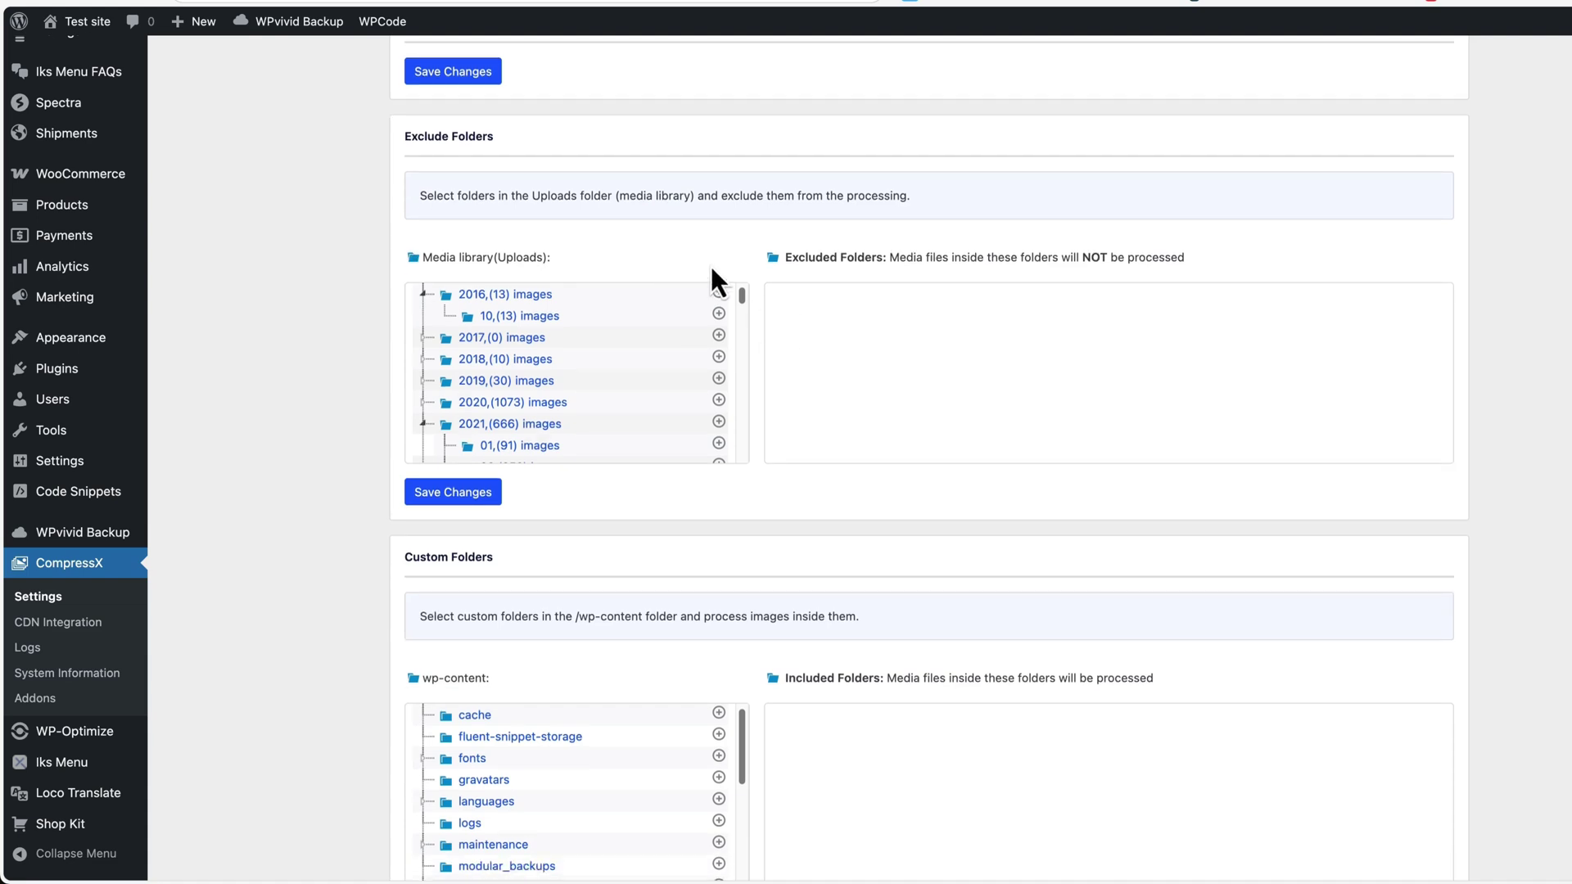
left_click(719, 292)
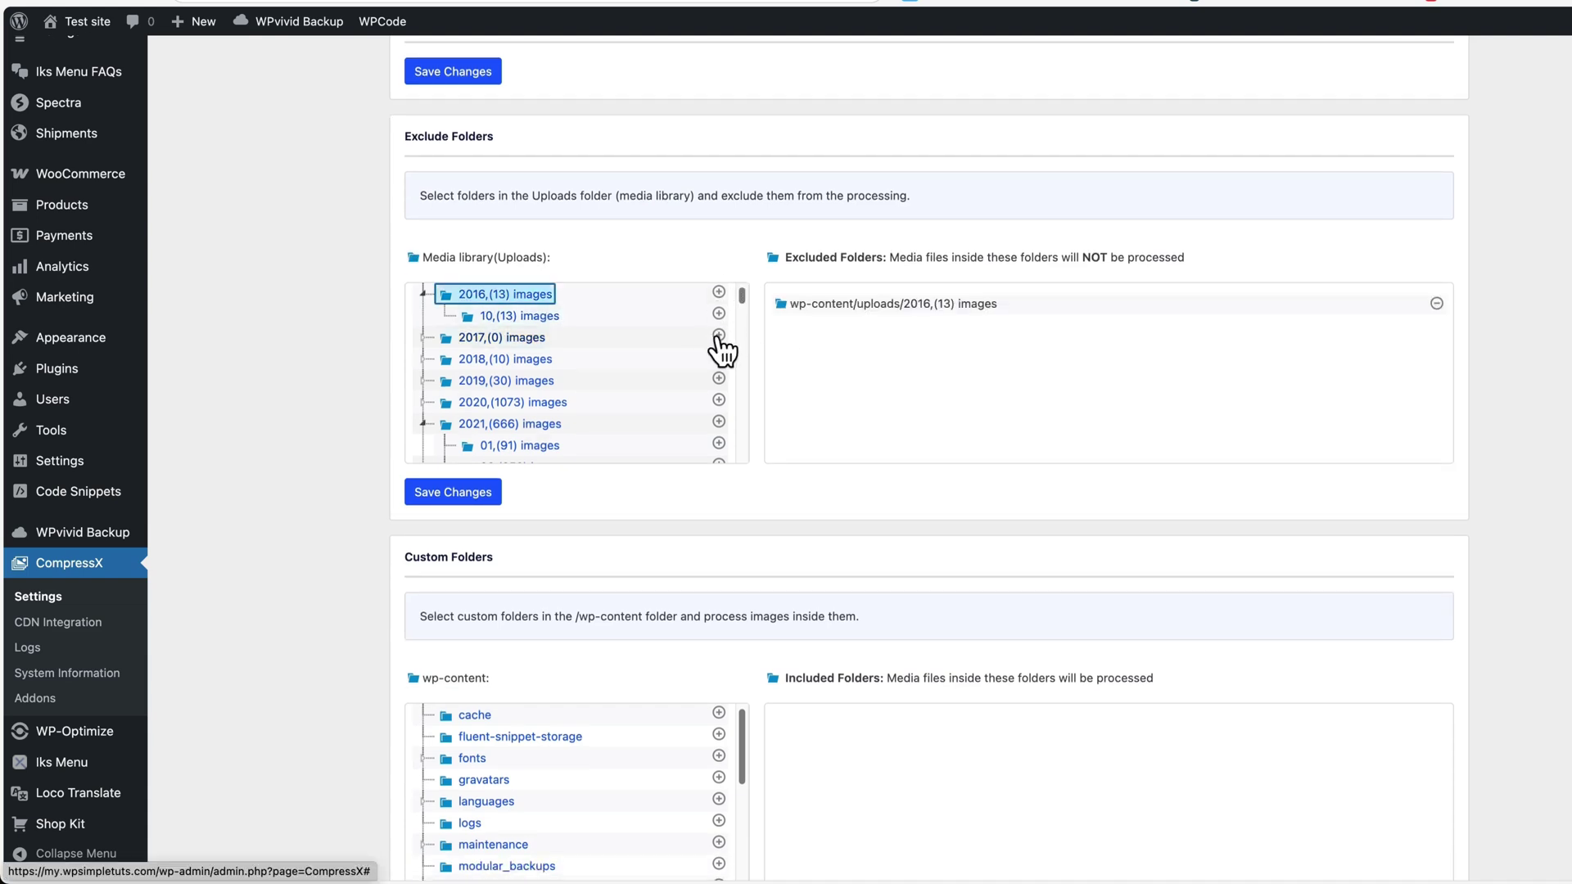
left_click(719, 334)
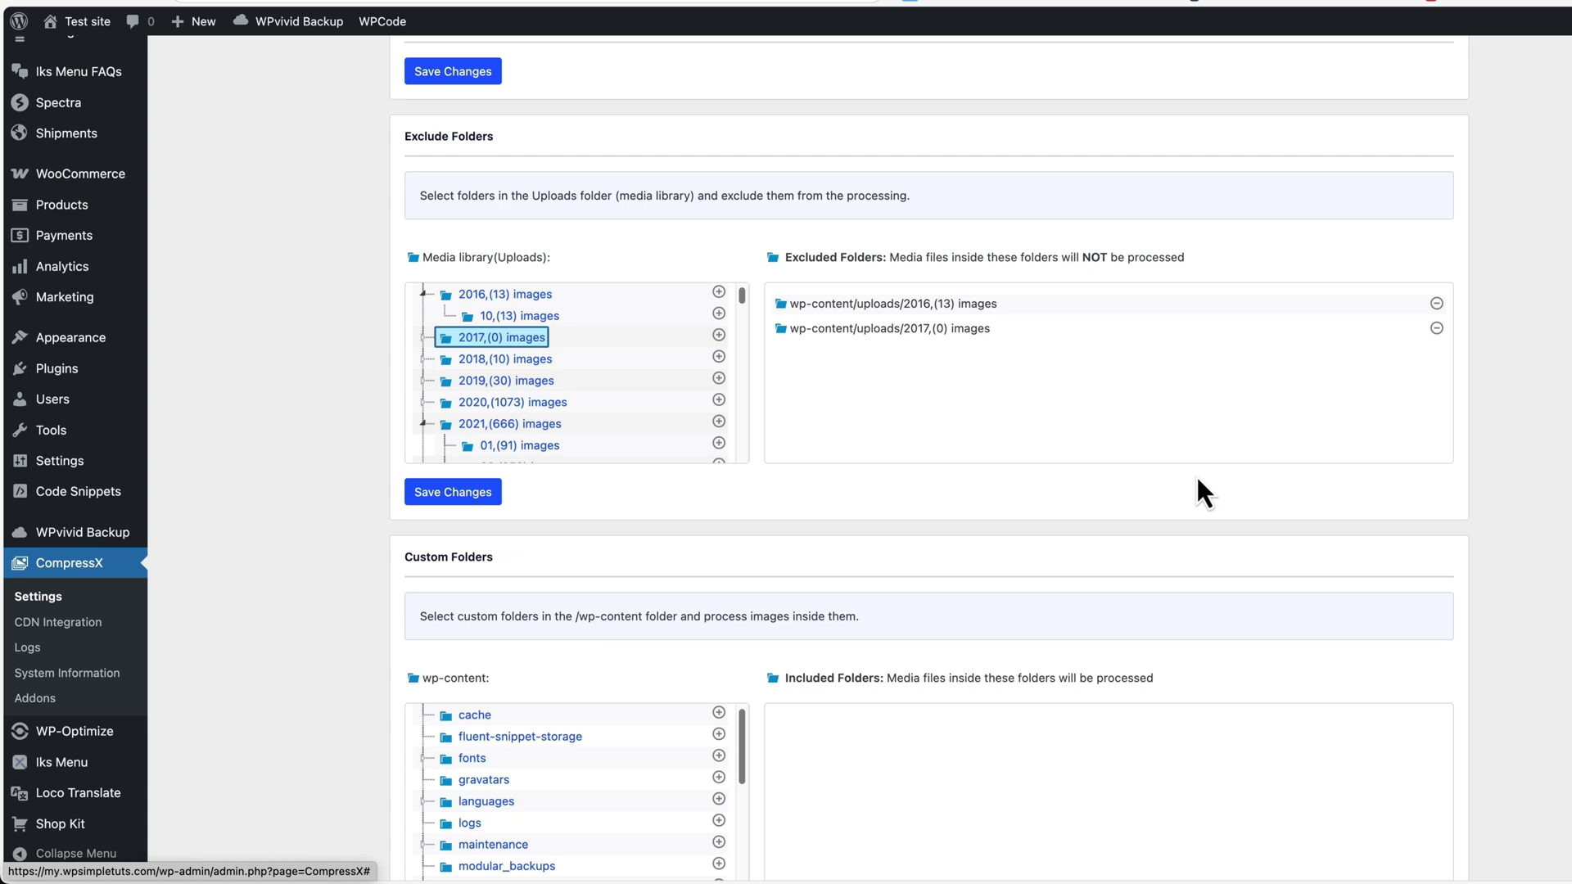
left_click(1436, 327)
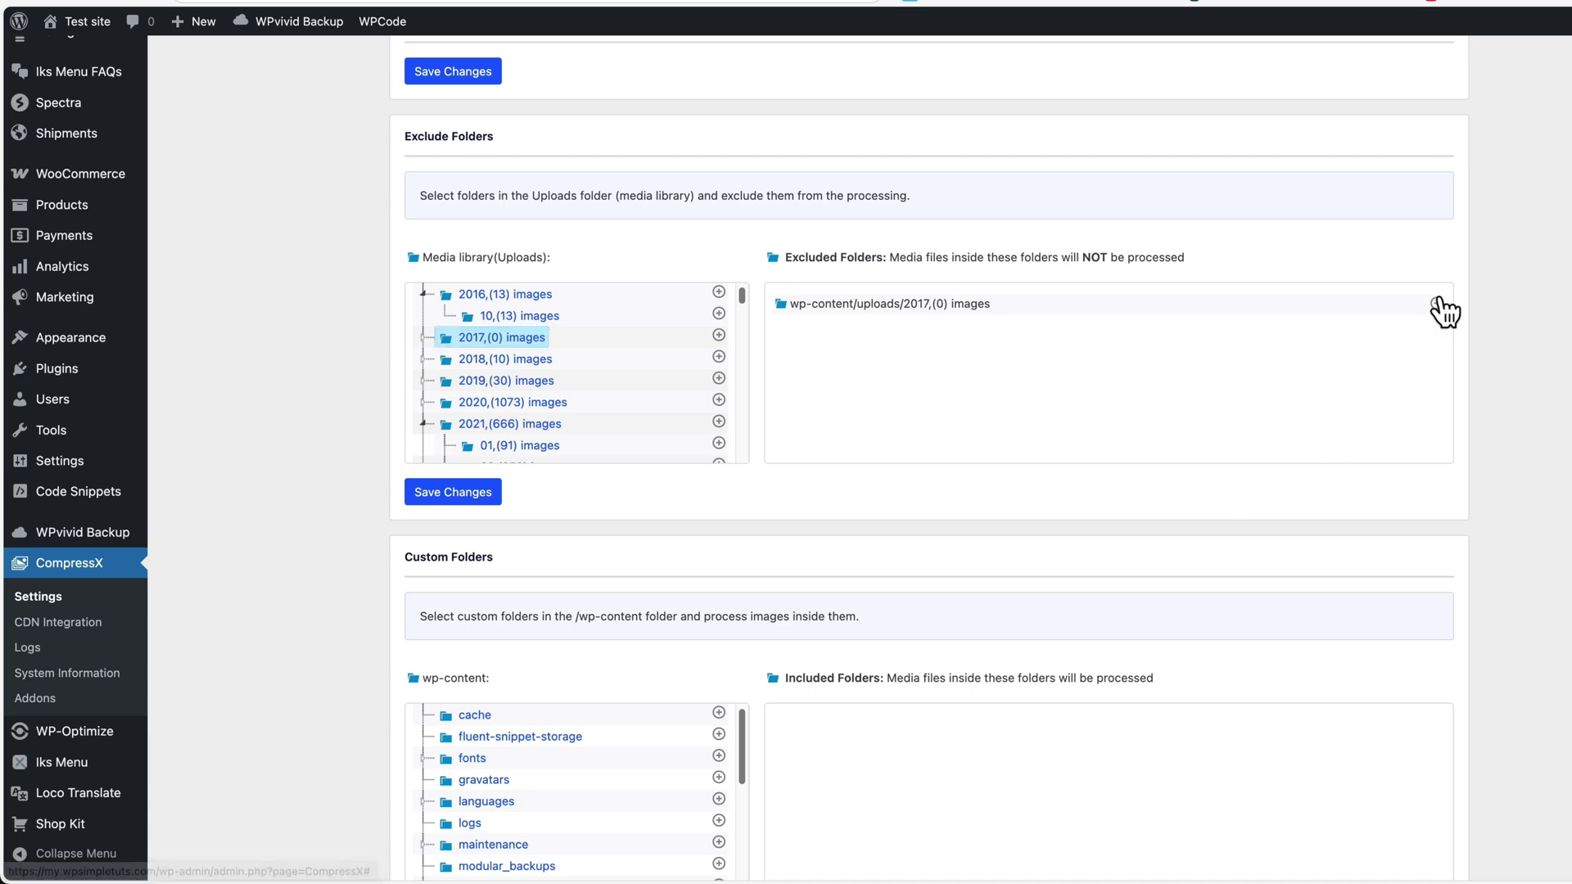
left_click(1436, 303)
Try including the fluent-snippet-storage and fonts folders from wp-content for processing, and remove both again.
scroll(1544, 322, "down", 5)
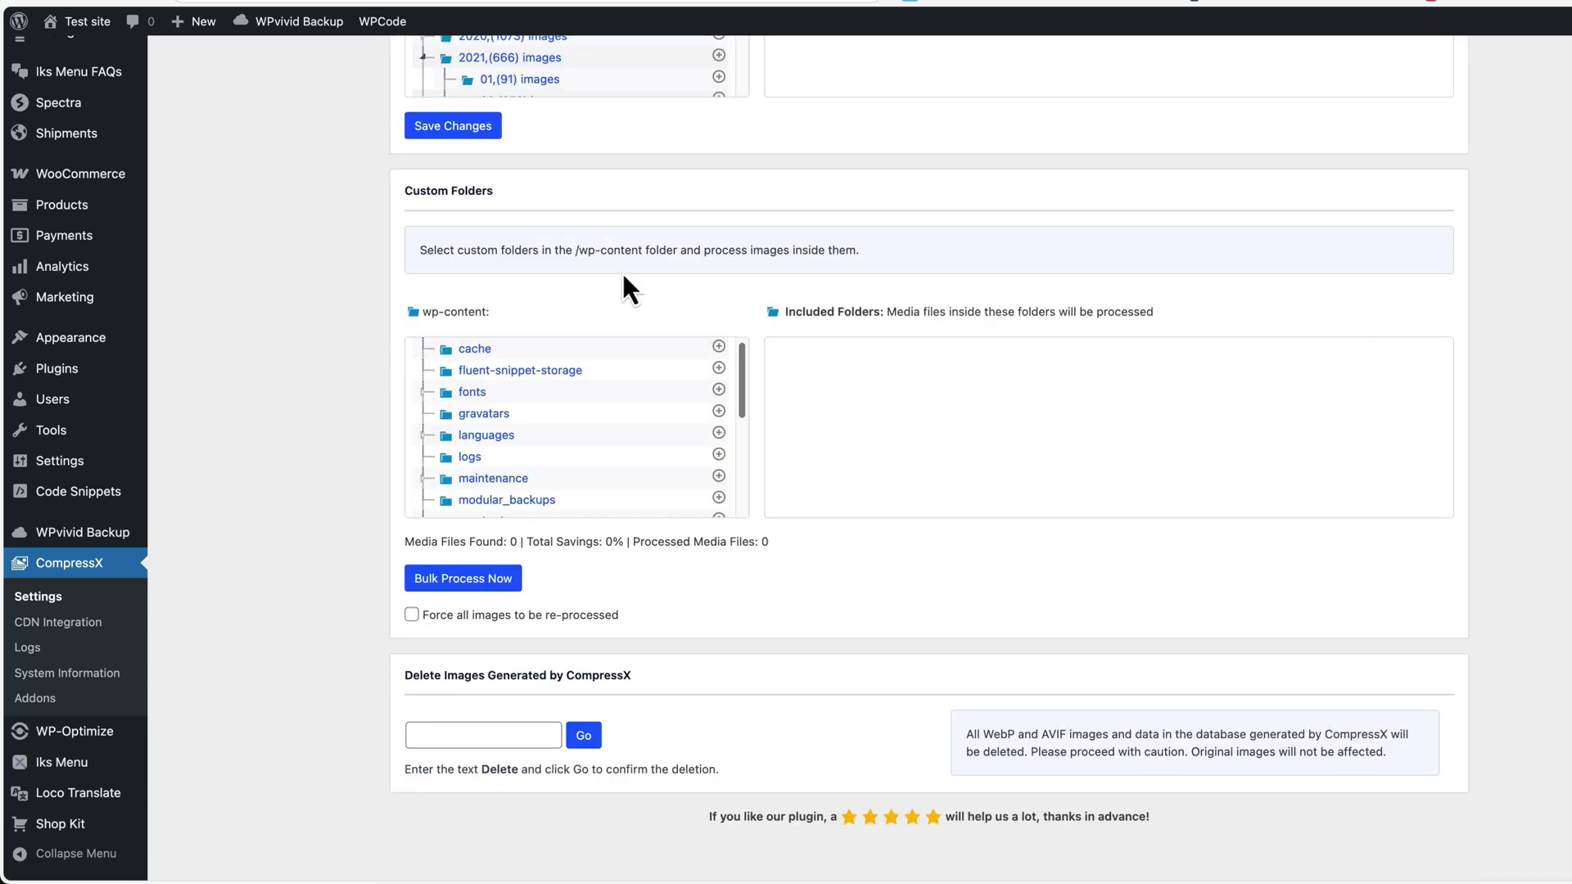
scroll(621, 271, "down", 1)
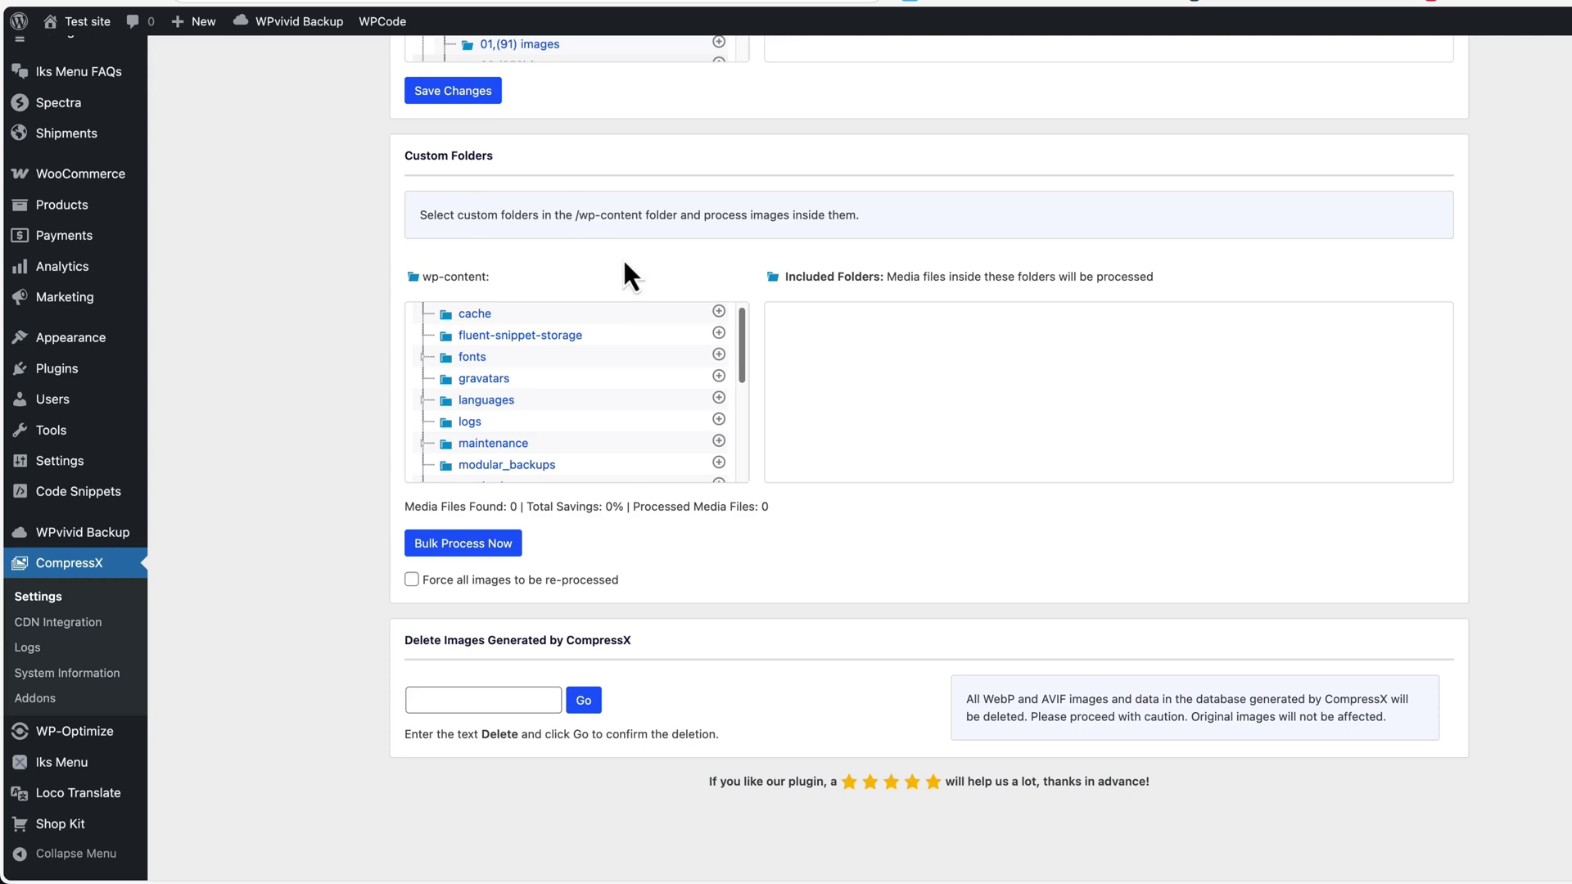
left_click(719, 333)
left_click(719, 354)
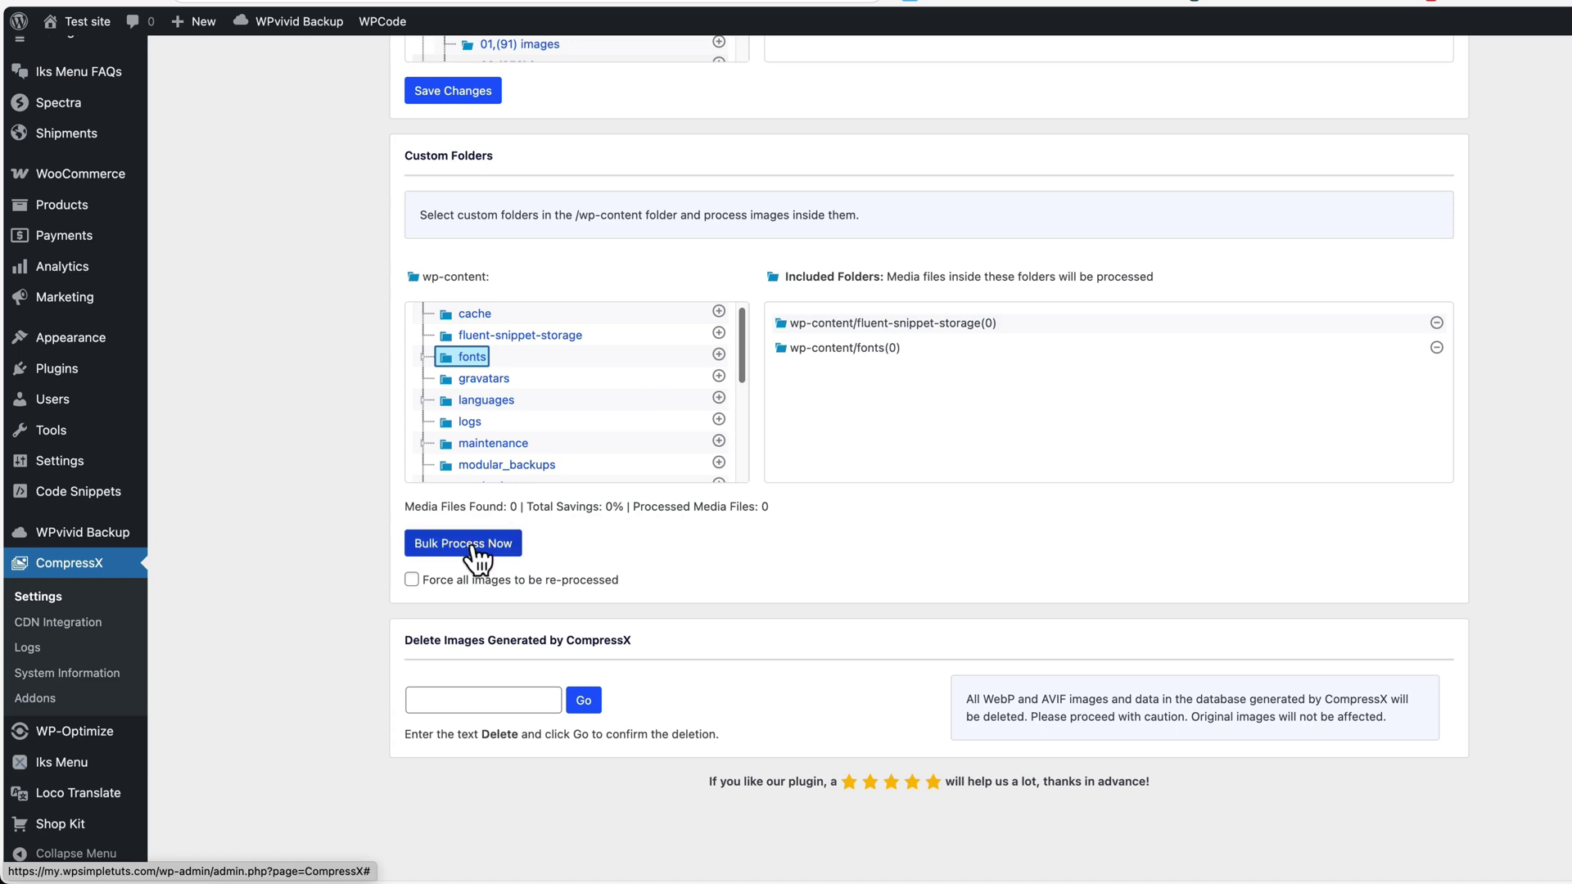
left_click(1437, 324)
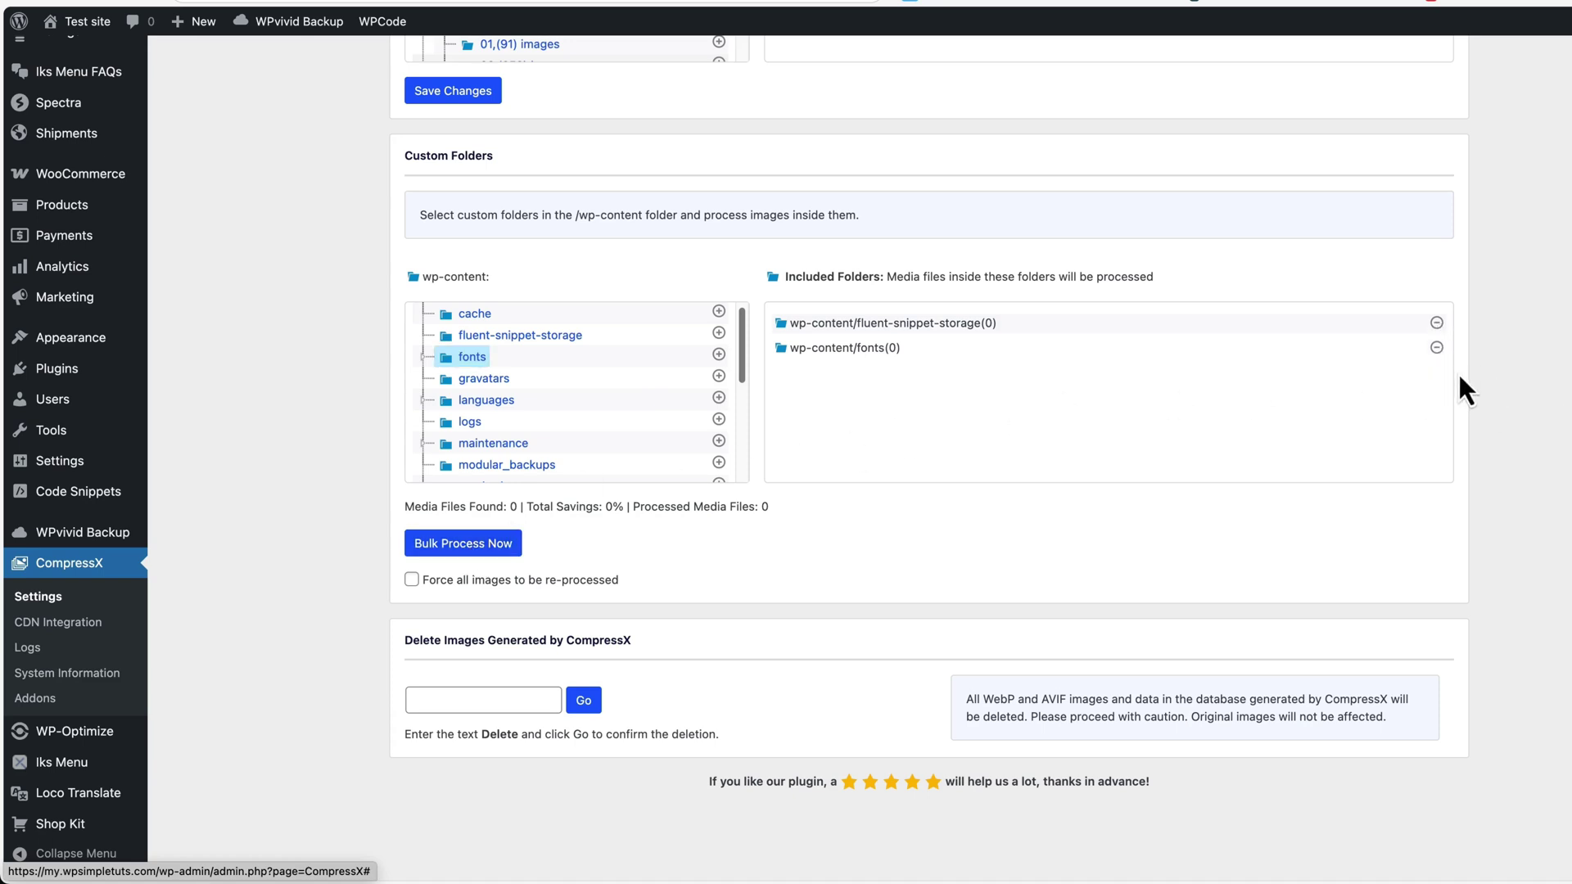
left_click(1438, 324)
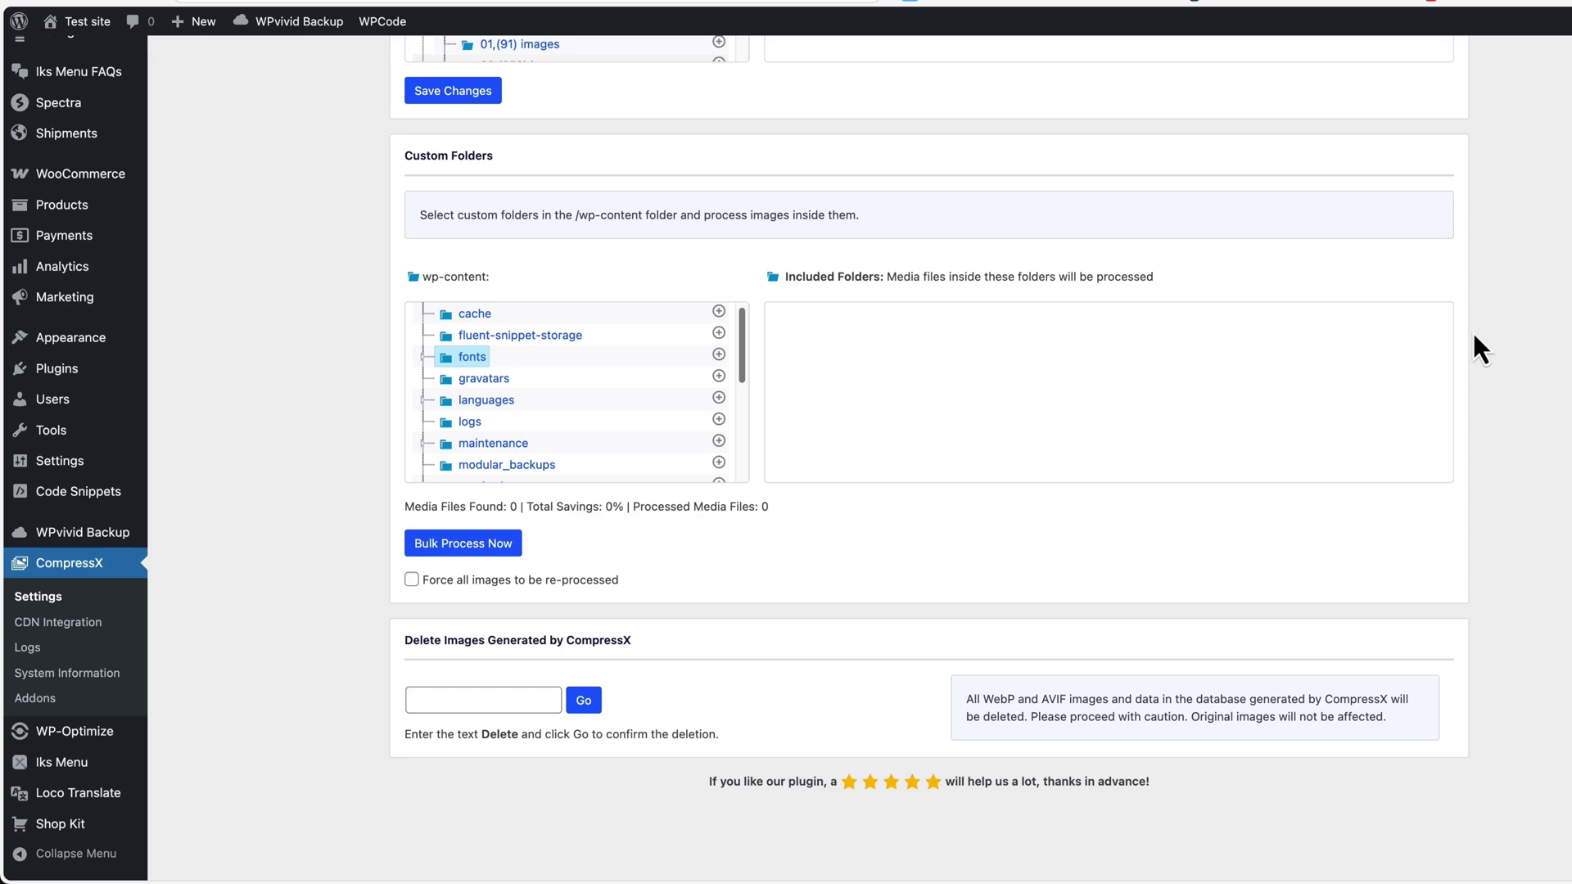
Enter the confirmation text Delete for removing the images generated by CompressX, without submitting it.
scroll(1401, 376, "down", 1)
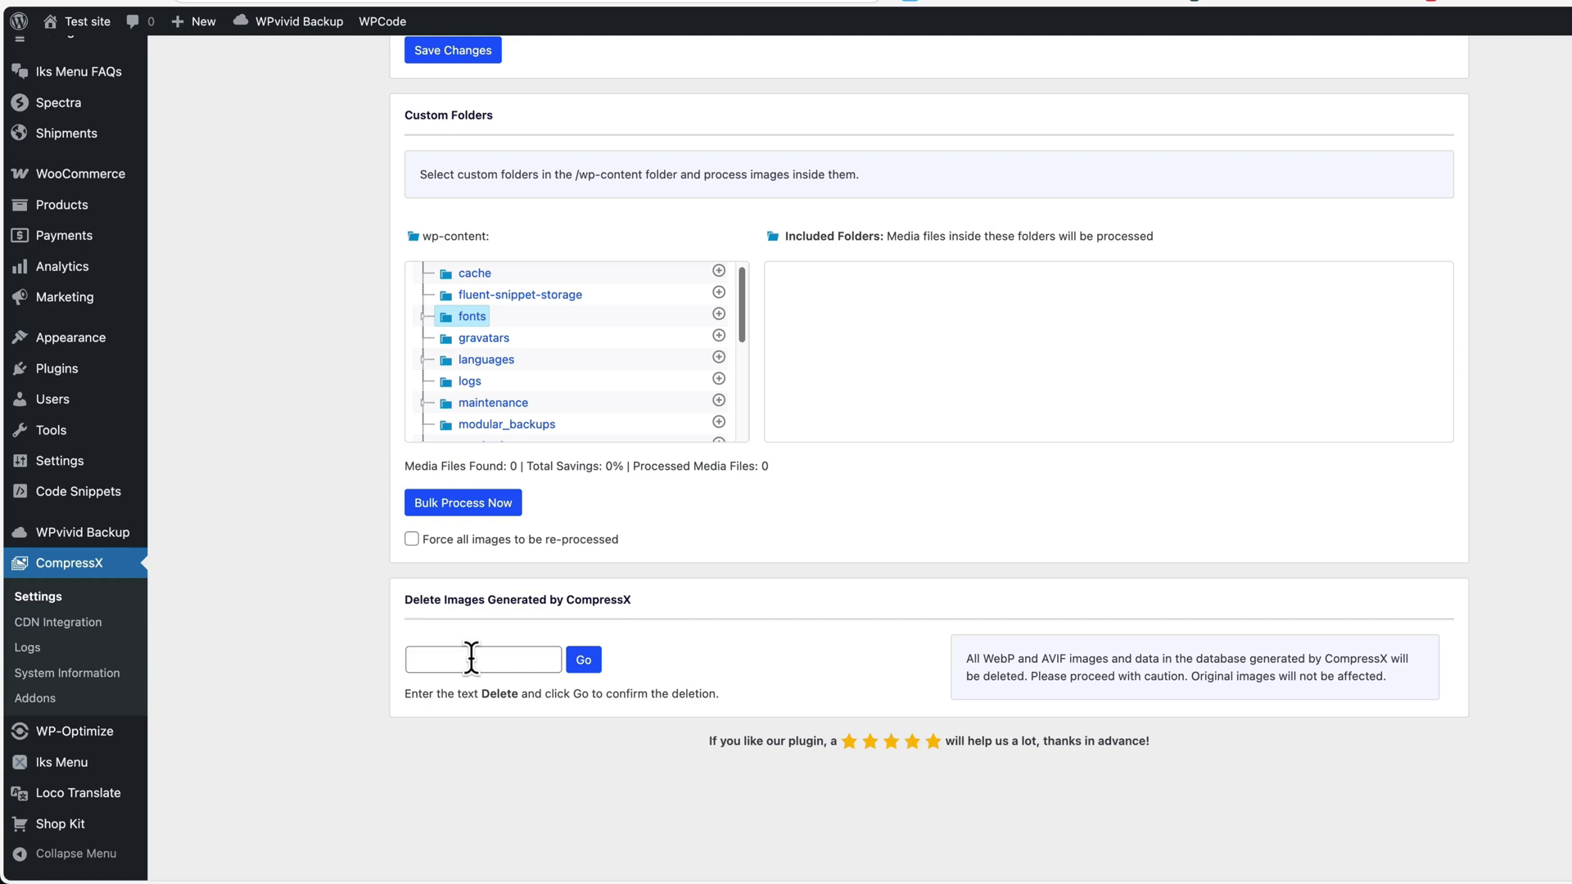
left_click(472, 658)
type("Delete")
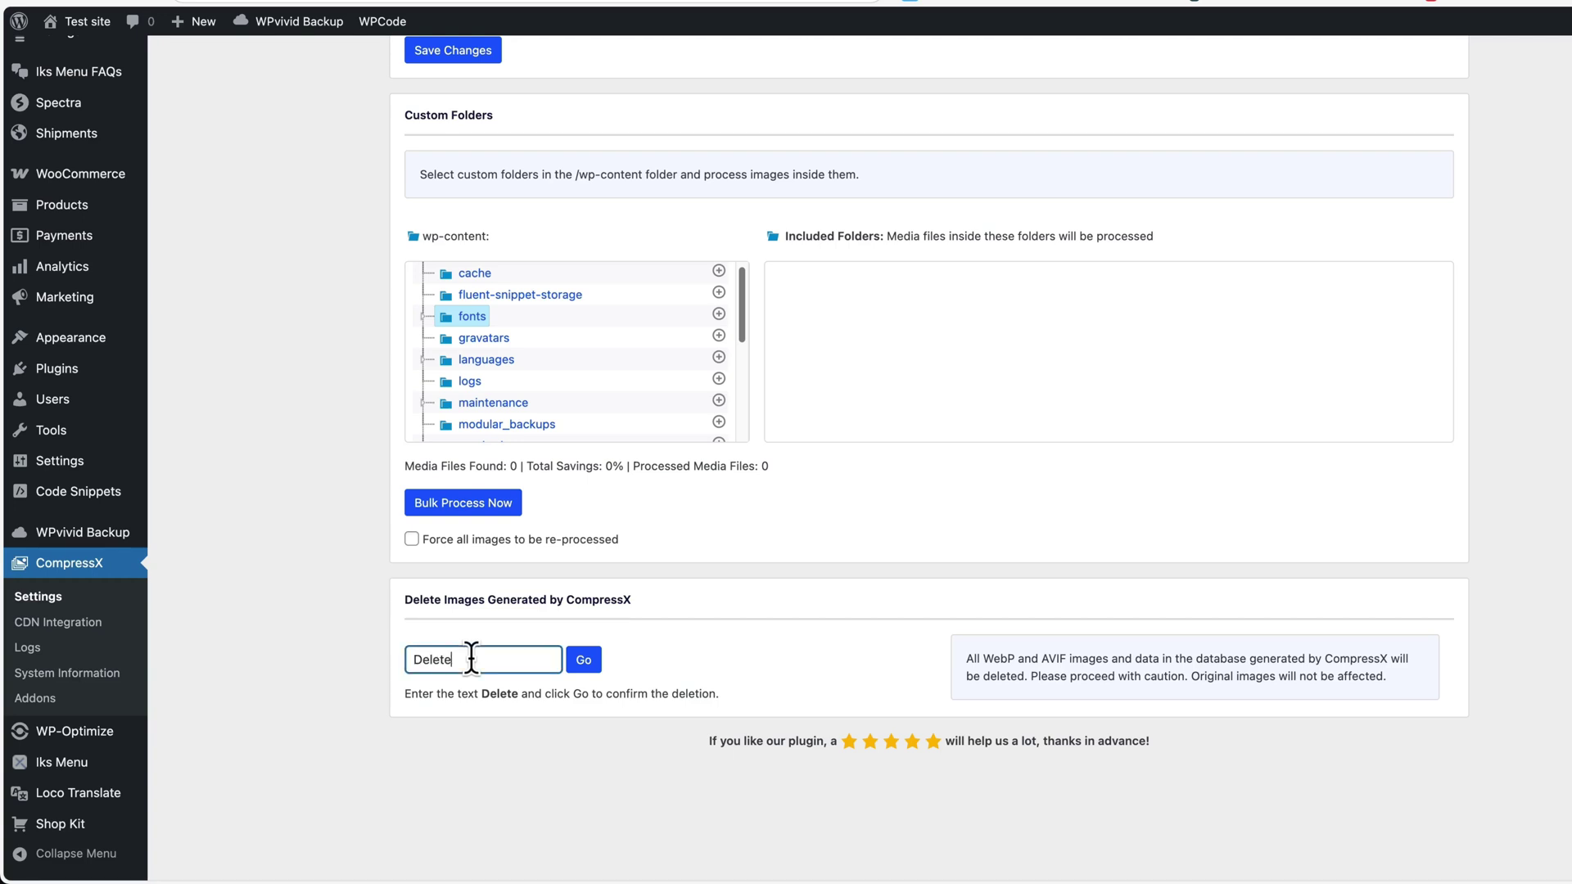
left_click(602, 779)
Open the CompressX CDN integration page and review its Cloudflare credentials and cache purging options.
left_click(57, 624)
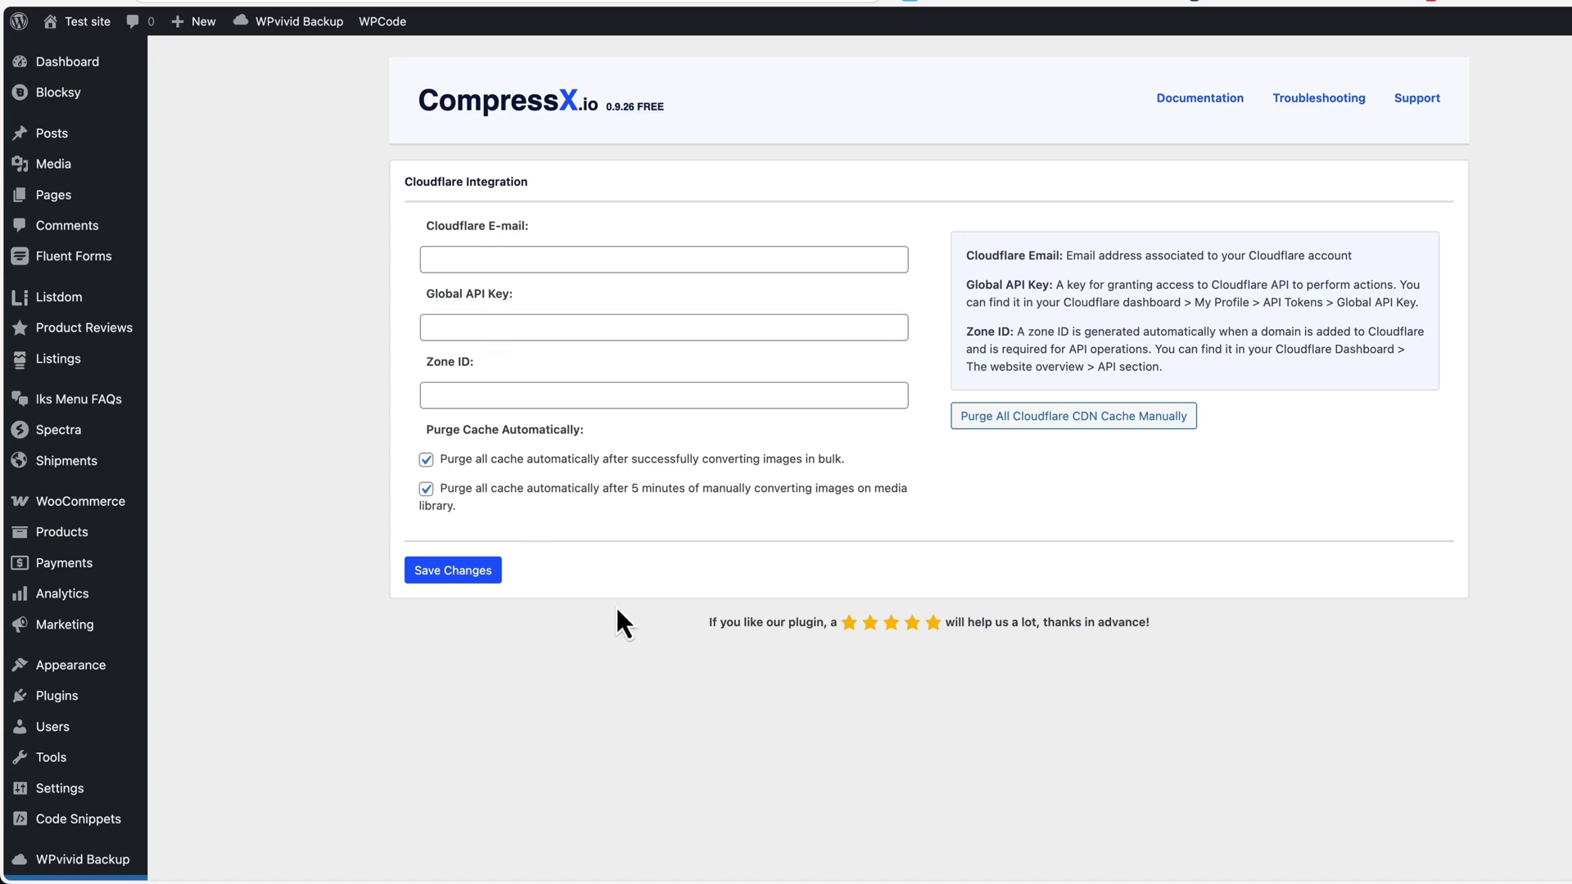
scroll(616, 604, "down", 5)
scroll(572, 646, "down", 2)
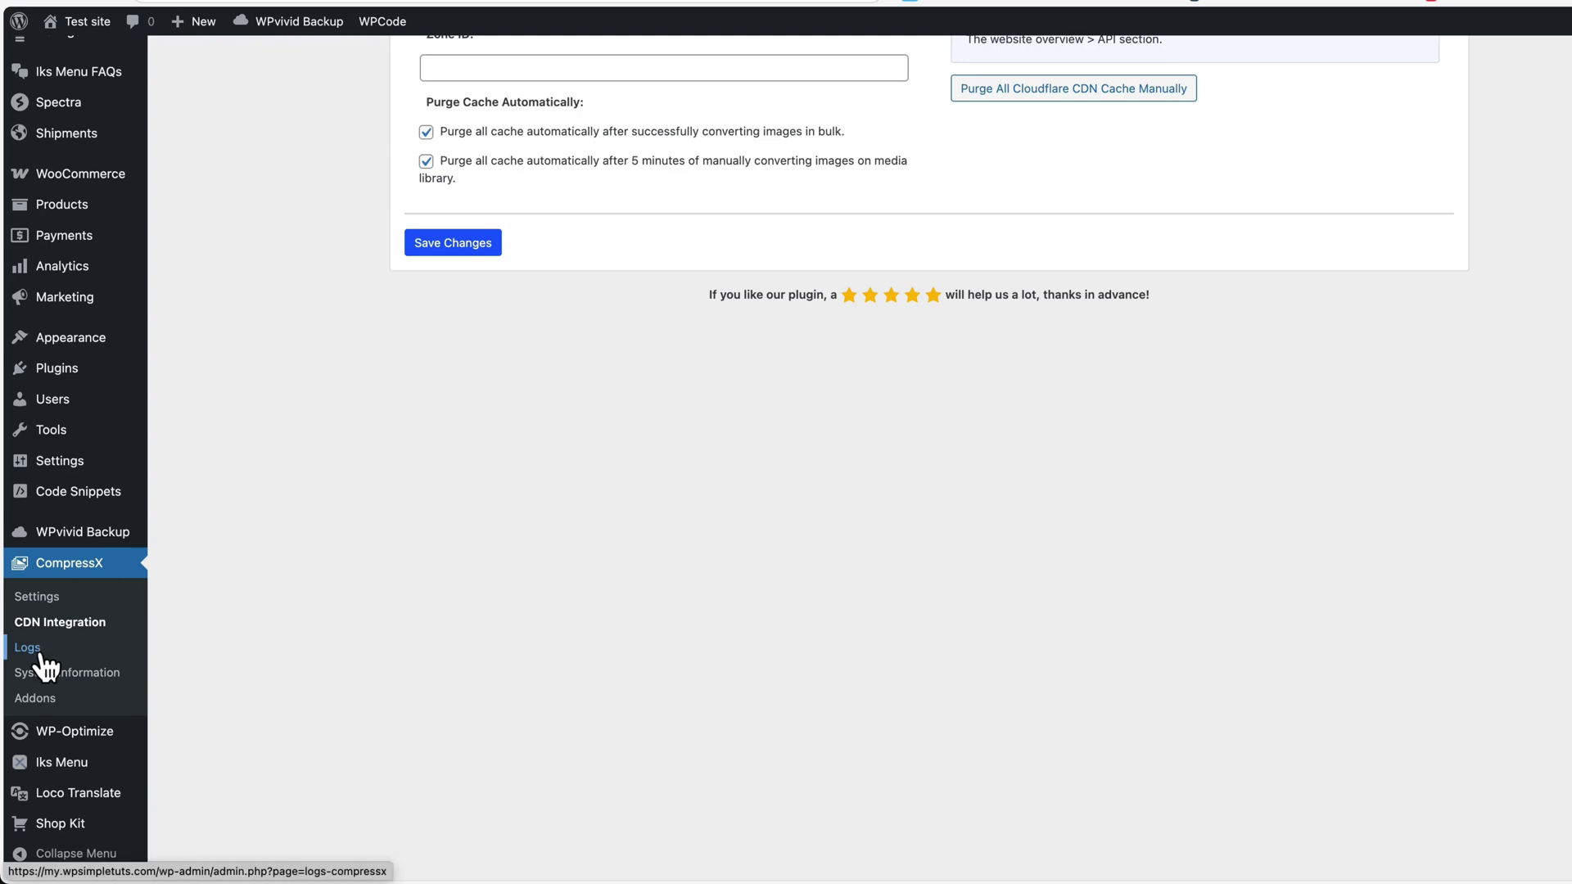
Open the CompressX logs, view the details of compressx_20250509_log.txt and look at its available actions.
left_click(55, 644)
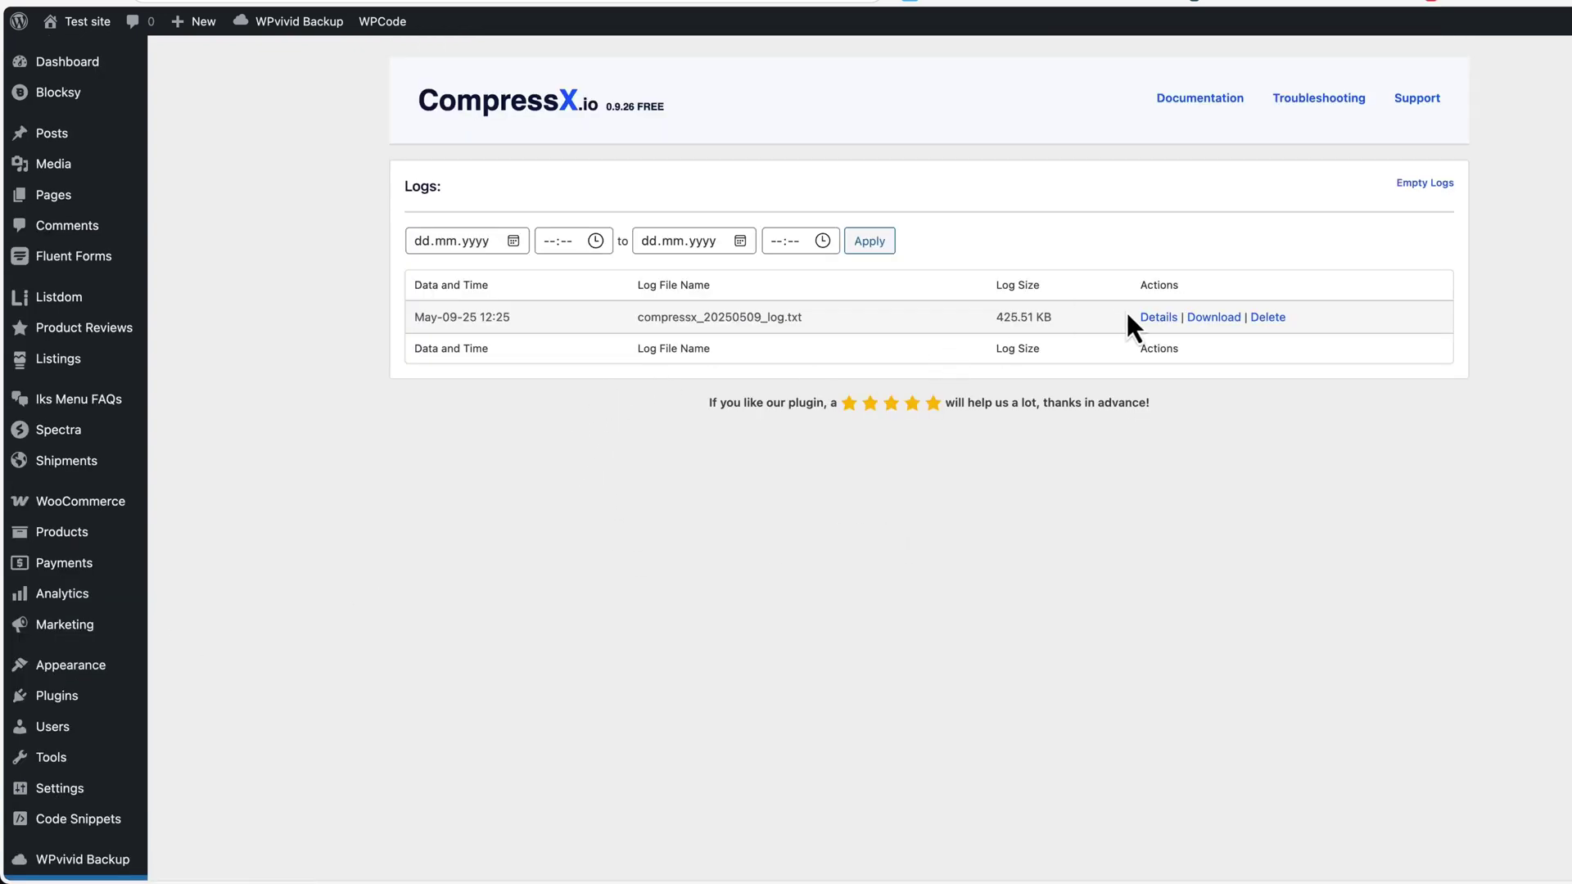
left_click(1154, 318)
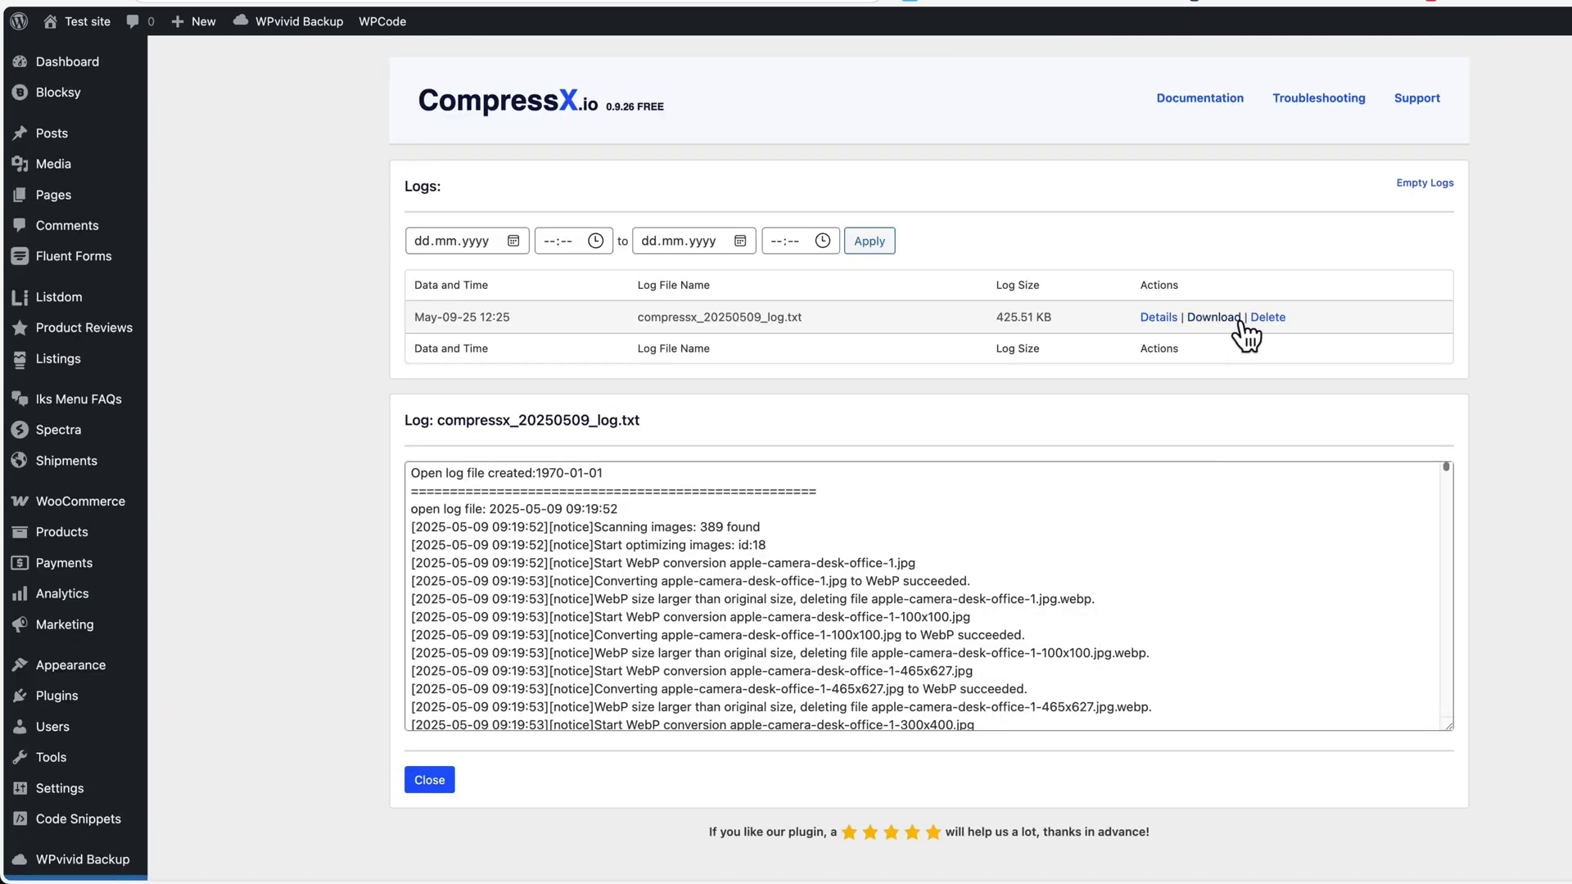
left_click(1267, 319)
left_click(1013, 83)
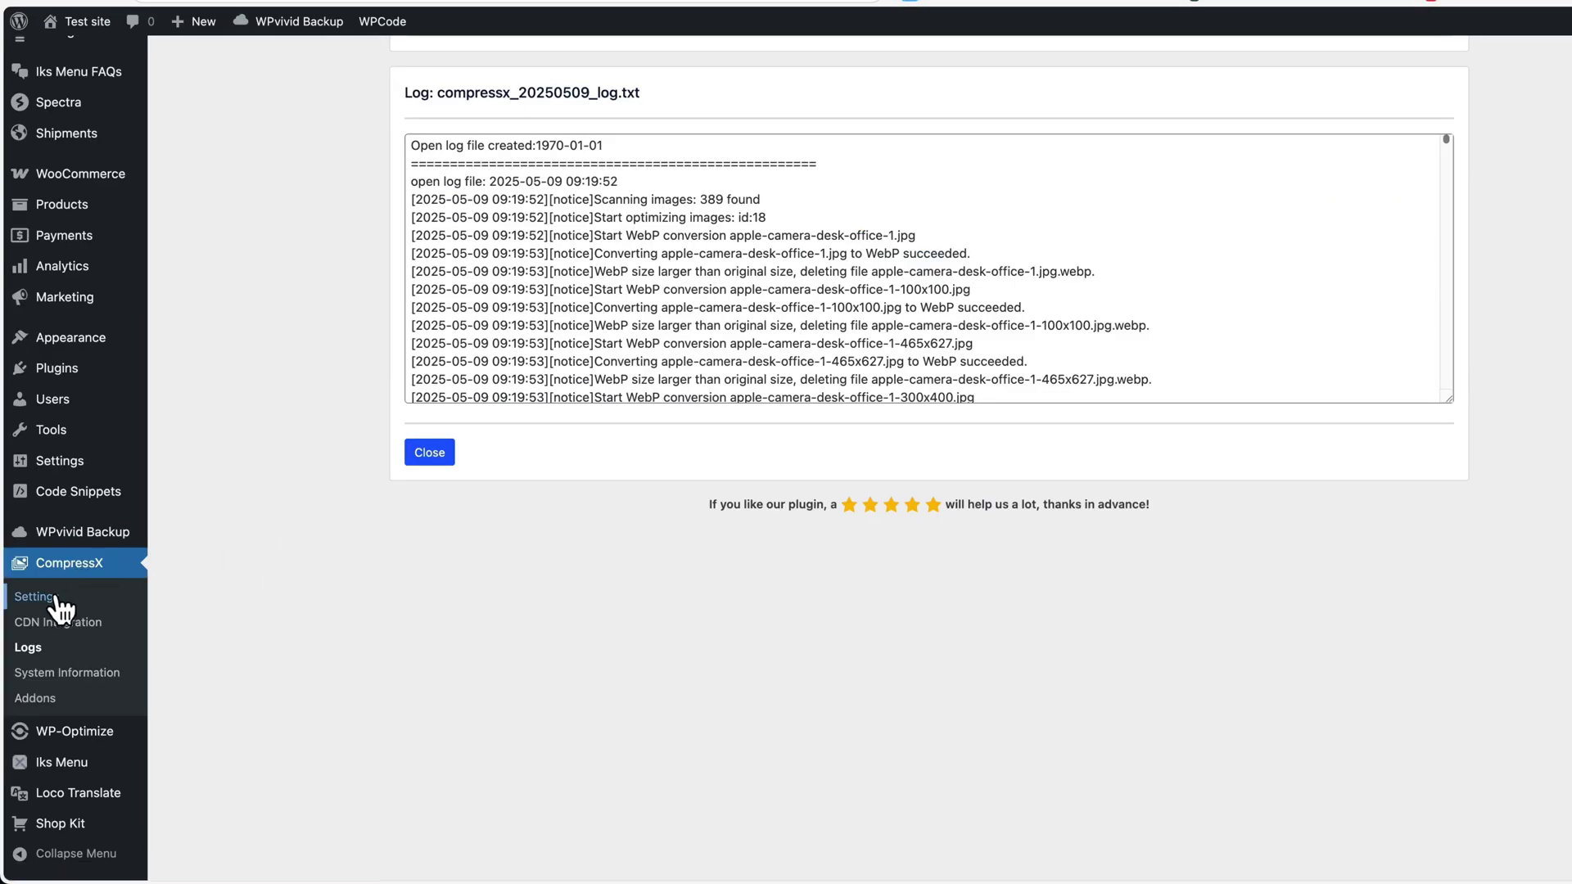
Return to the CompressX settings and view the per-image Convert option in the Media Library.
left_click(55, 598)
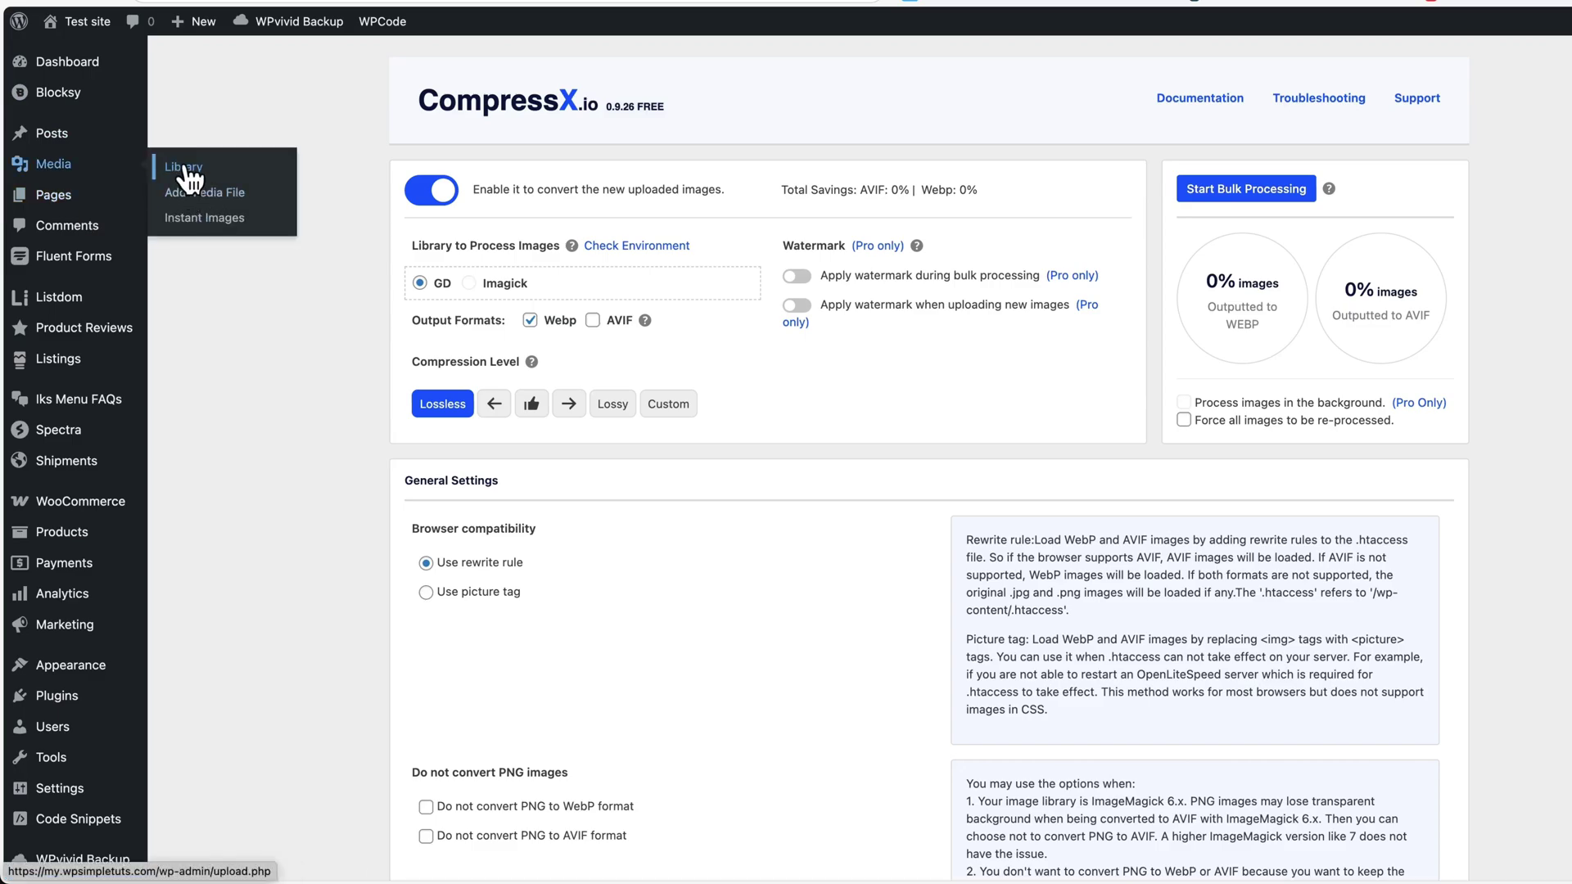
left_click(53, 164)
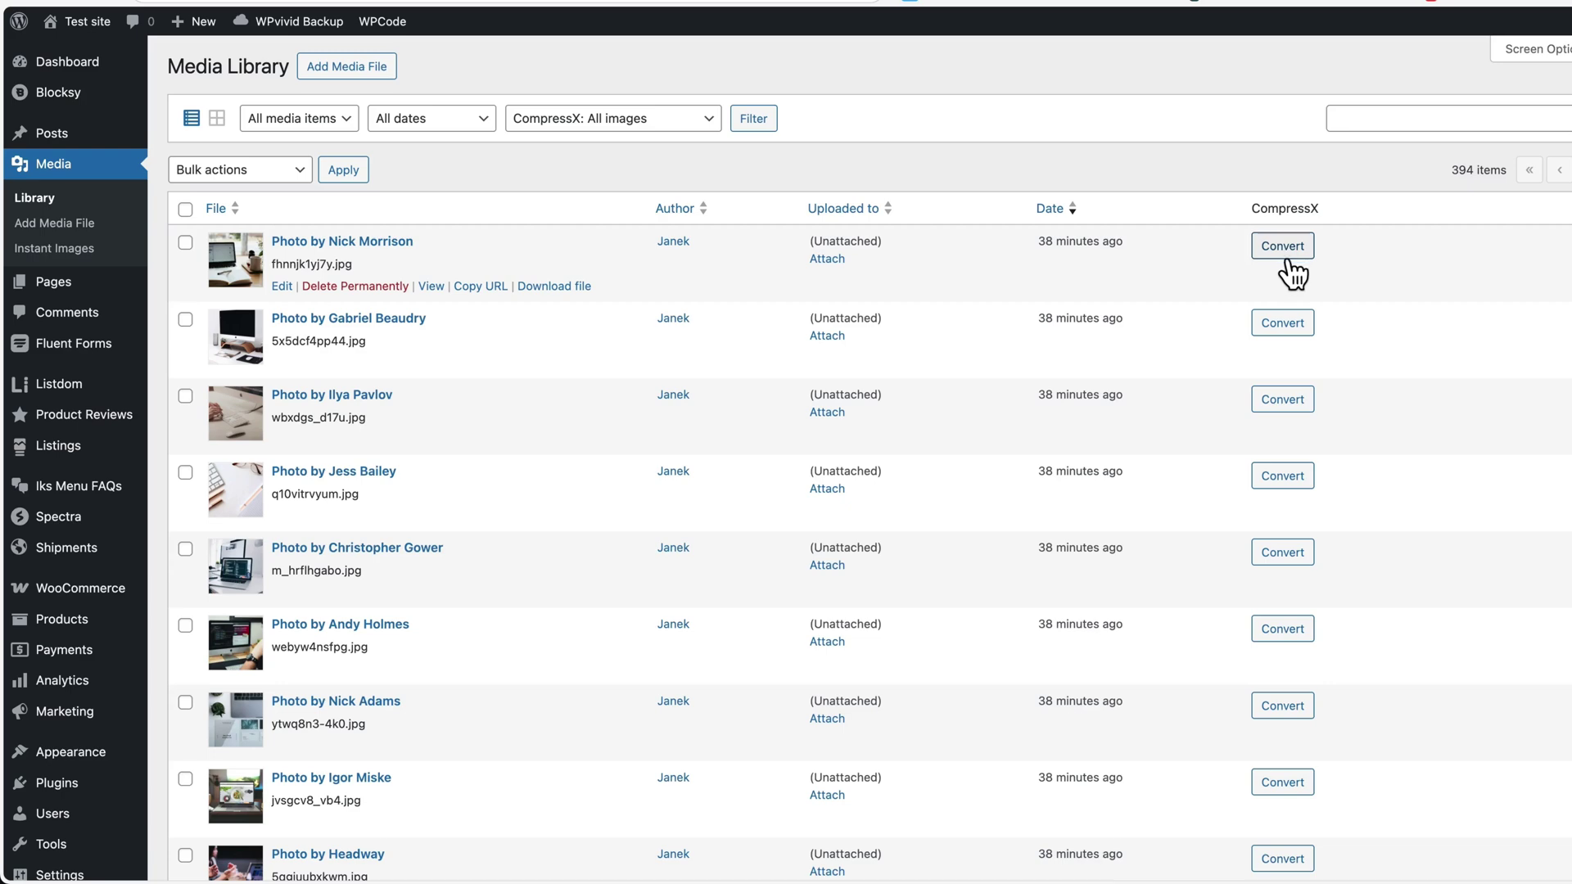
left_click(365, 170)
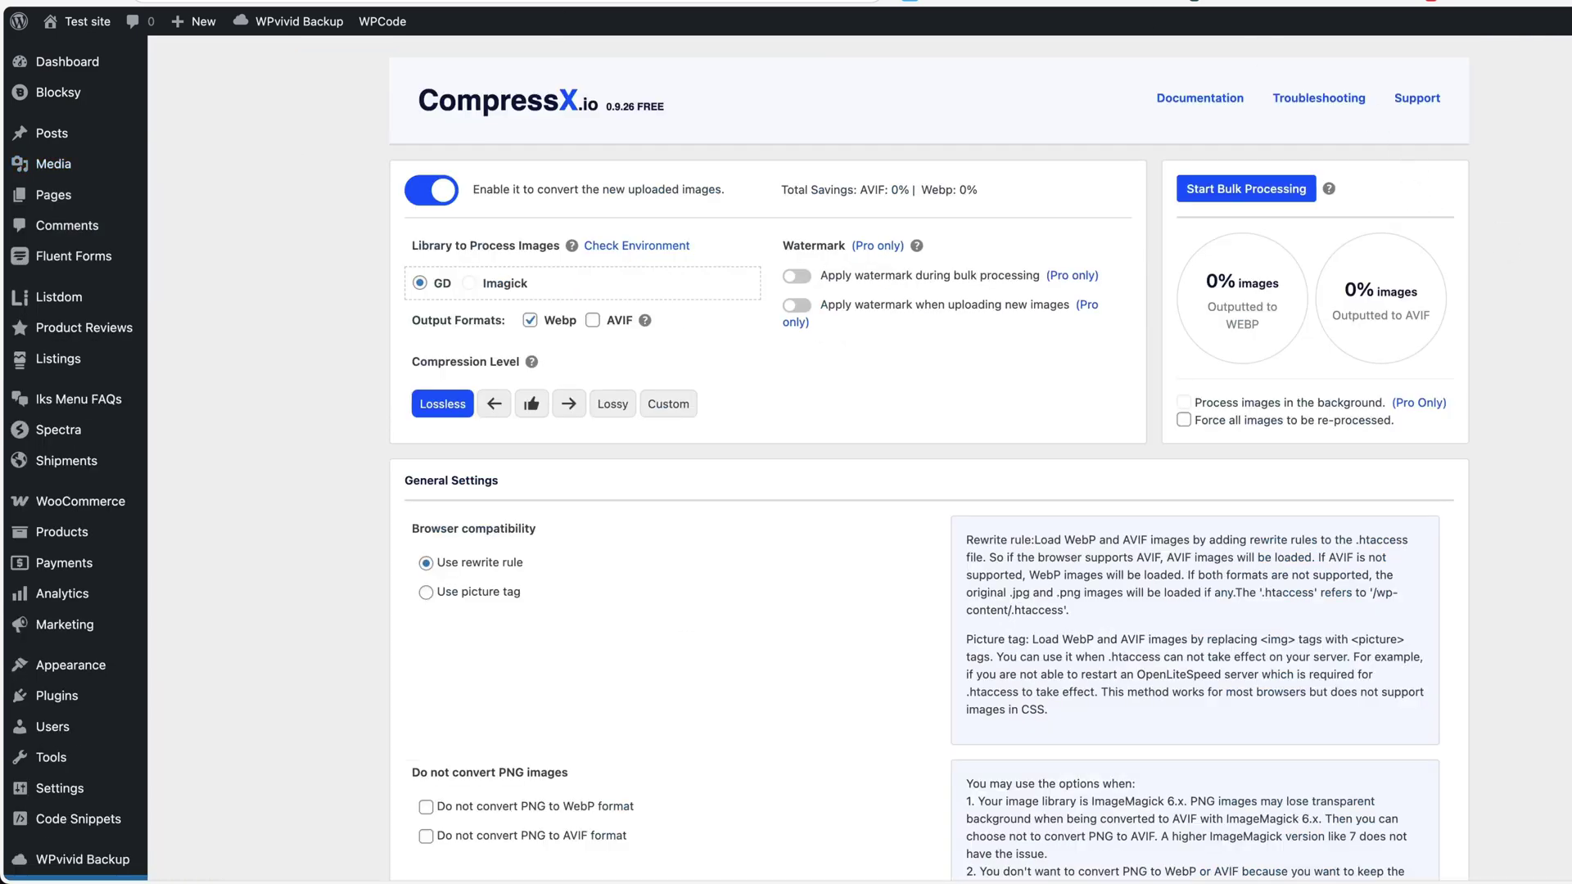
Start bulk processing of the site's images in CompressX and let it run until finished.
left_click(1218, 201)
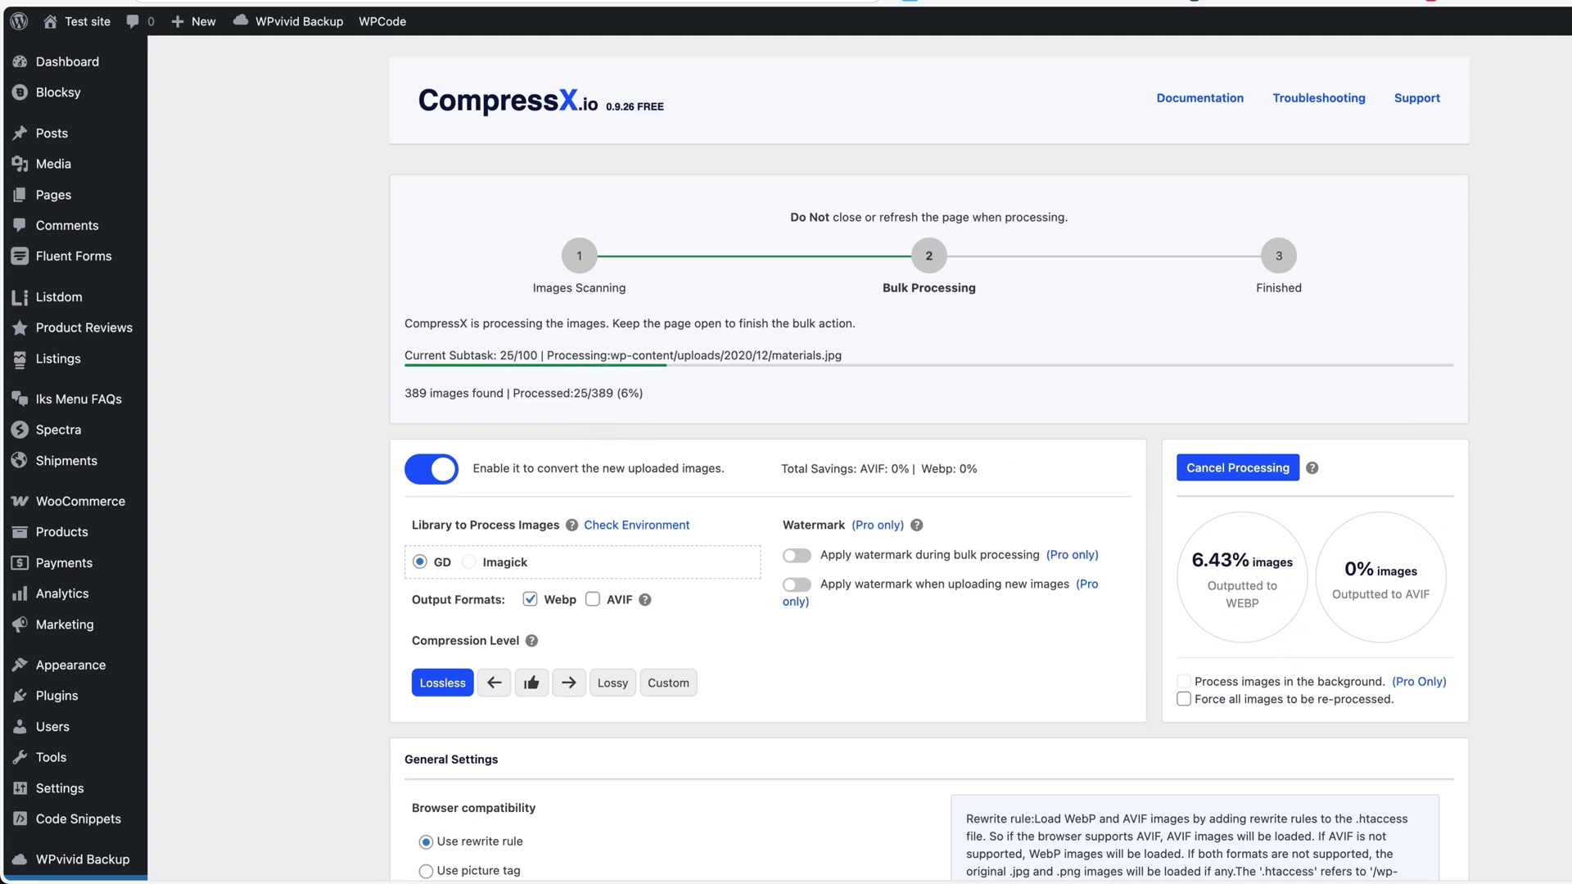
scroll(1210, 549, "down", 1)
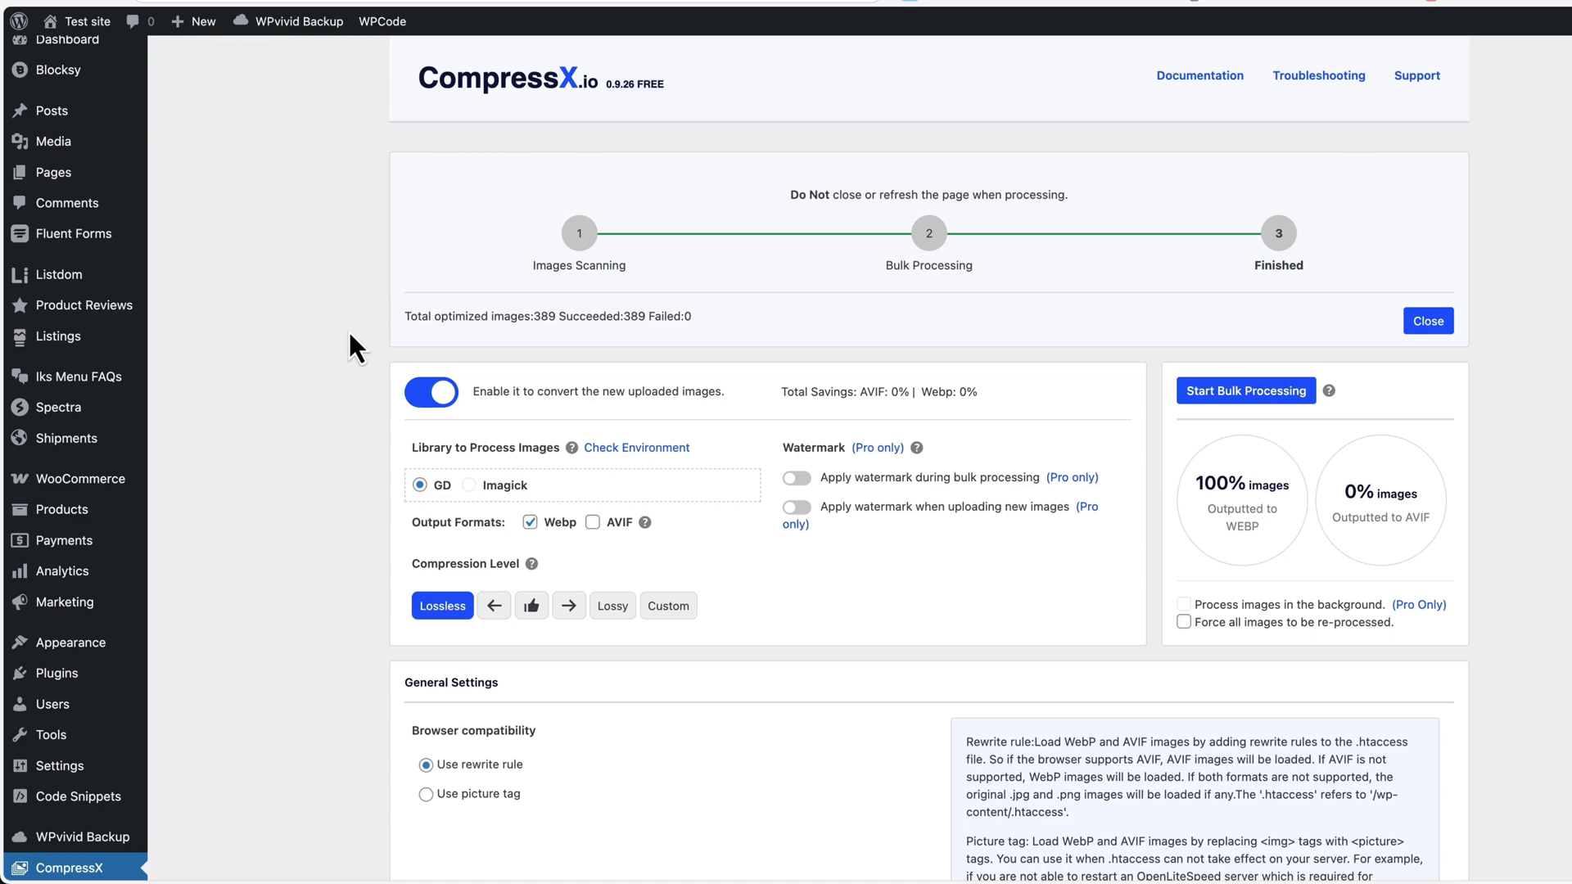
scroll(350, 336, "down", 2)
Open the Media Library to check the converted images.
scroll(1240, 440, "up", 3)
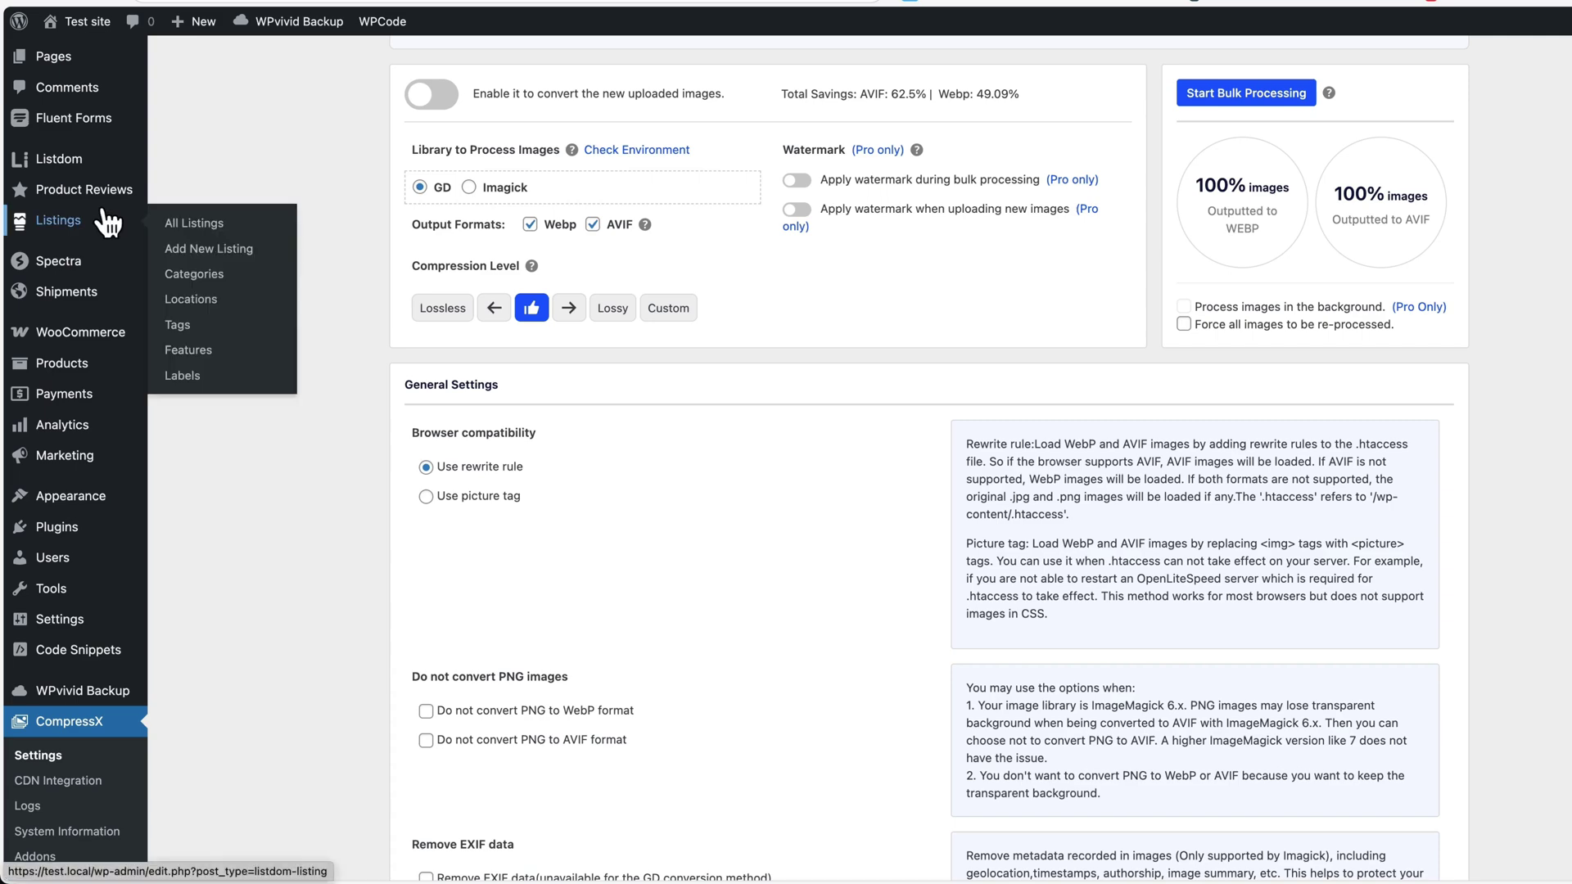
scroll(164, 218, "up", 2)
mouse_move(90, 128)
left_click(182, 130)
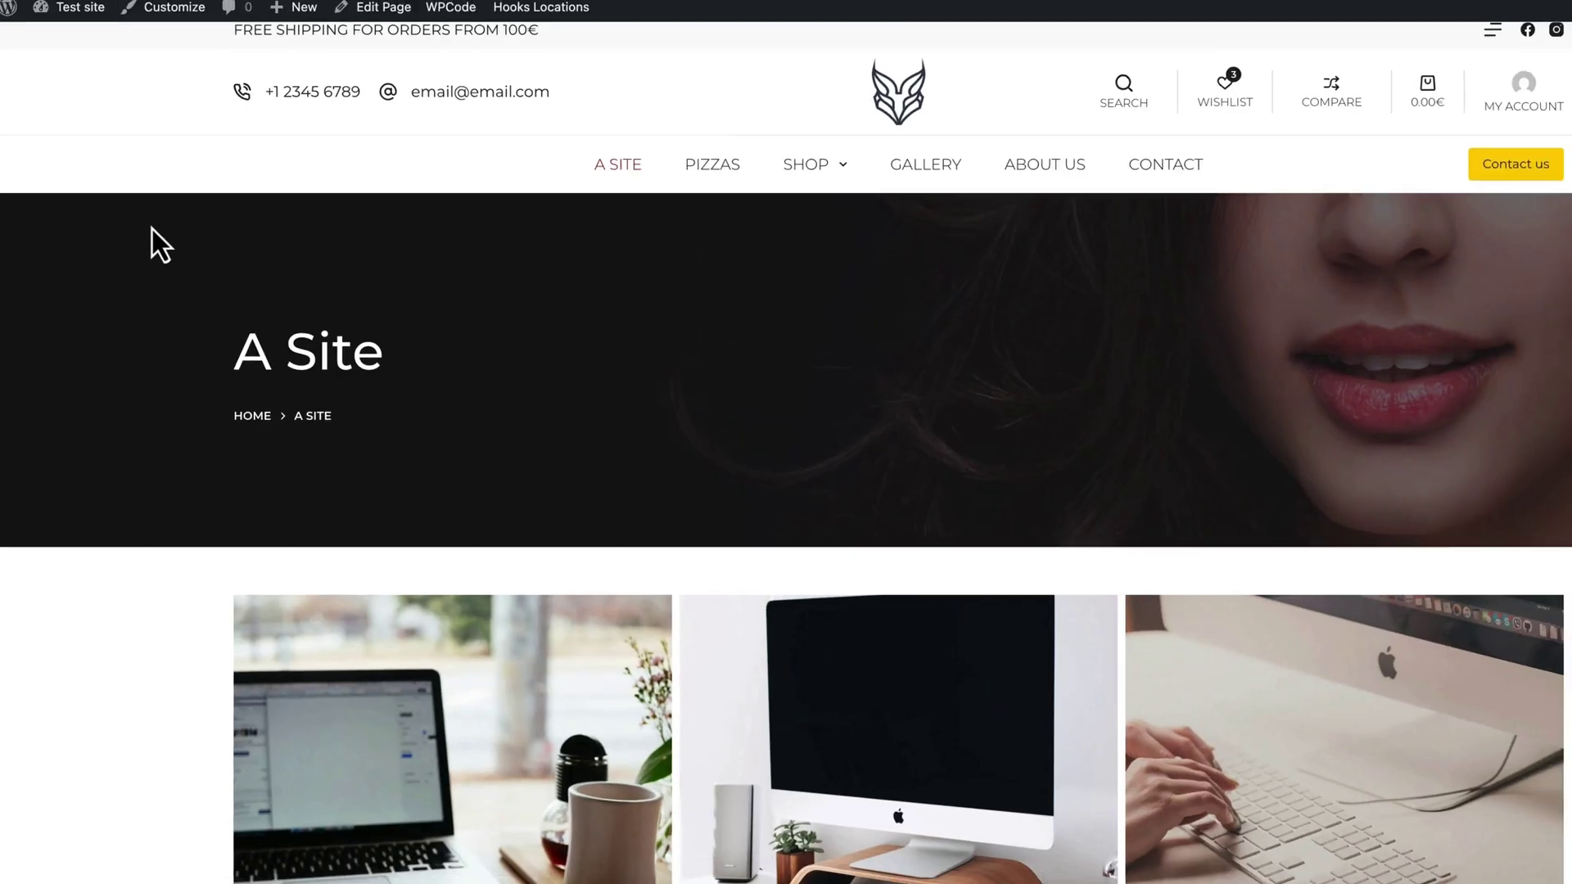
Look through the image gallery on the A Site page and examine its existing Pingdom Website Speed Test results.
scroll(123, 250, "down", 8)
scroll(119, 239, "down", 15)
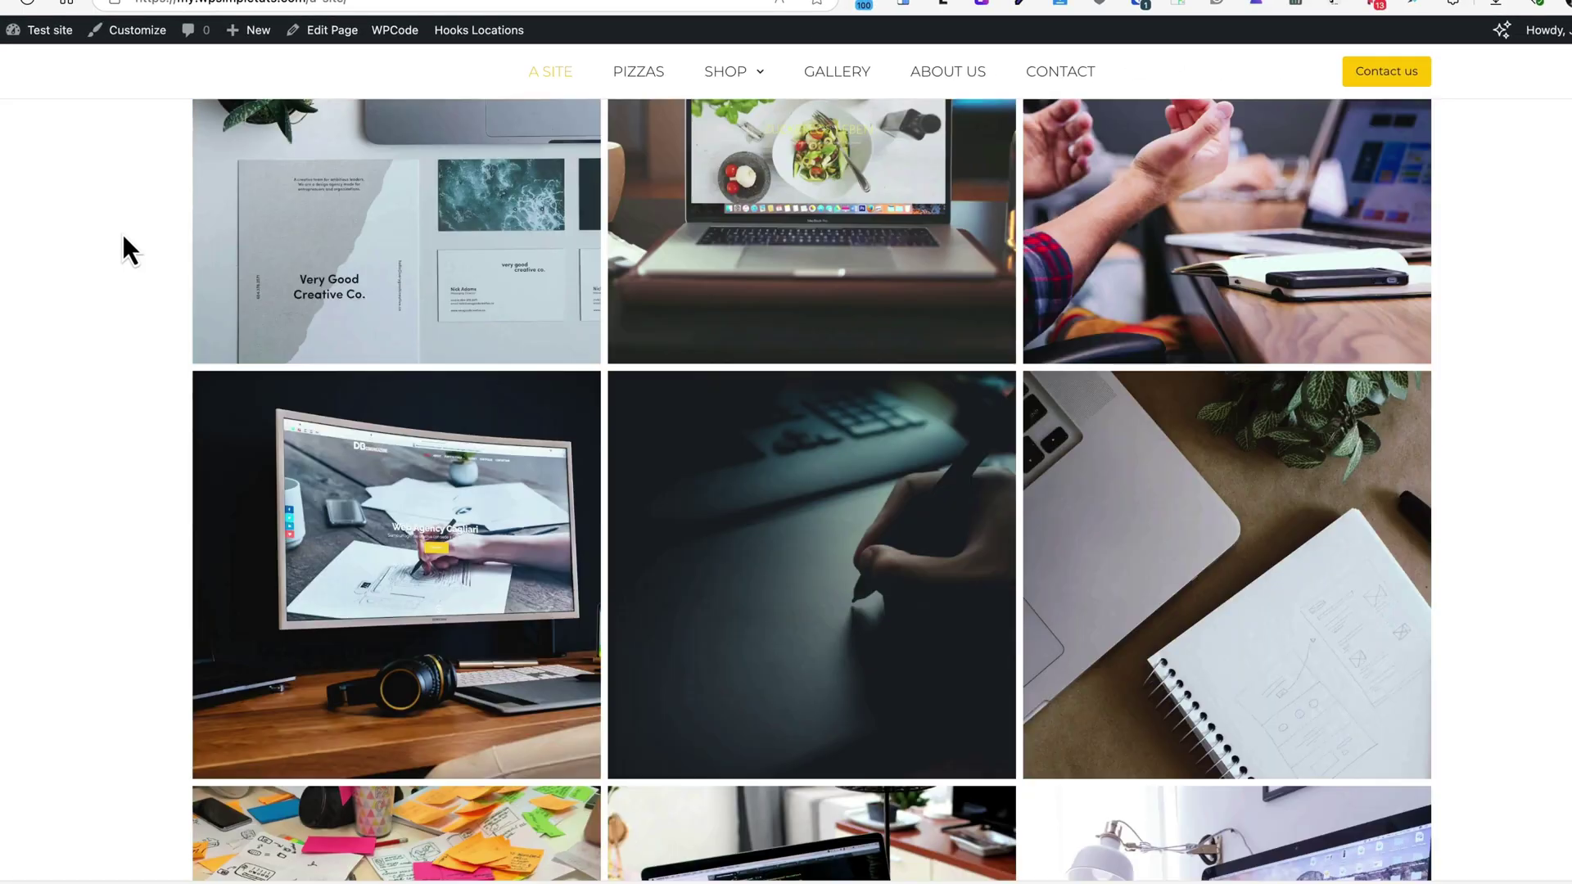
scroll(124, 237, "up", 20)
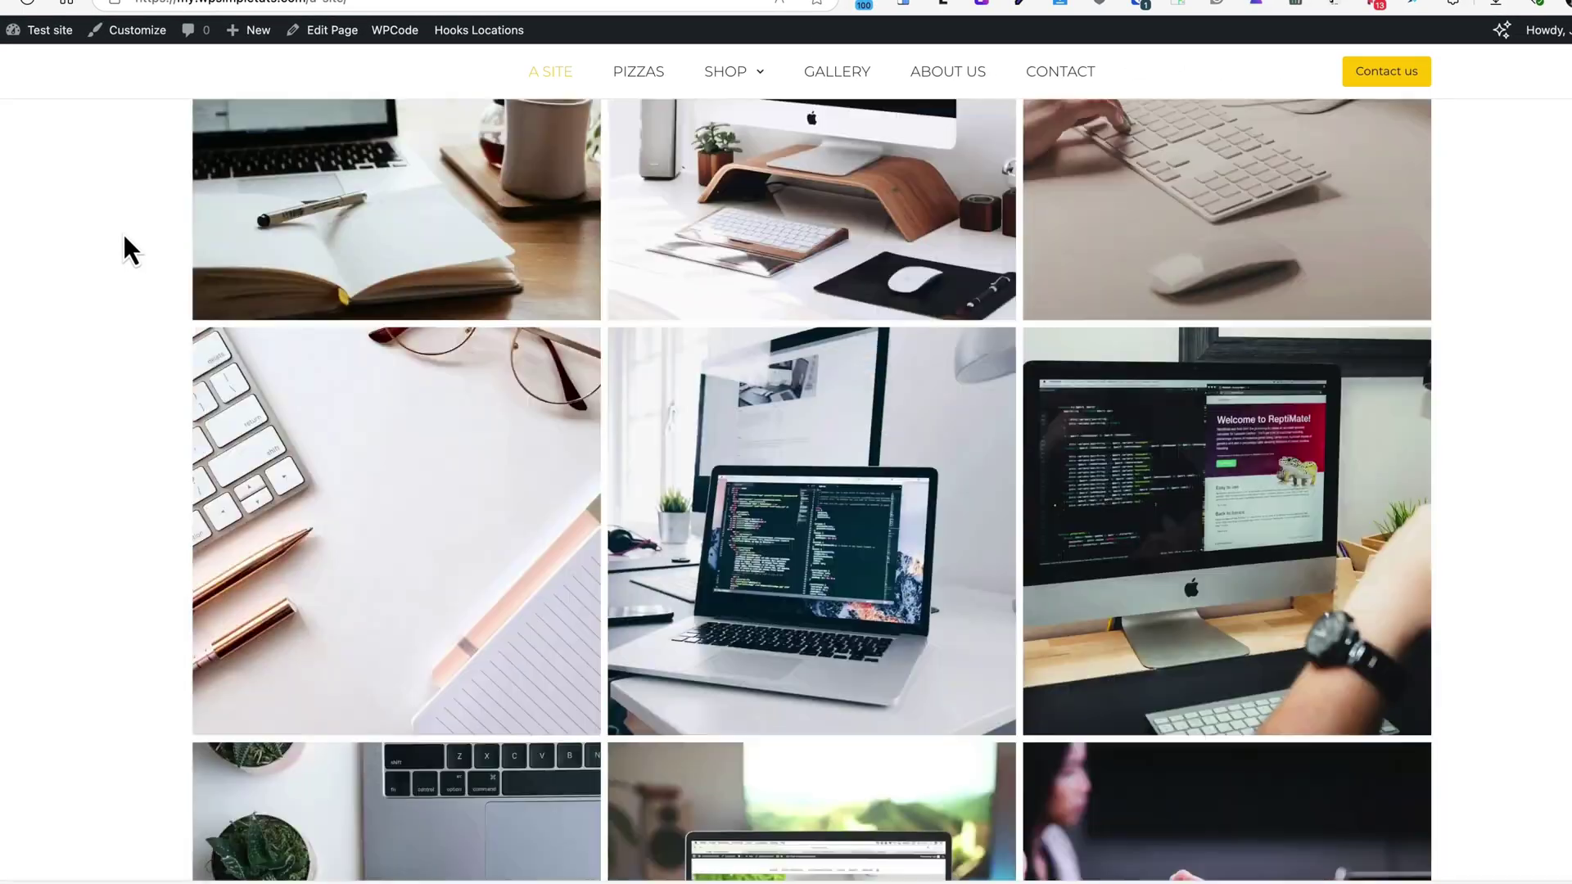
scroll(721, 409, "down", 3)
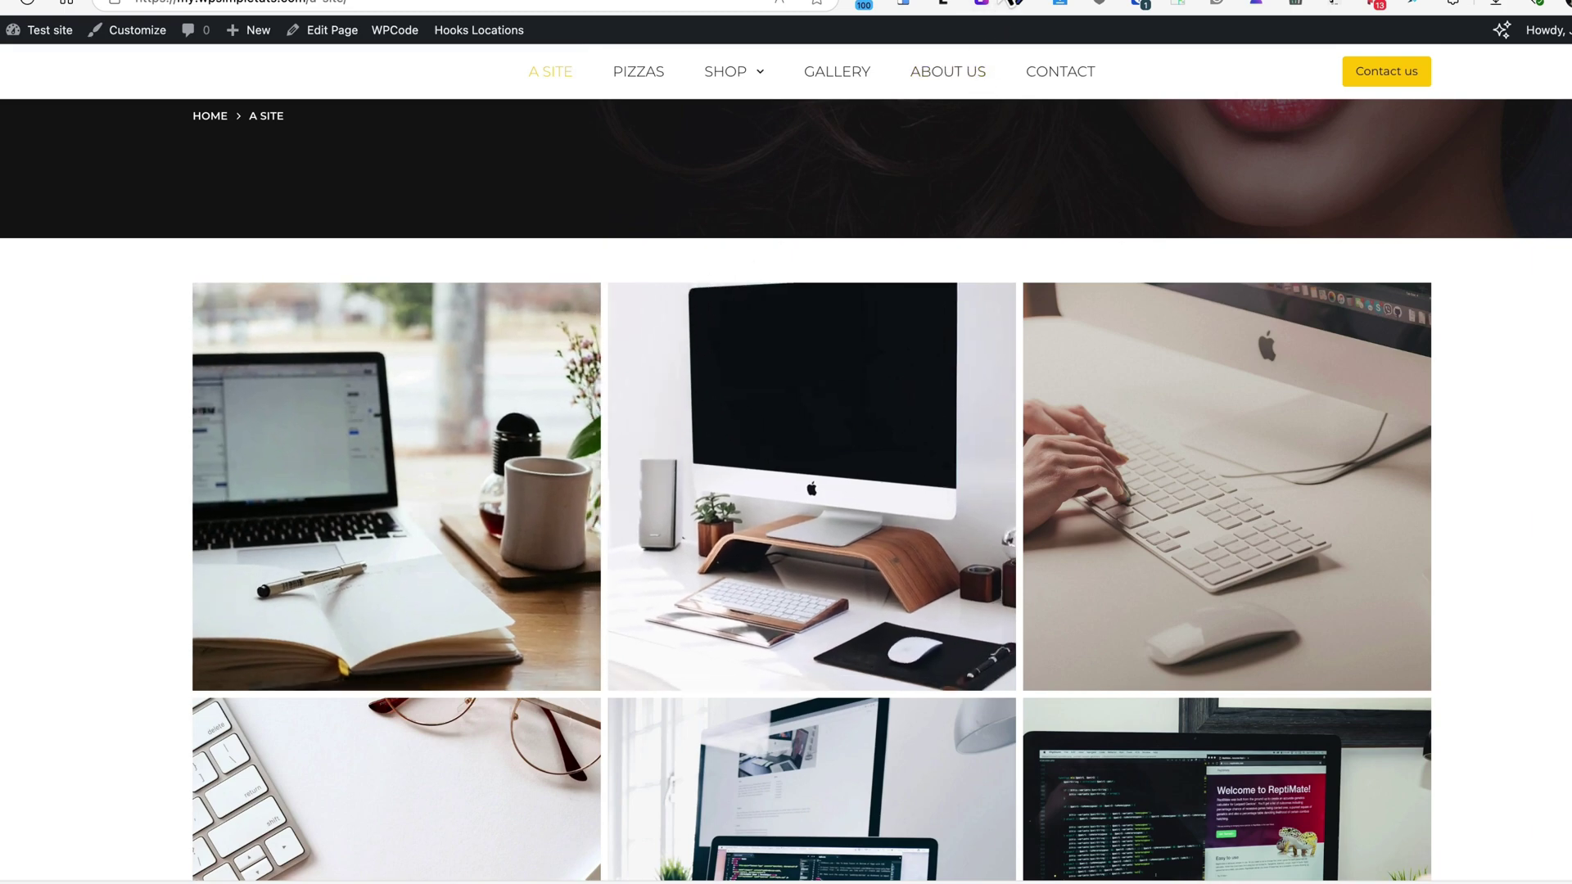
left_click(1003, 1)
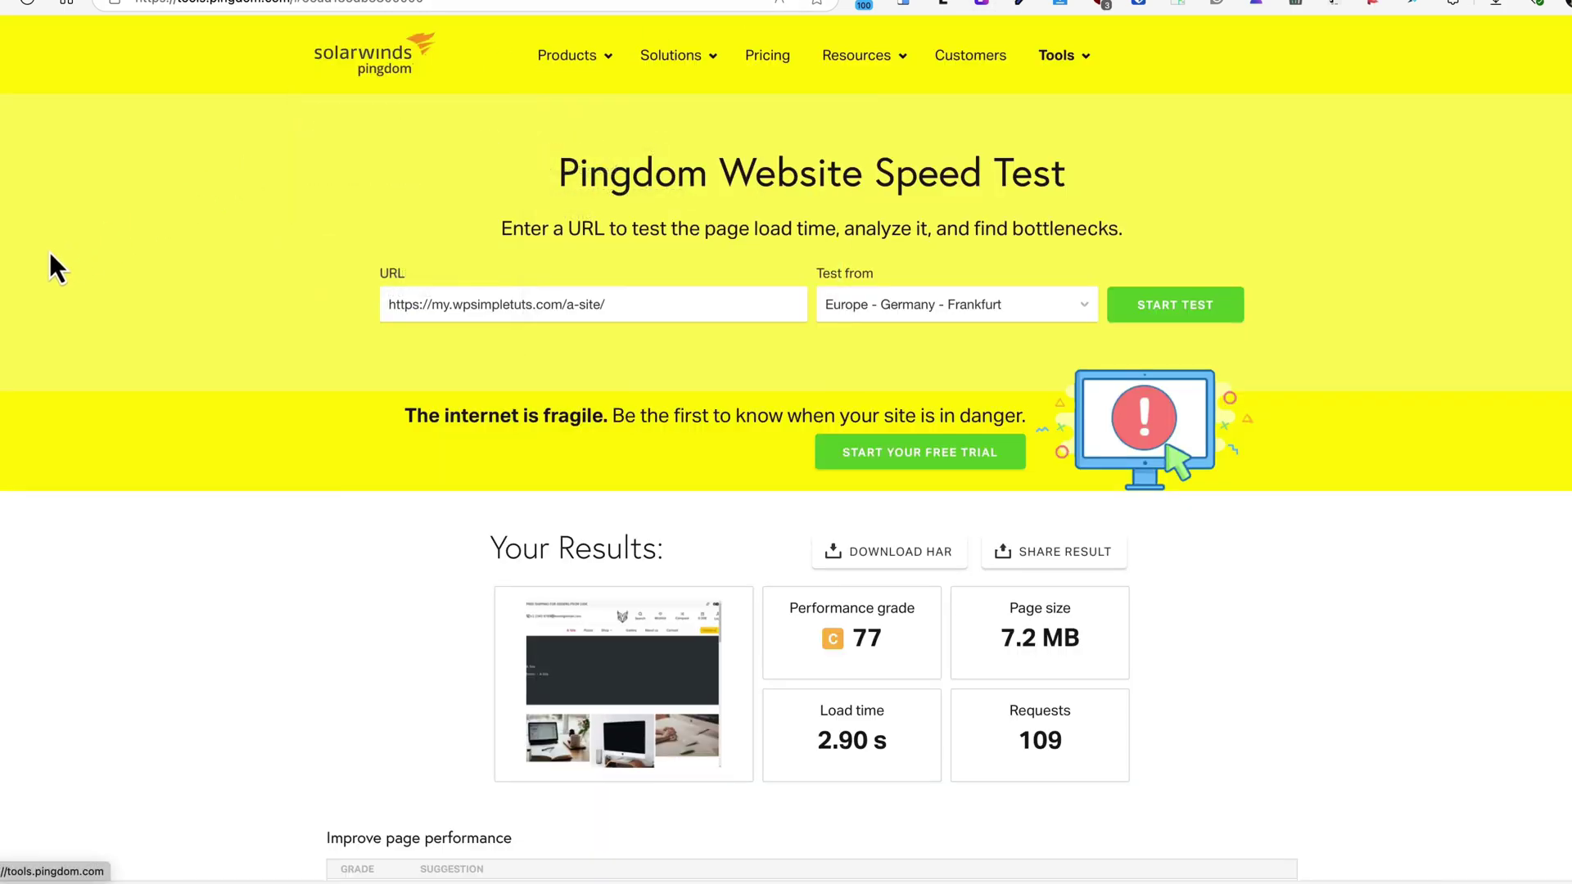
scroll(49, 255, "down", 3)
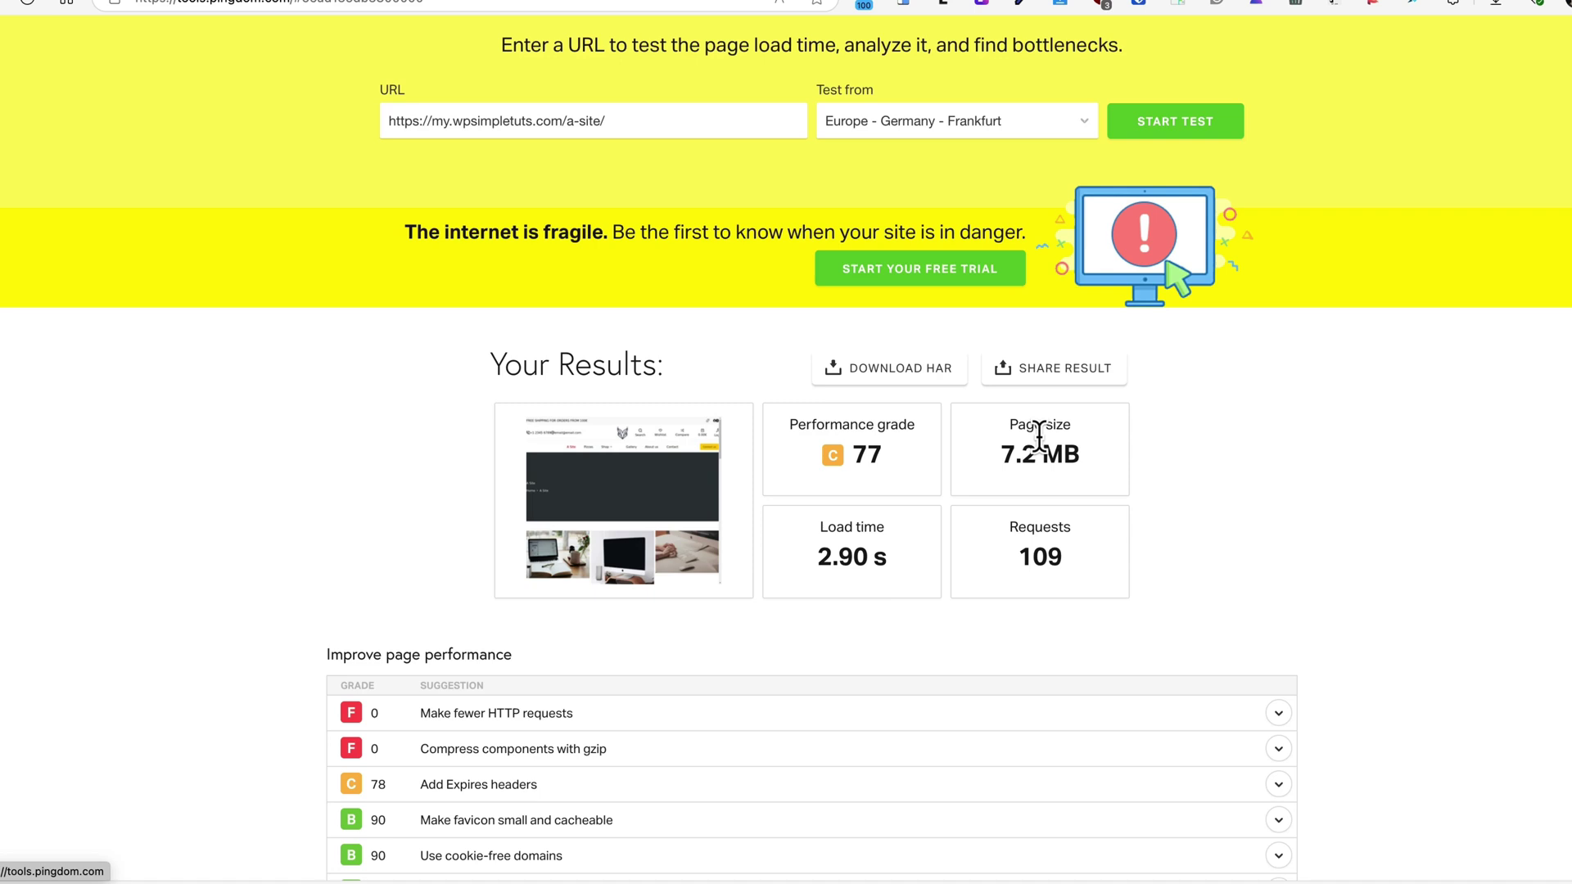
left_click(508, 4)
type("tools.pingdom.com")
key("Return")
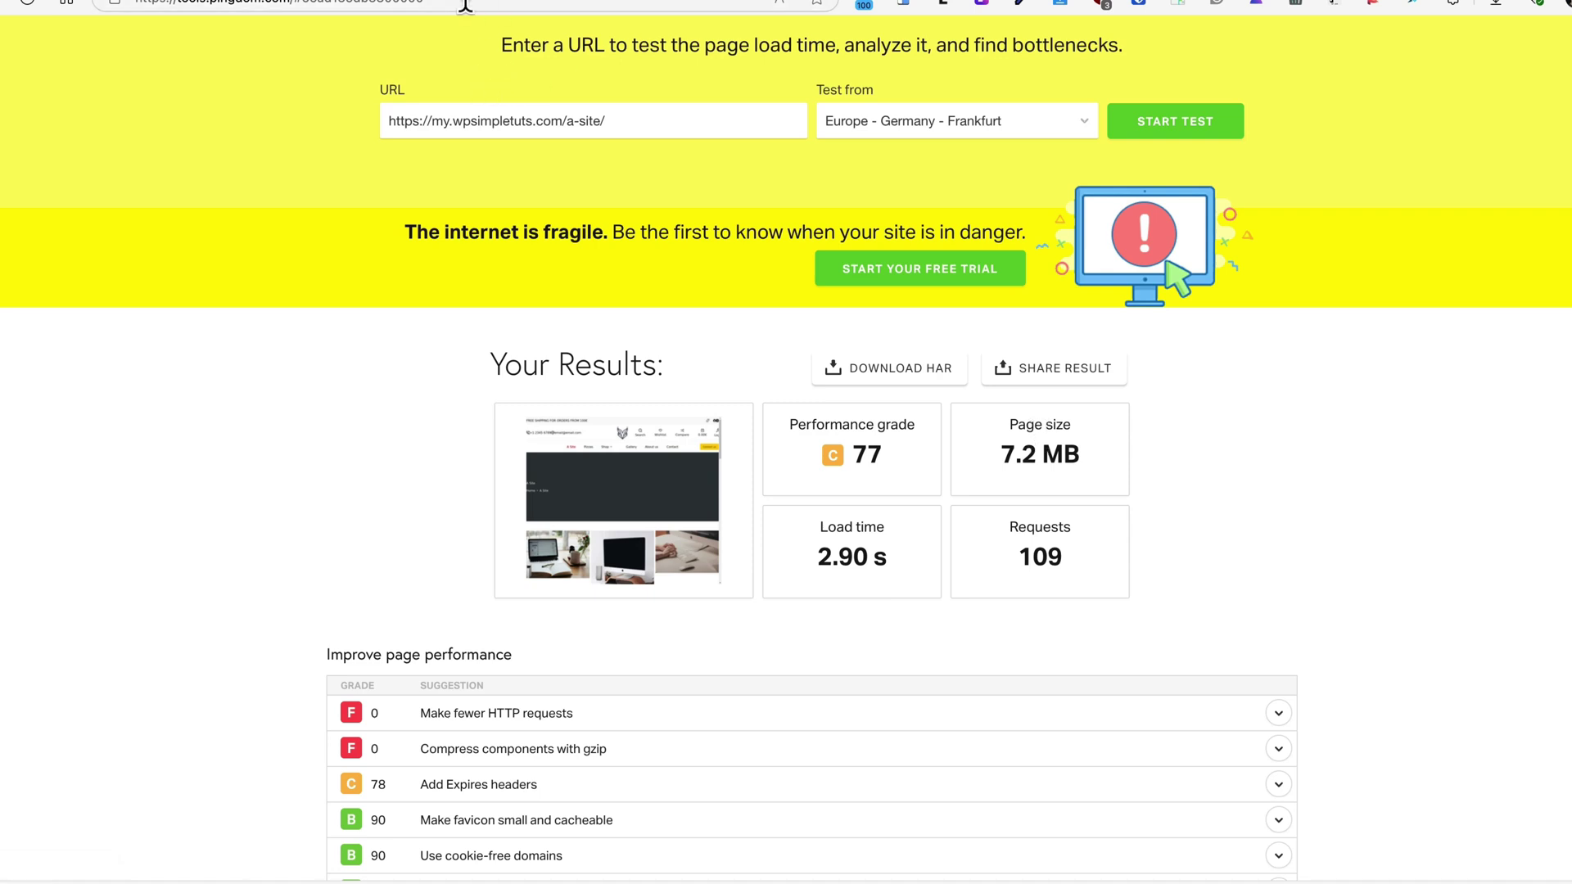
type("https://my.wpsimpletuts.com/a-site/")
left_click(923, 311)
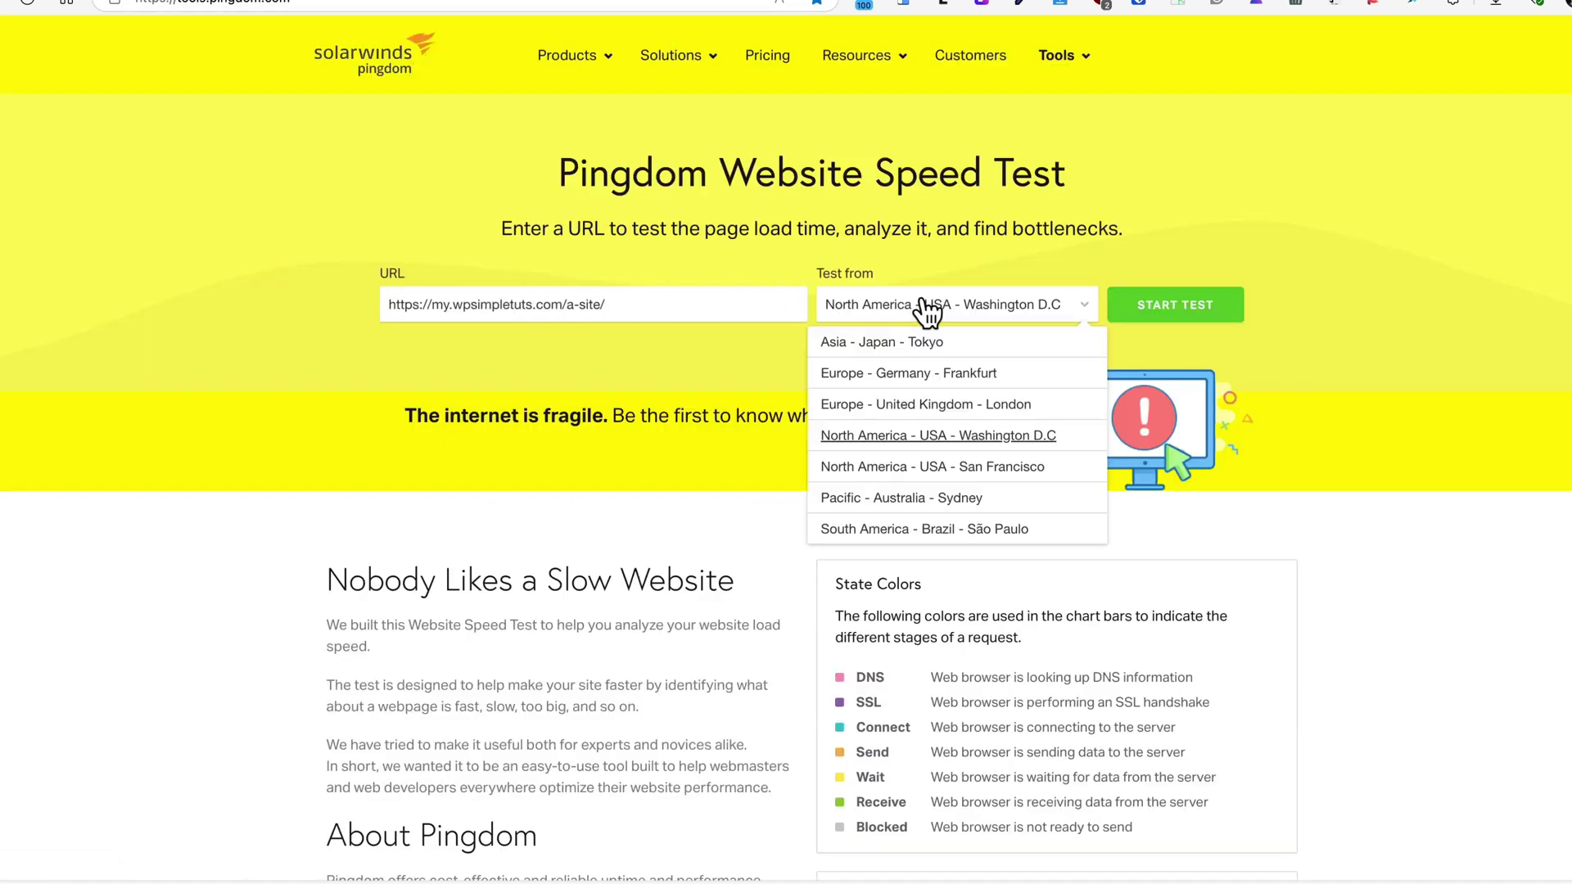
left_click(923, 381)
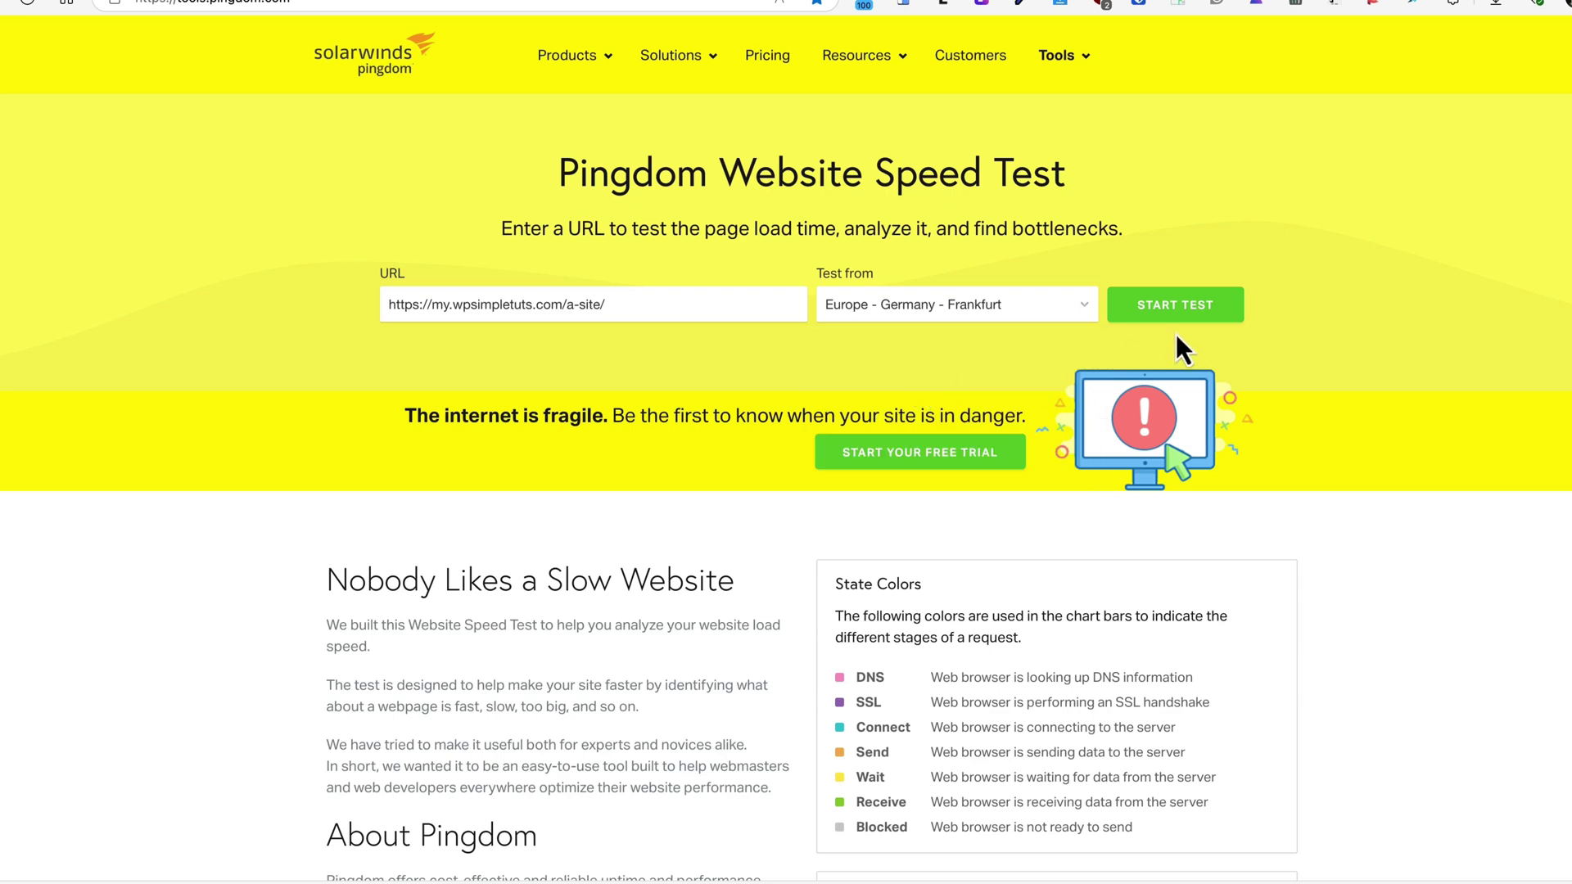
left_click(1173, 321)
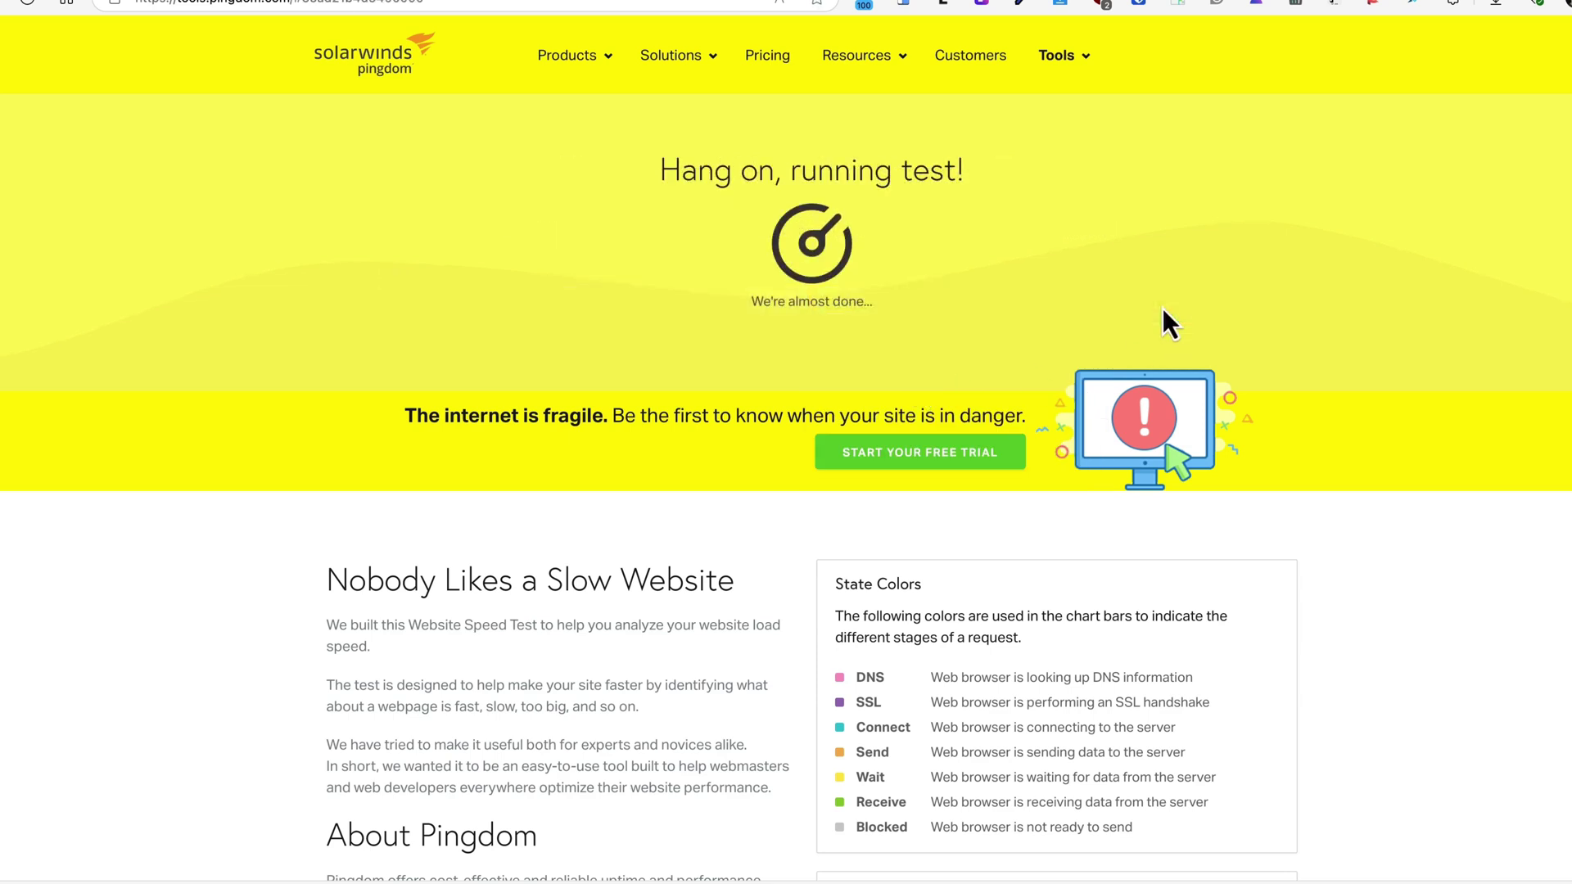
scroll(133, 203, "down", 2)
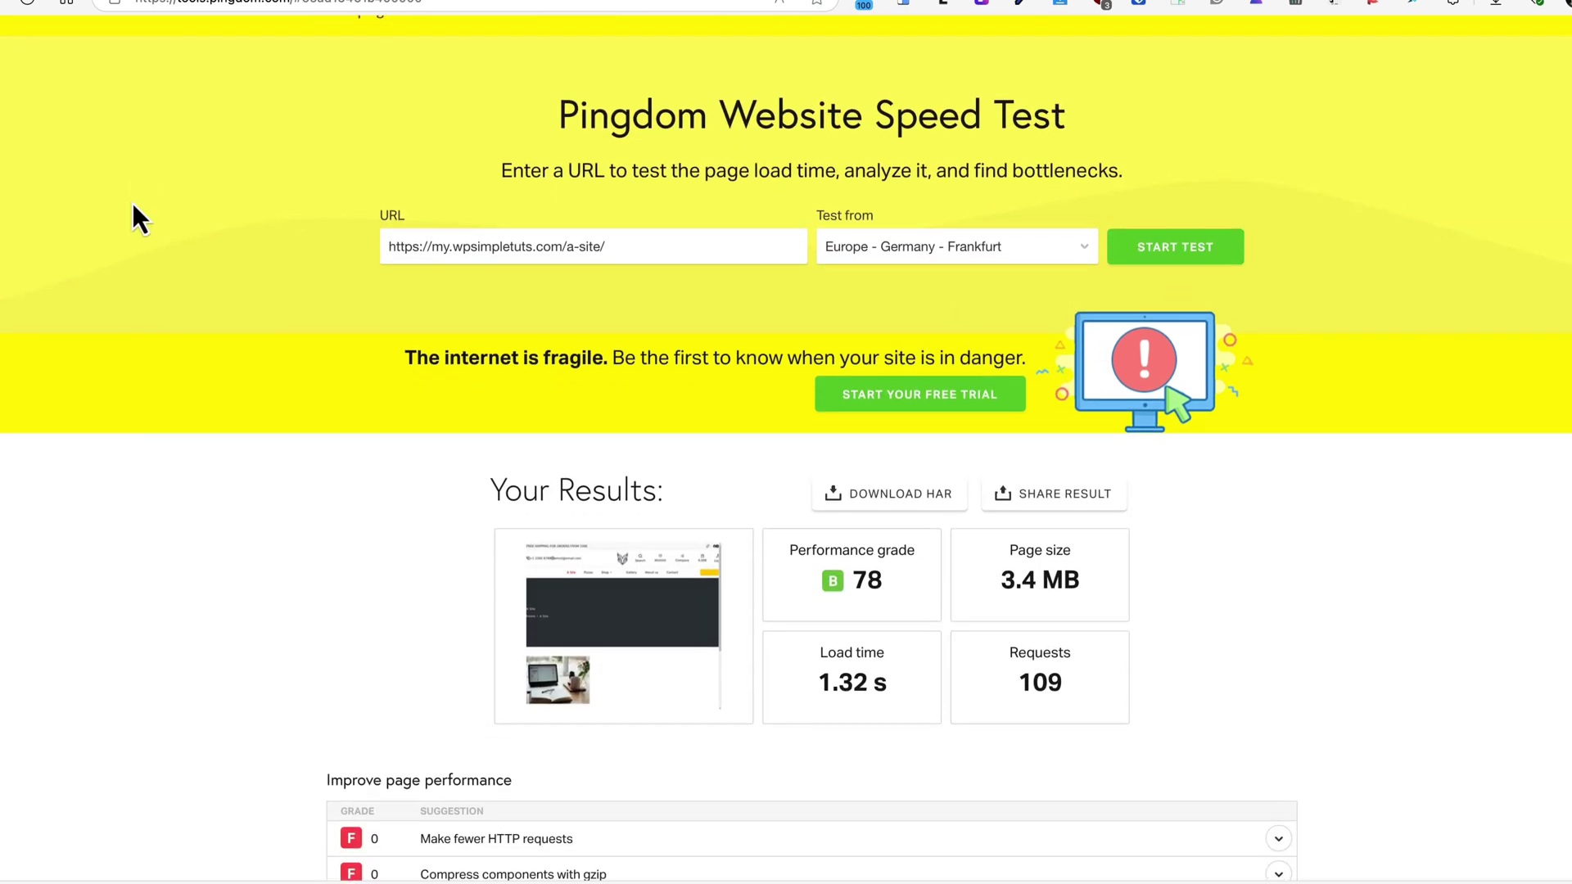